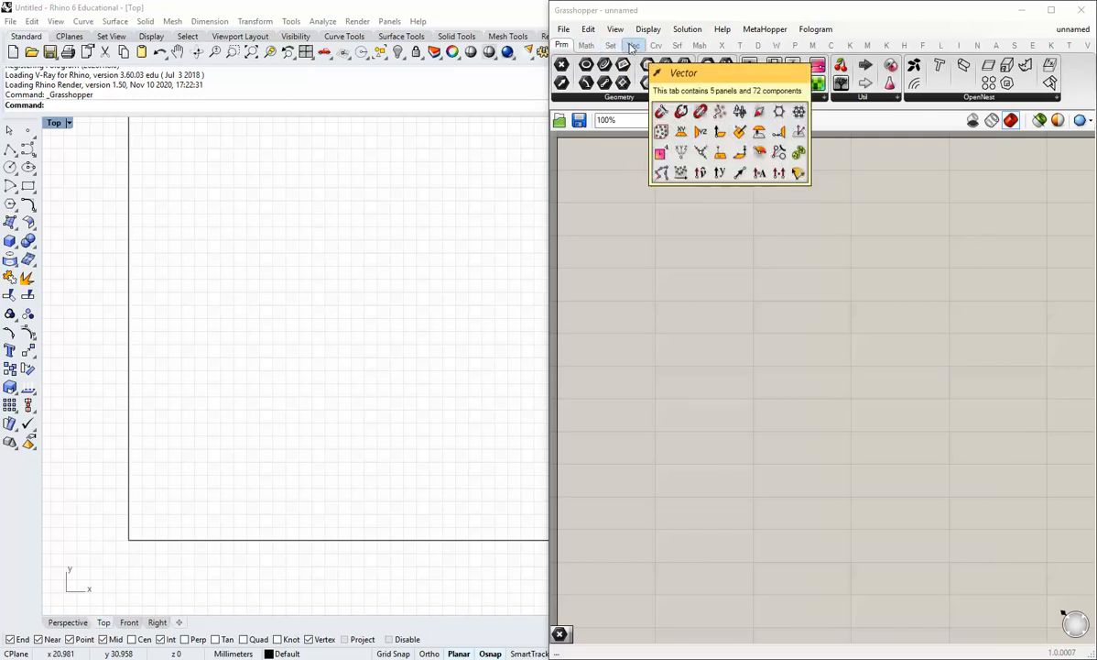
Place a Square grid component on the canvas, then delete it
left_click(632, 46)
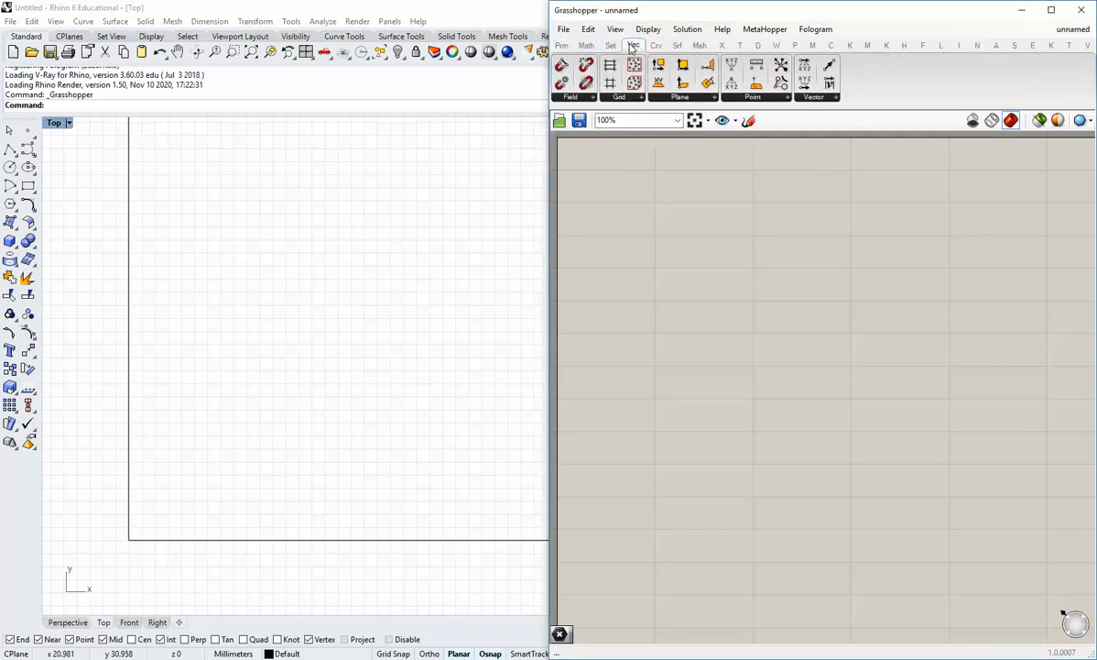
left_click(631, 103)
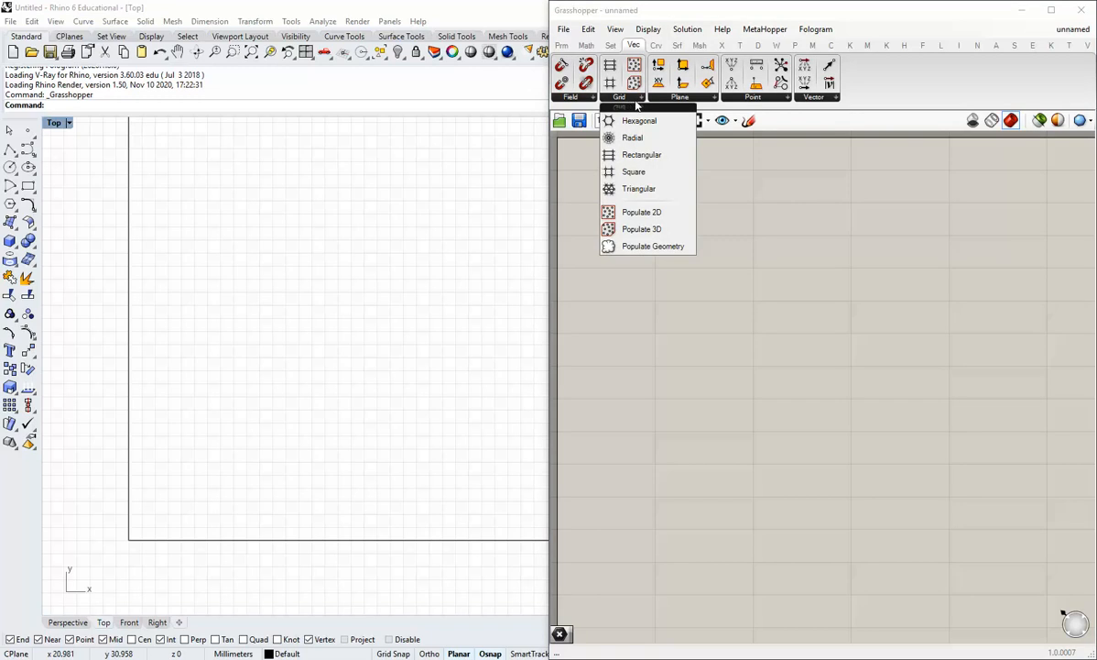
left_click(634, 175)
left_click(663, 254)
left_click_drag(656, 262, 666, 249)
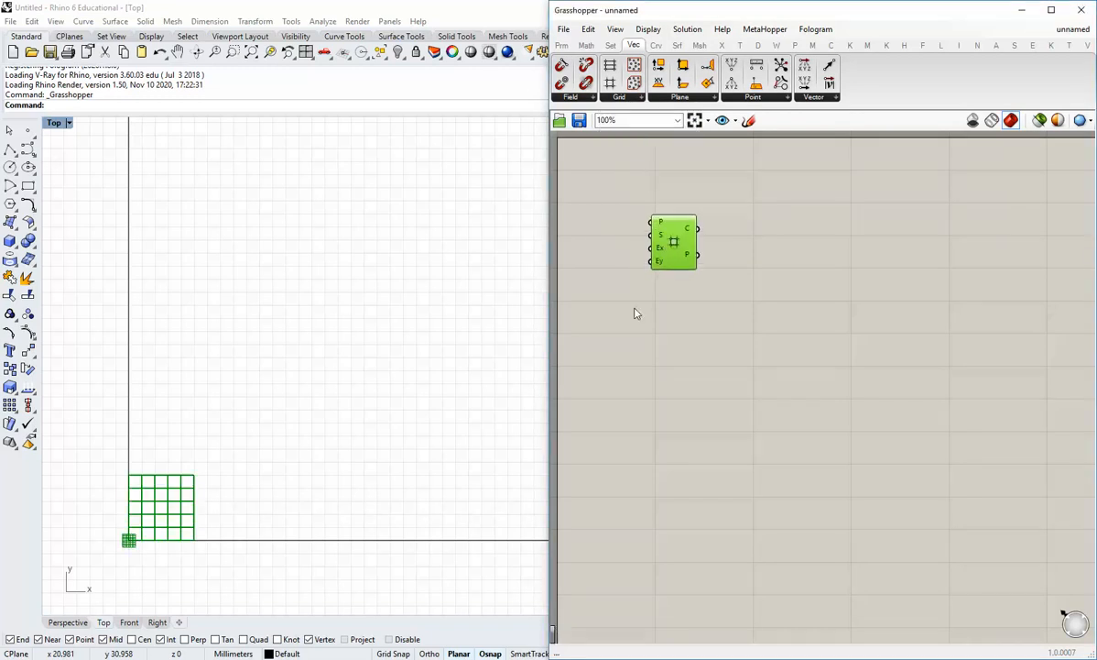
left_click(633, 313)
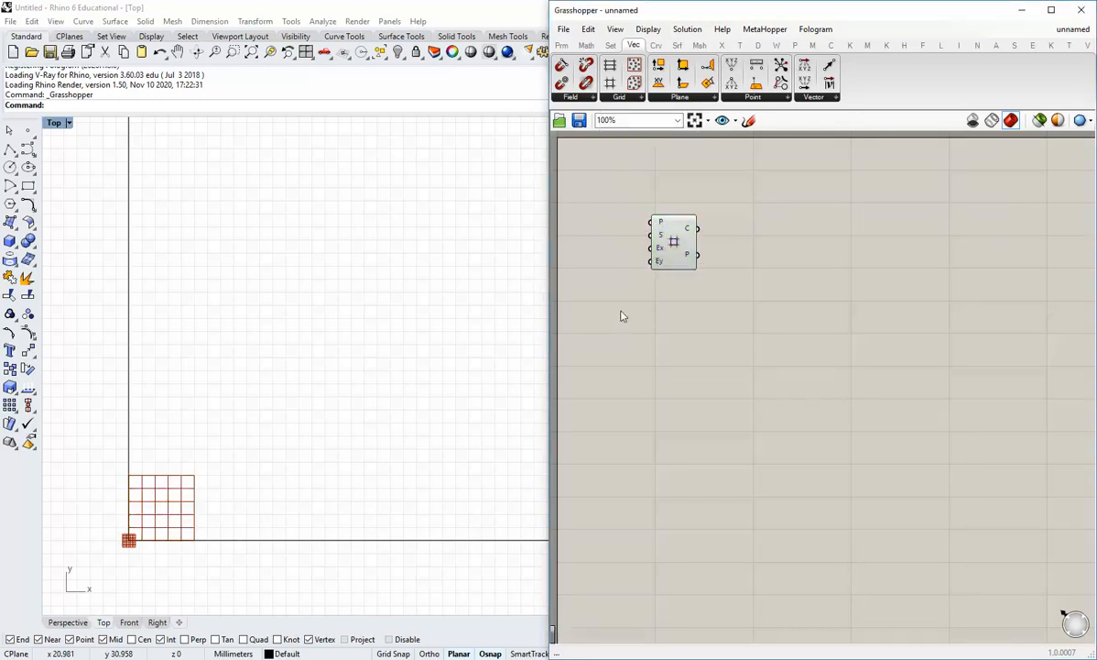
left_click(675, 242)
key("Delete")
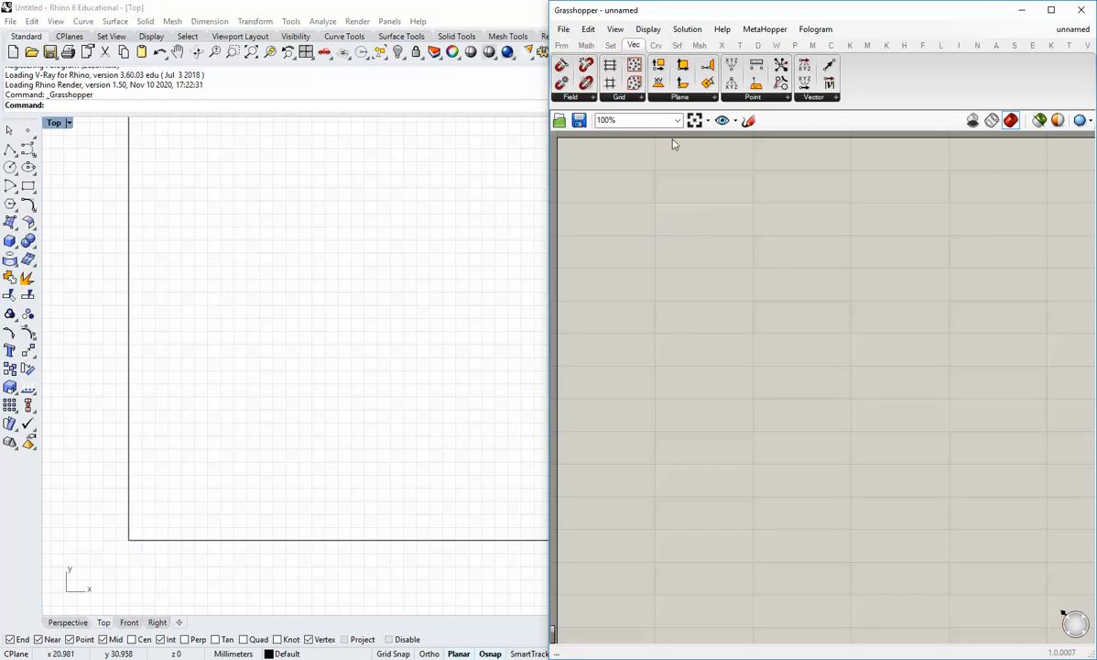
Place a Rectangular grid component and add a blank panel to its left
left_click(620, 97)
left_click(630, 117)
left_click(697, 272)
left_click_drag(696, 288, 705, 283)
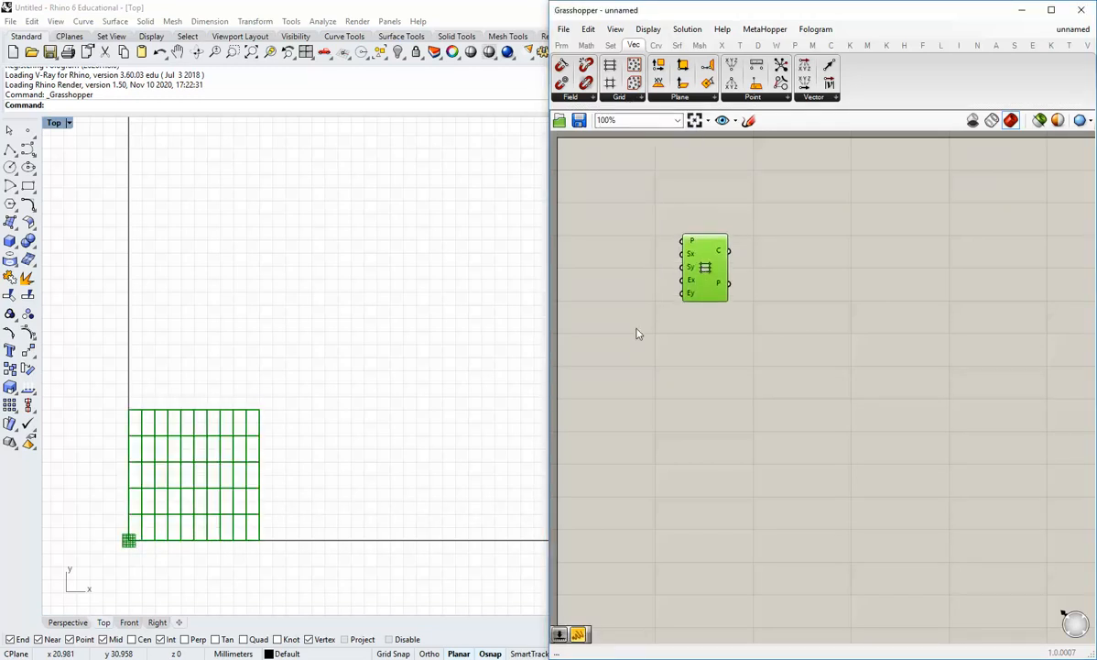
left_click(639, 330)
right_click_drag(211, 456, 162, 470)
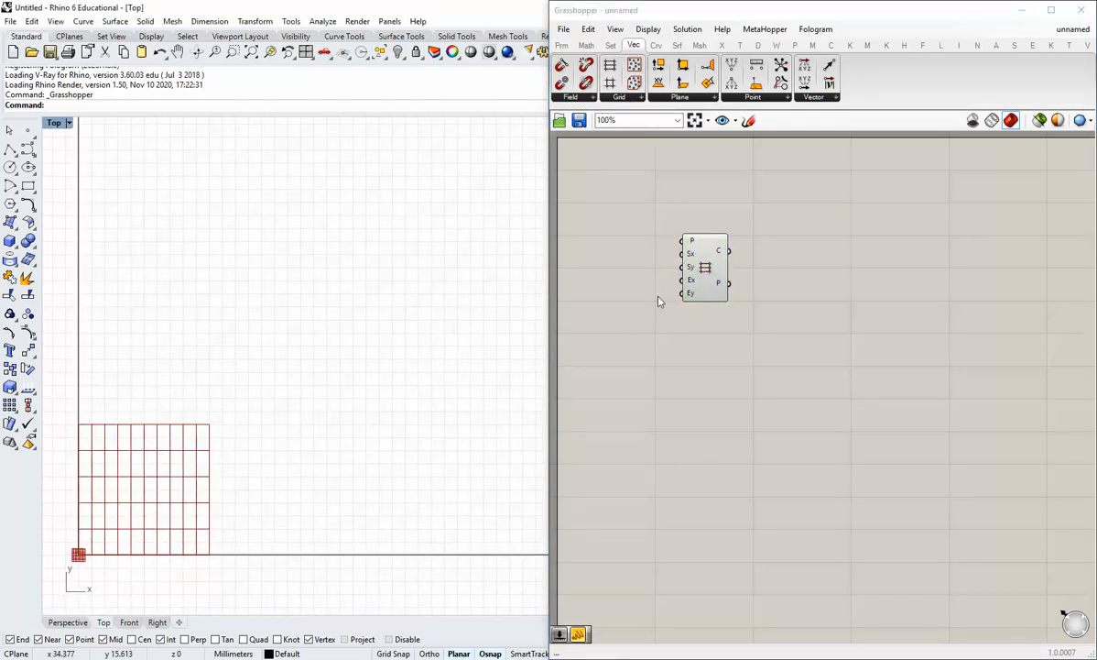
left_click_drag(702, 260, 703, 248)
left_click(609, 157)
left_click(561, 45)
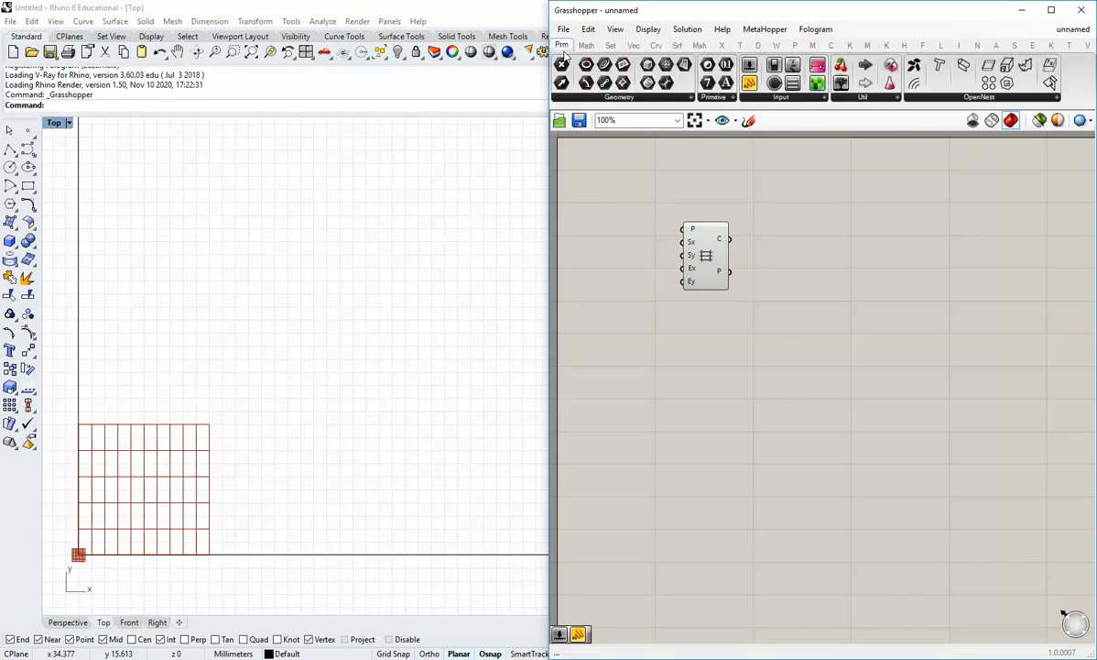
left_click_drag(749, 83, 603, 263)
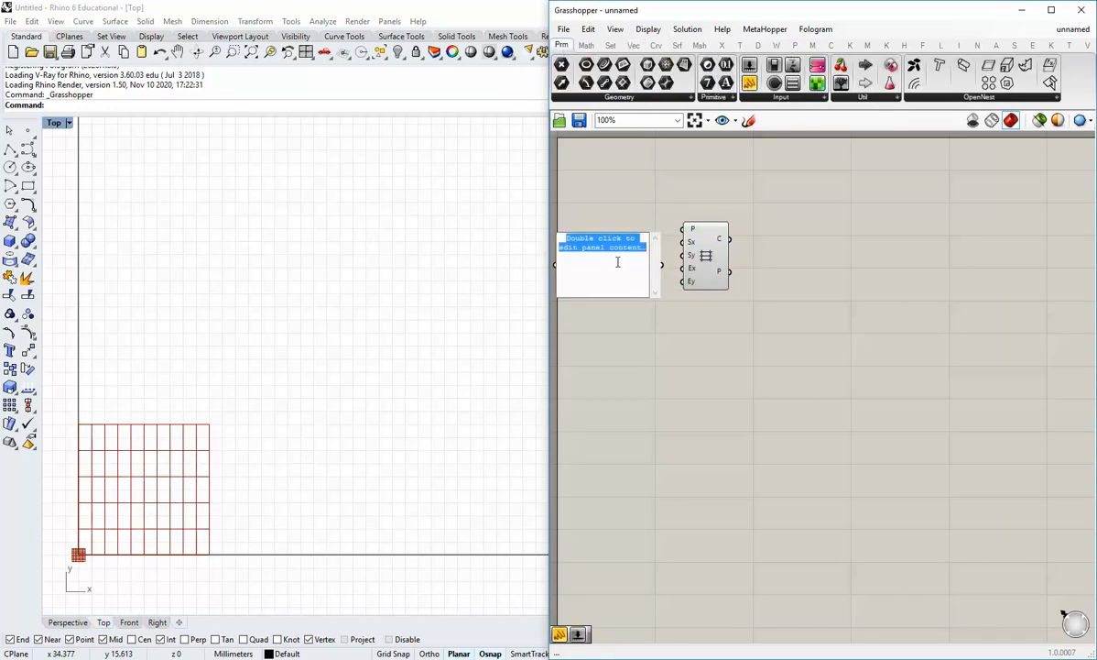
Enter 1 in the panel and wire it into the grid's Sx and Sy inputs
type("1")
left_click(680, 317)
scroll(689, 253, "up", 1)
left_click_drag(658, 267, 680, 256)
left_click_drag(655, 305, 648, 249)
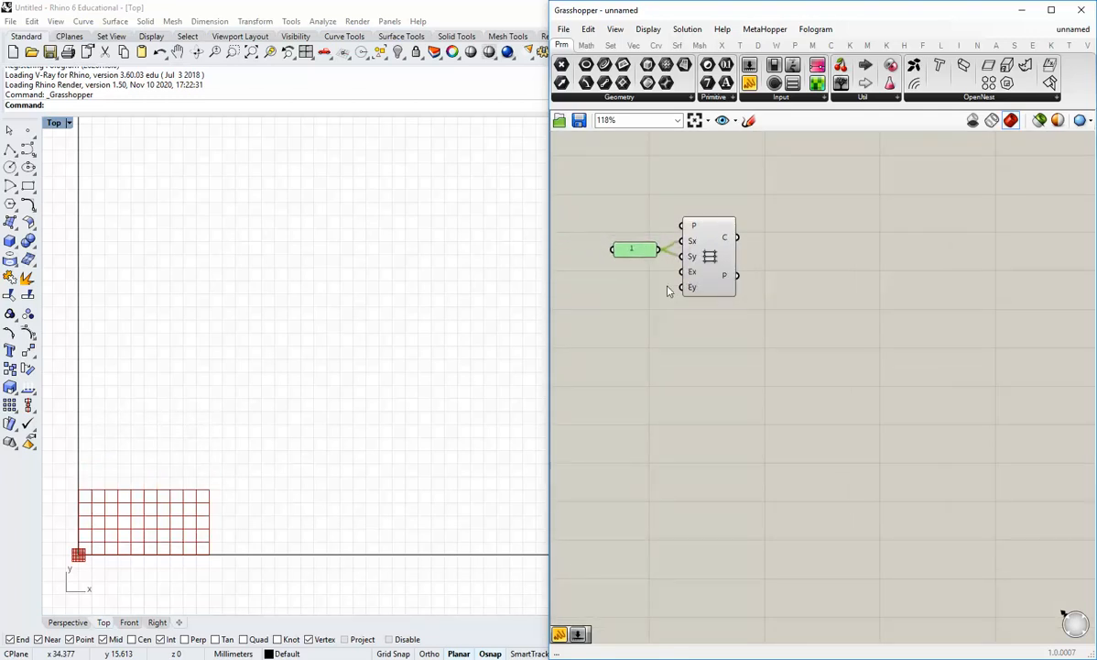
left_click(668, 286)
right_click_drag(704, 319, 689, 336)
scroll(724, 330, "up", 1)
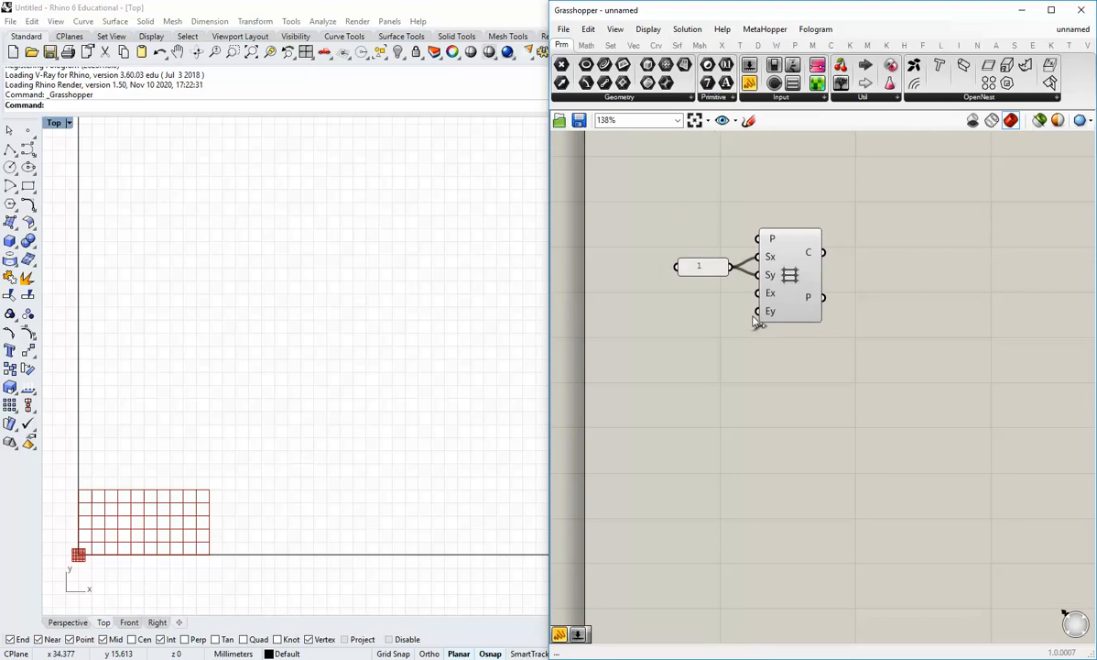
Duplicate the panel, change it to 25, and wire it into Ex and Ey
left_click(709, 270)
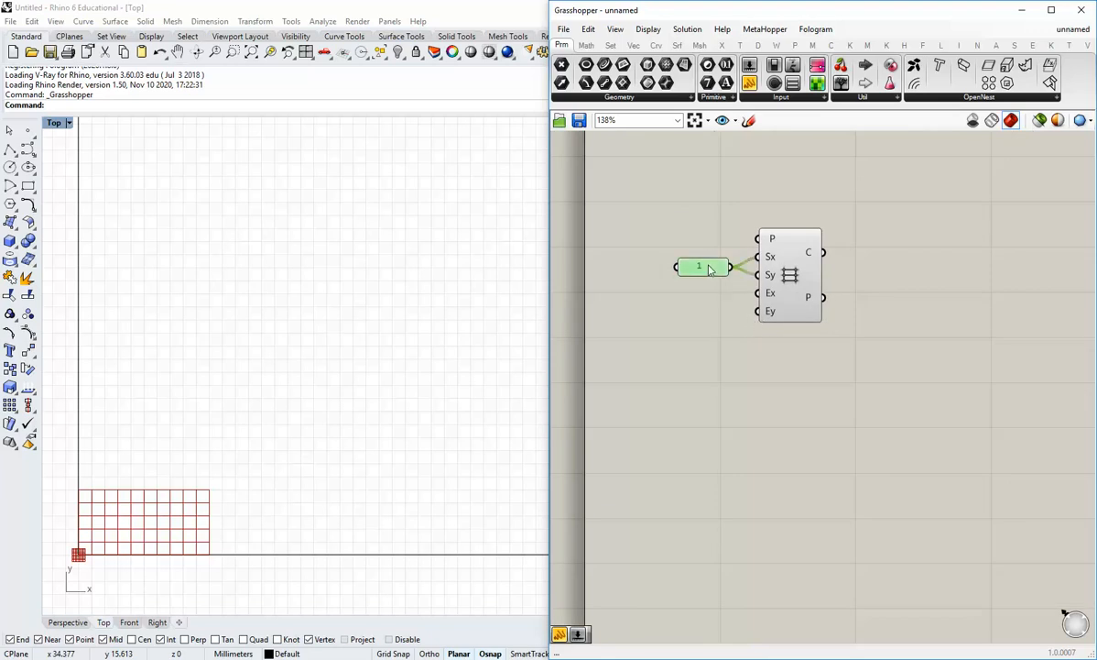
left_click_drag(707, 271, 704, 318, "alt")
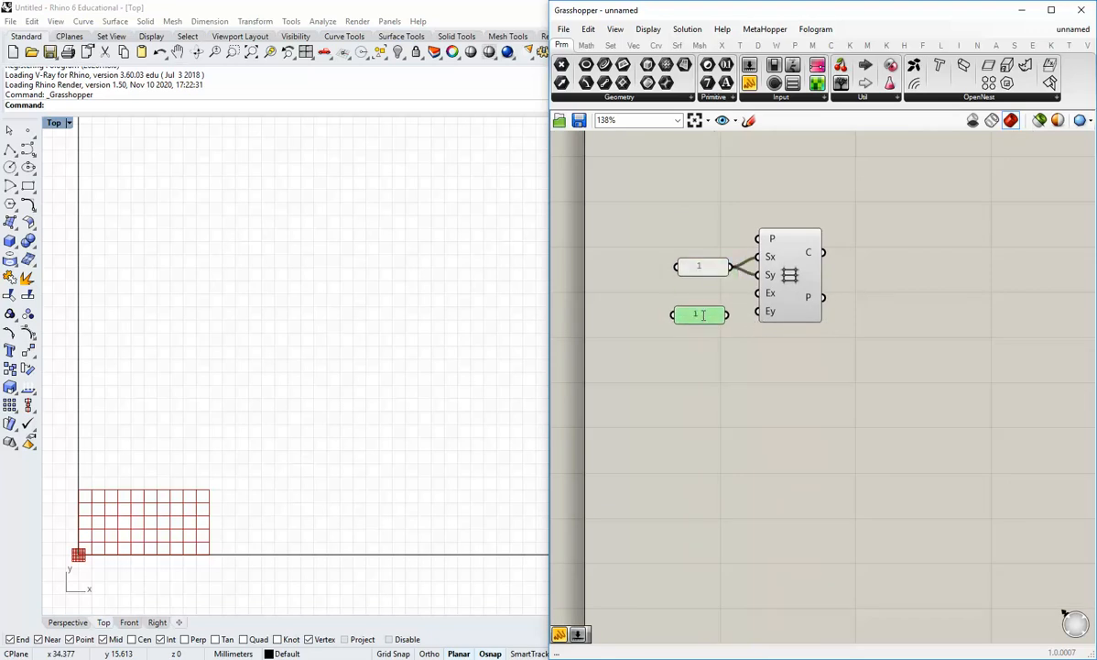
double_click(702, 315)
type("25")
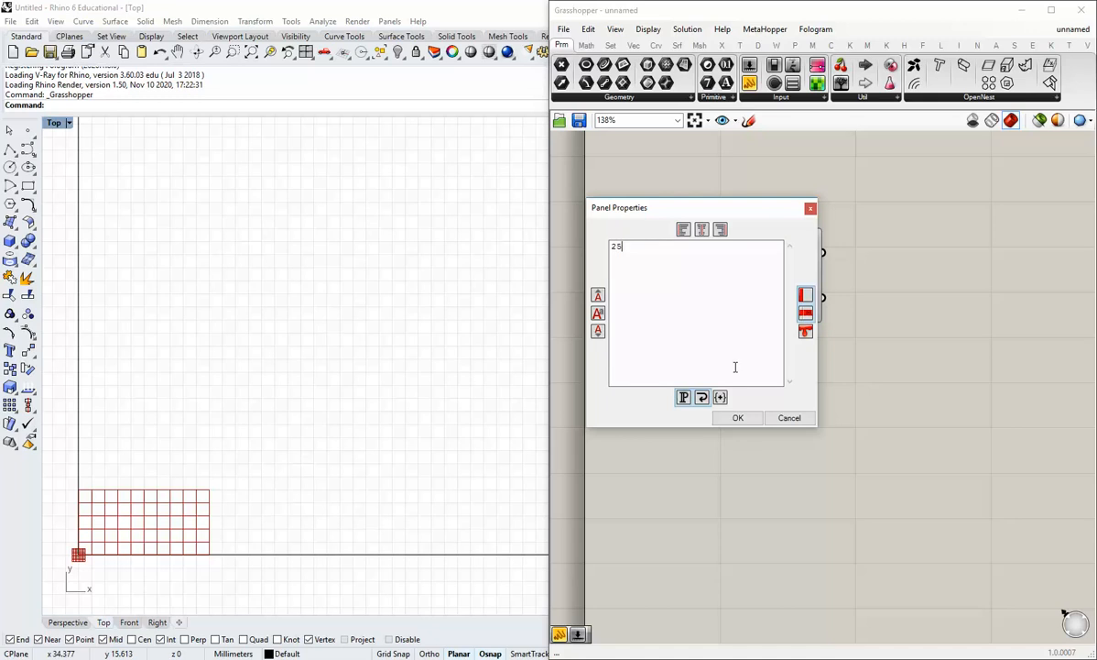
left_click(737, 418)
mouse_move(728, 315)
left_mouse_down()
mouse_move(750, 295)
mouse_move(758, 311)
mouse_move(719, 306)
left_mouse_up()
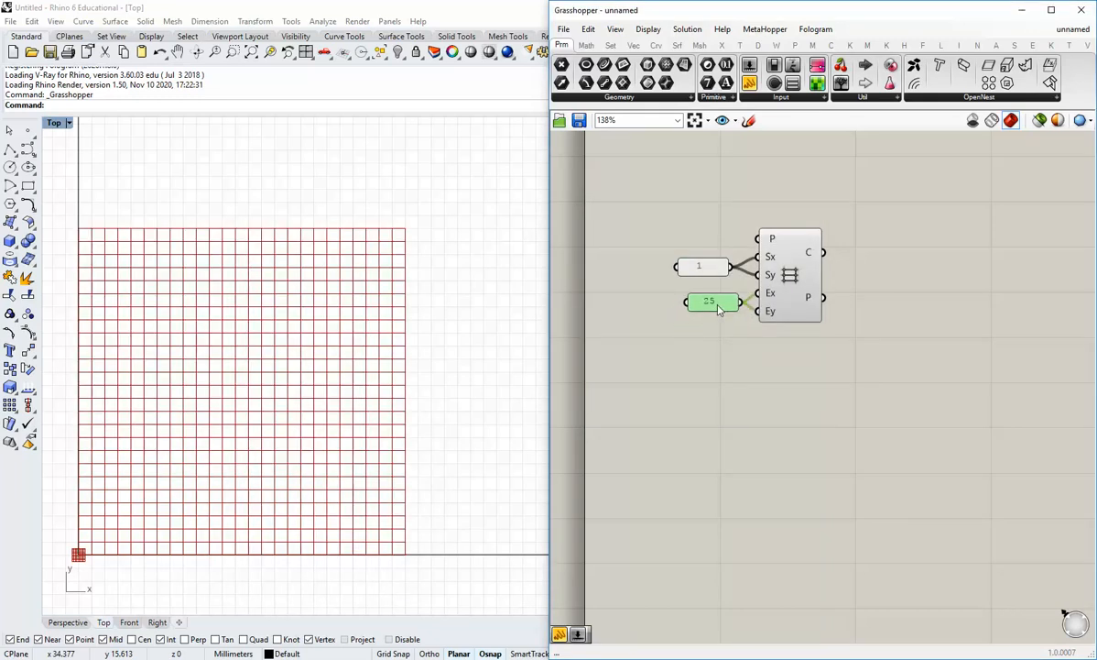
left_click(719, 330)
right_click_drag(750, 286, 666, 293)
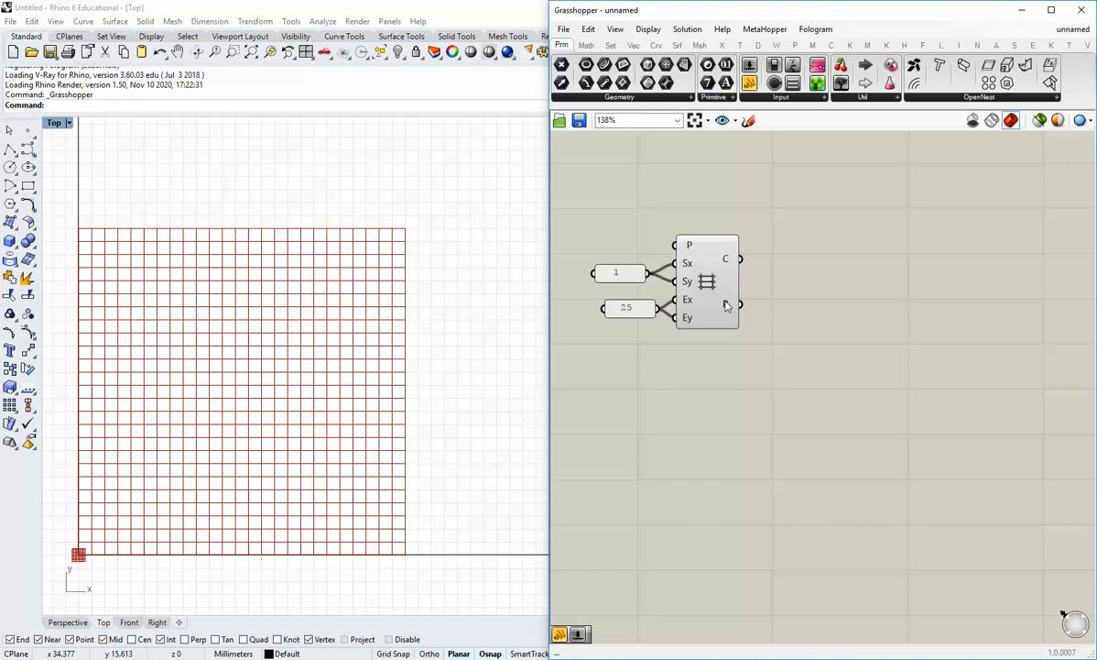
mouse_move(727, 305)
mouse_move(731, 261)
left_click_drag(597, 272, 606, 272)
scroll(742, 364, "up", 2)
Wire the grid's P output into a new Point parameter holding 676 corner points
mouse_move(707, 312)
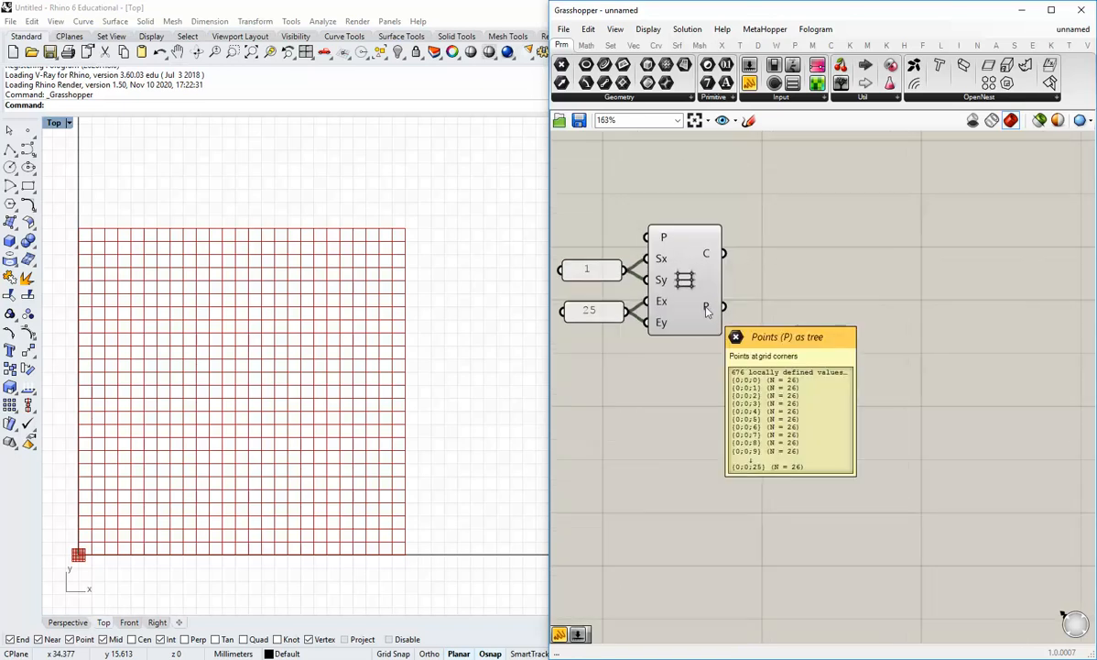
right_click_drag(706, 312, 793, 302)
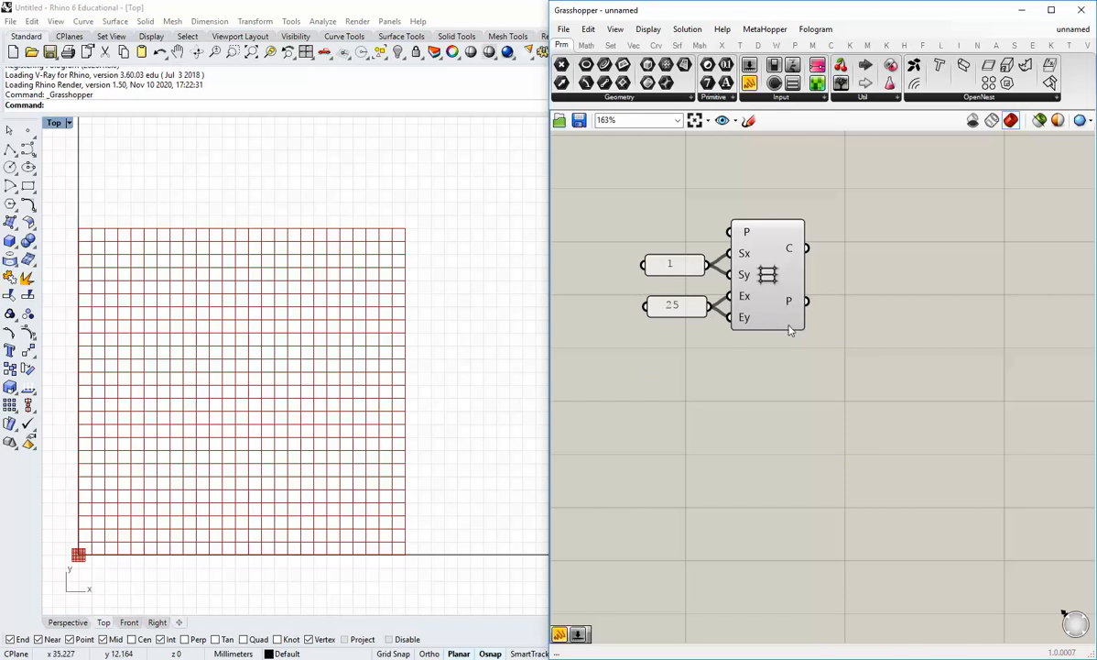
mouse_move(795, 305)
right_click_drag(733, 307, 673, 326)
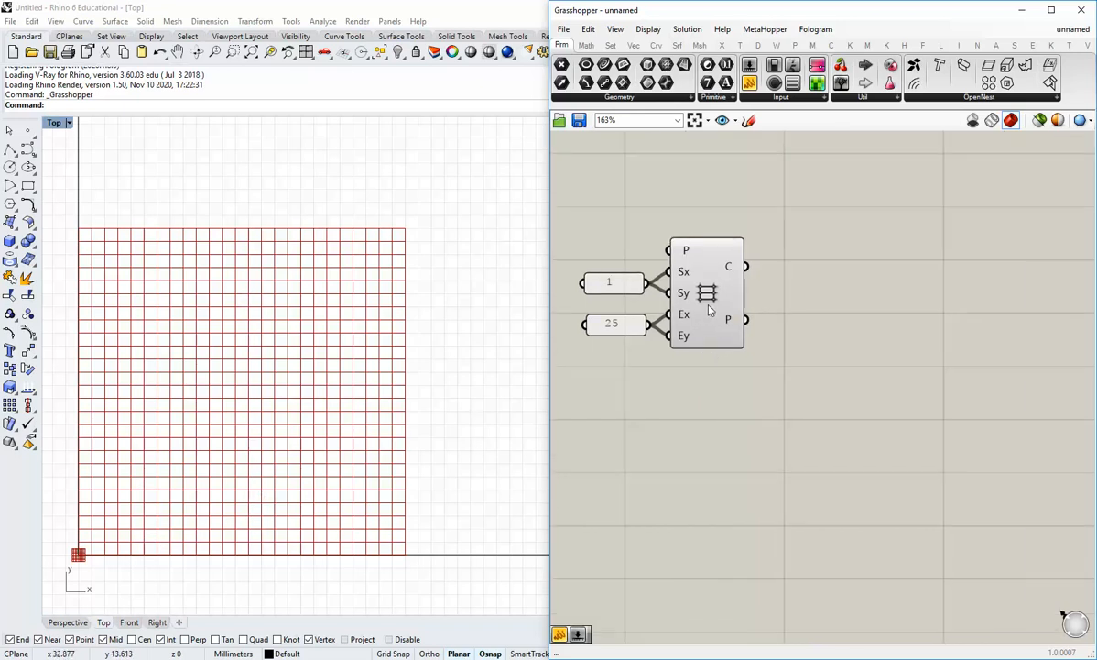
left_click_drag(561, 65, 821, 334)
left_click_drag(748, 319, 810, 321)
Turn off the Rectangular grid component's preview so Rhino shows only the 26×26 points
right_click(696, 292)
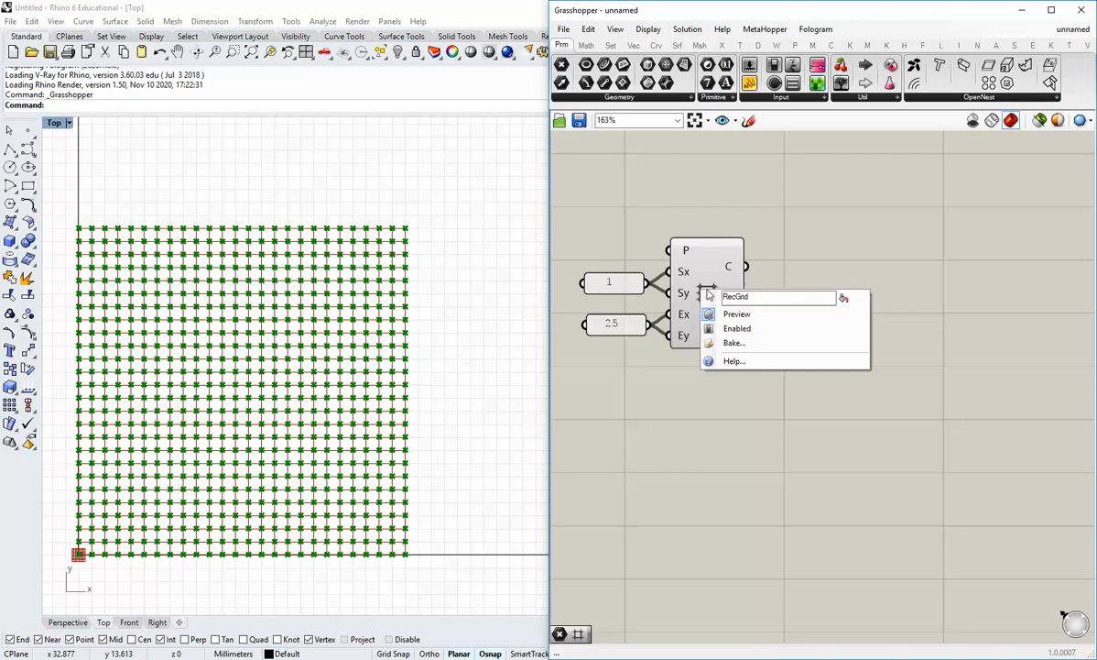
left_click(733, 311)
left_click(777, 424)
left_click(813, 329)
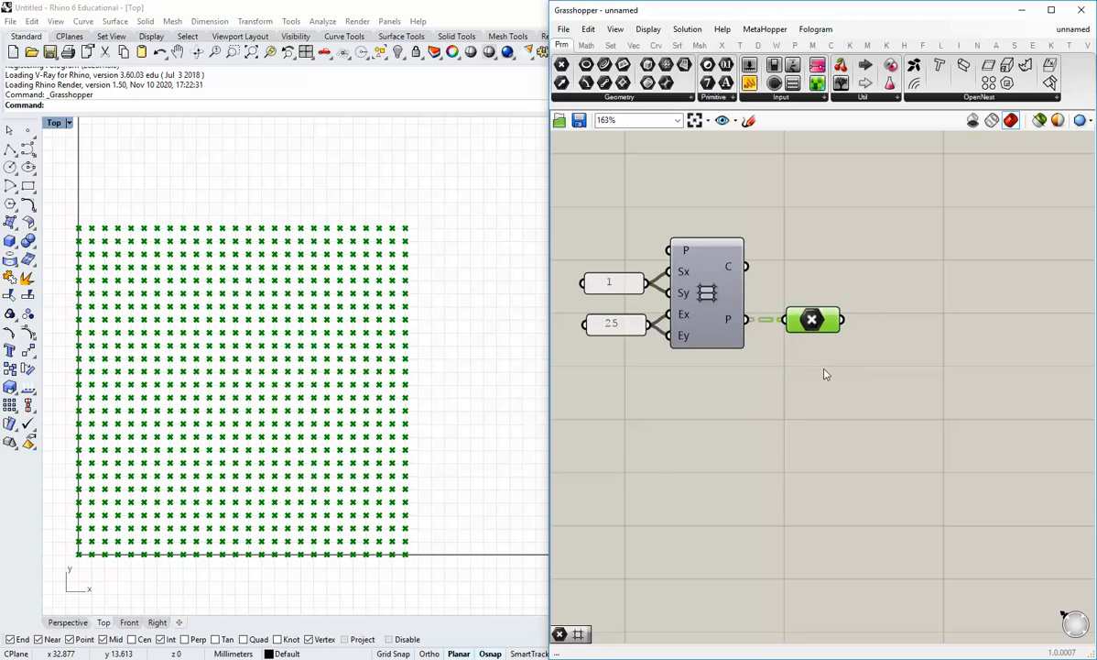
mouse_move(830, 325)
left_click(708, 226)
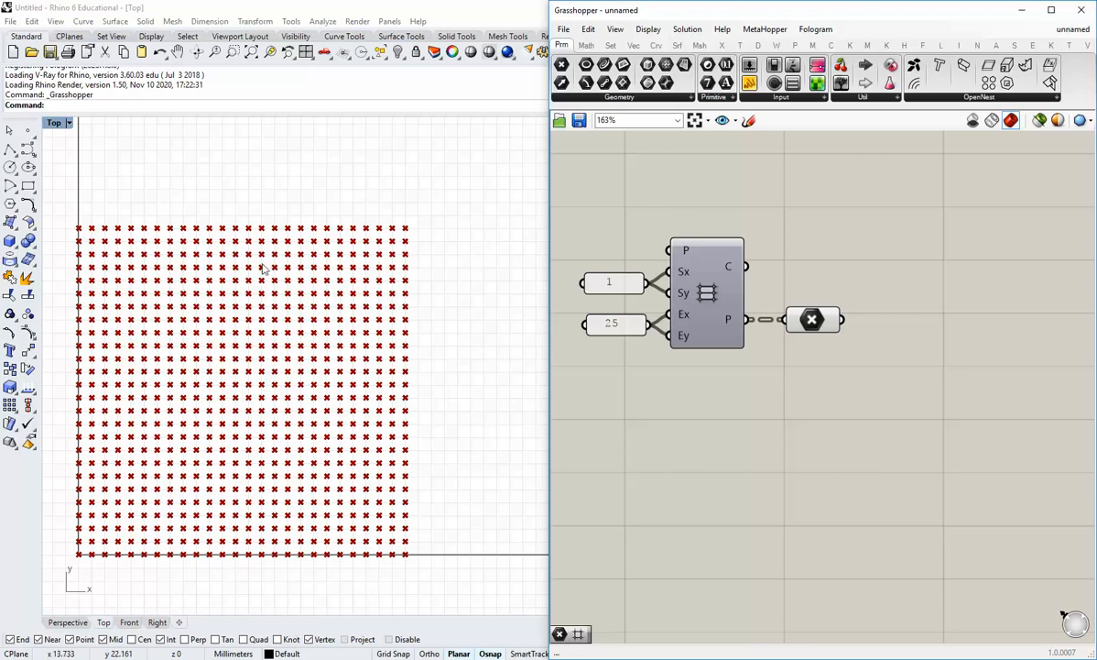
left_click(656, 48)
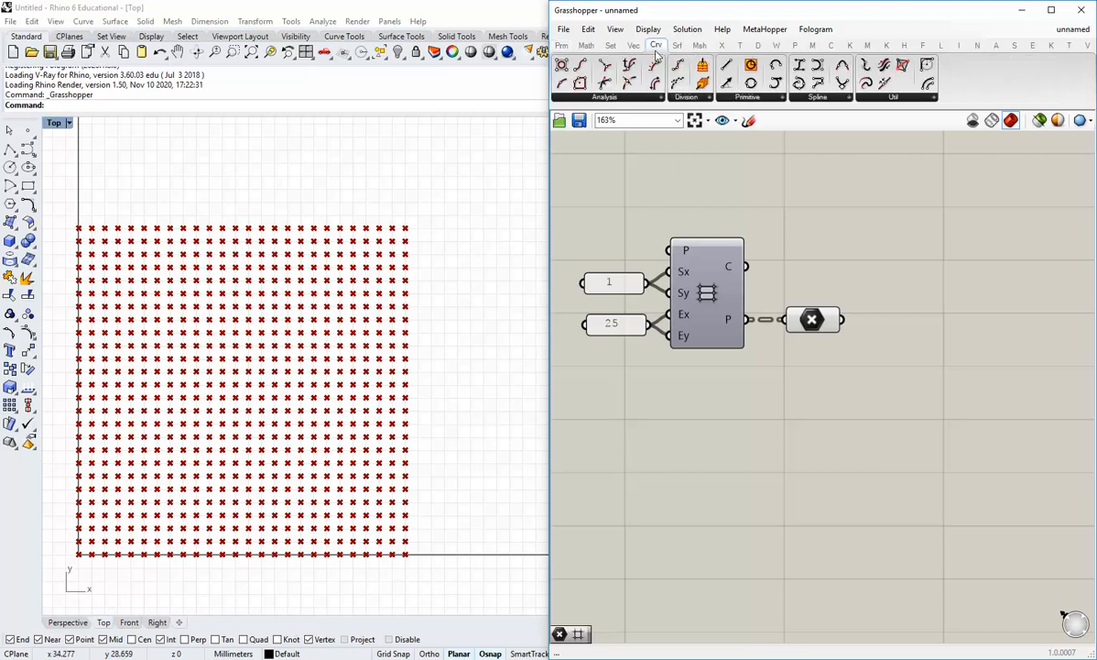
Add a PolyLine component with the Point parameter wired into its V input
left_click(807, 98)
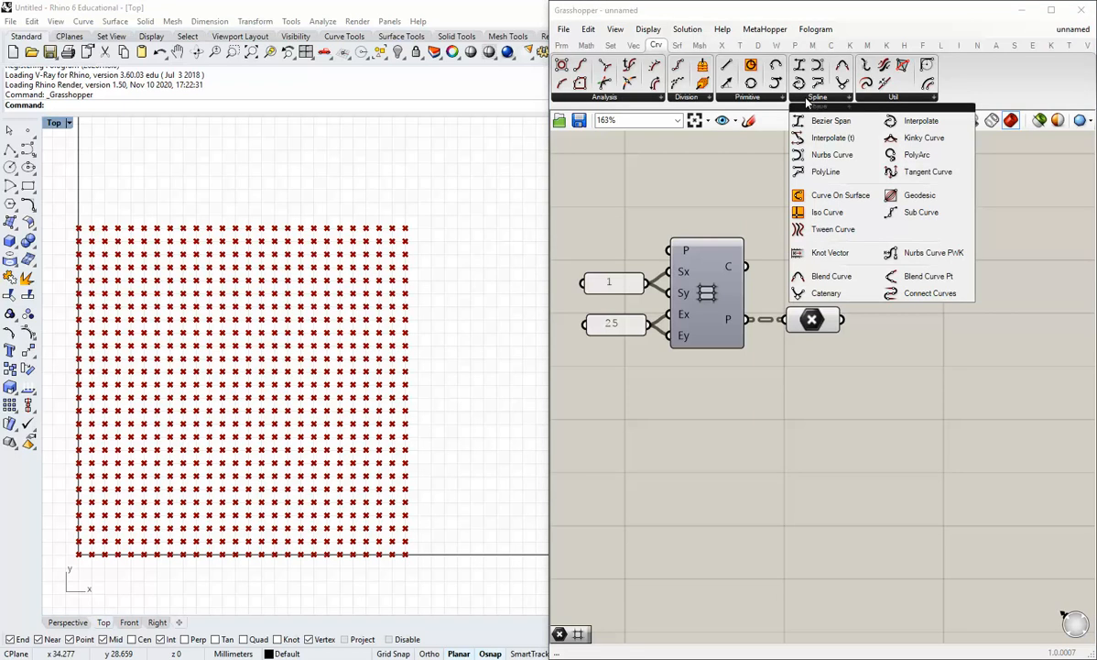
left_click_drag(825, 172, 910, 349)
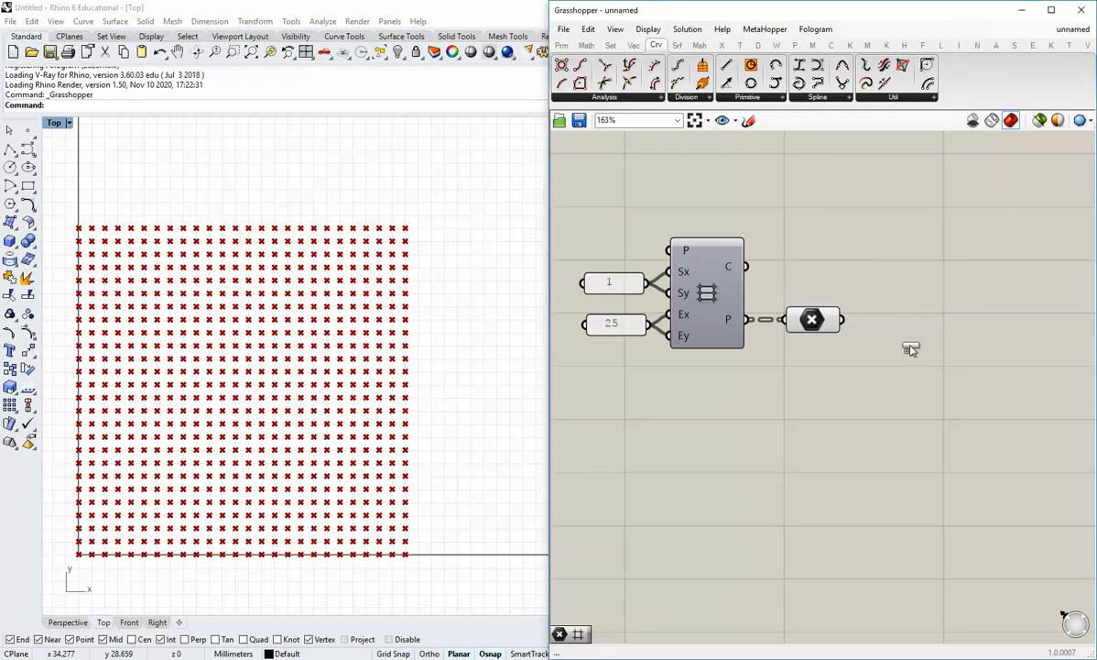
left_click(910, 347)
left_click_drag(844, 320, 933, 345)
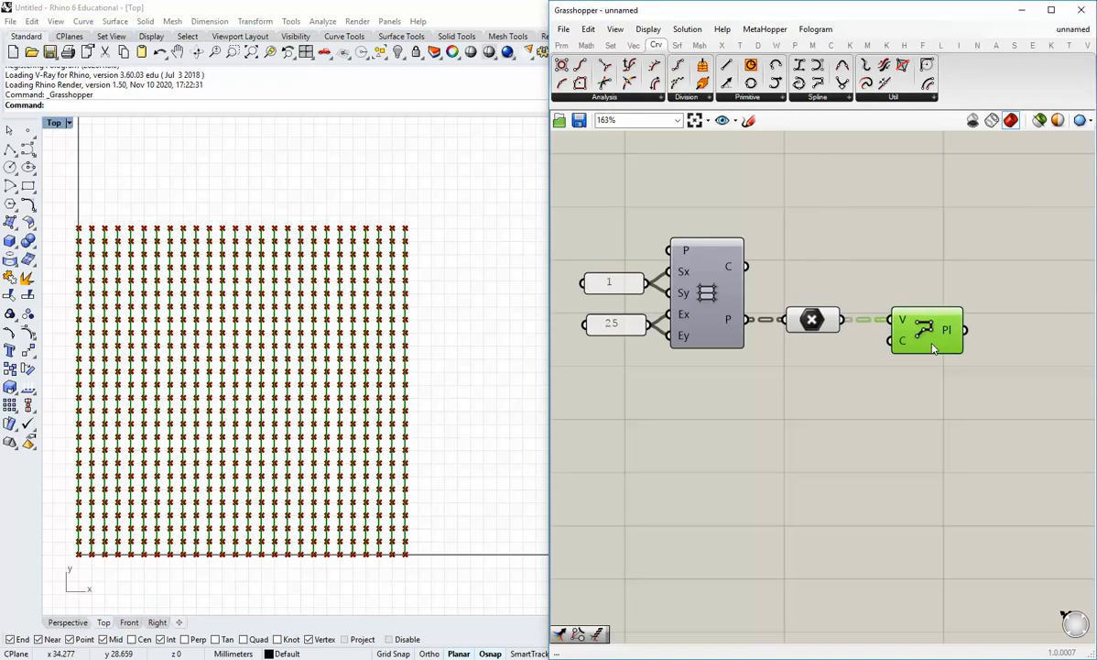
left_click(828, 341)
Turn off the Point parameter's preview so only the 26 polylines show
right_click(812, 320)
left_click(844, 347)
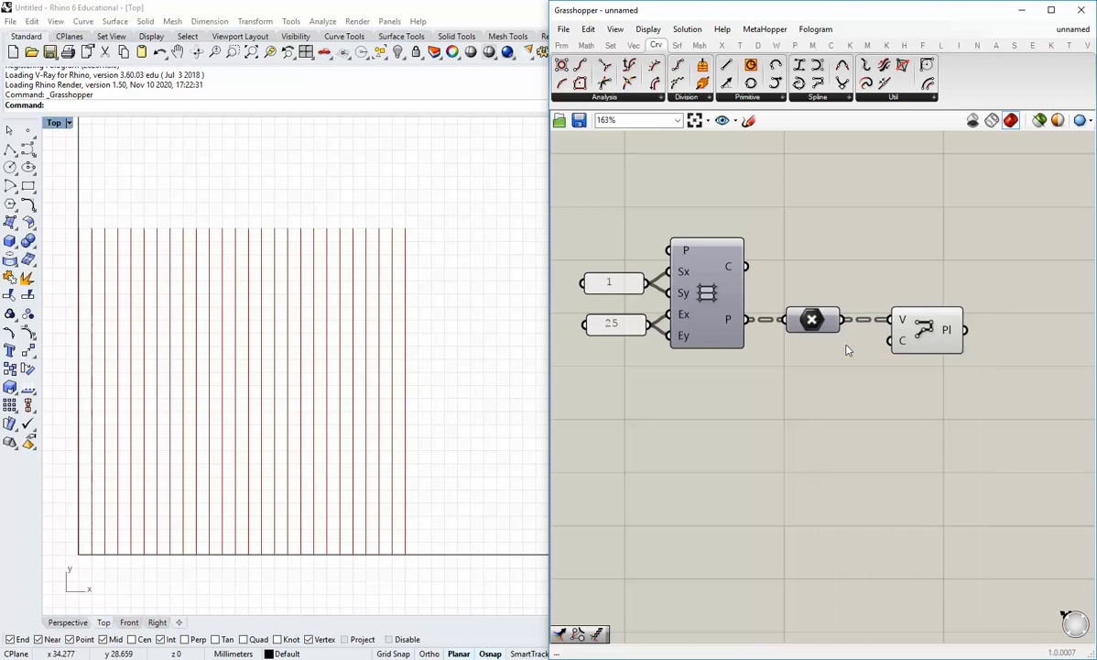
right_click_drag(187, 458, 255, 455)
scroll(209, 463, "up", 2)
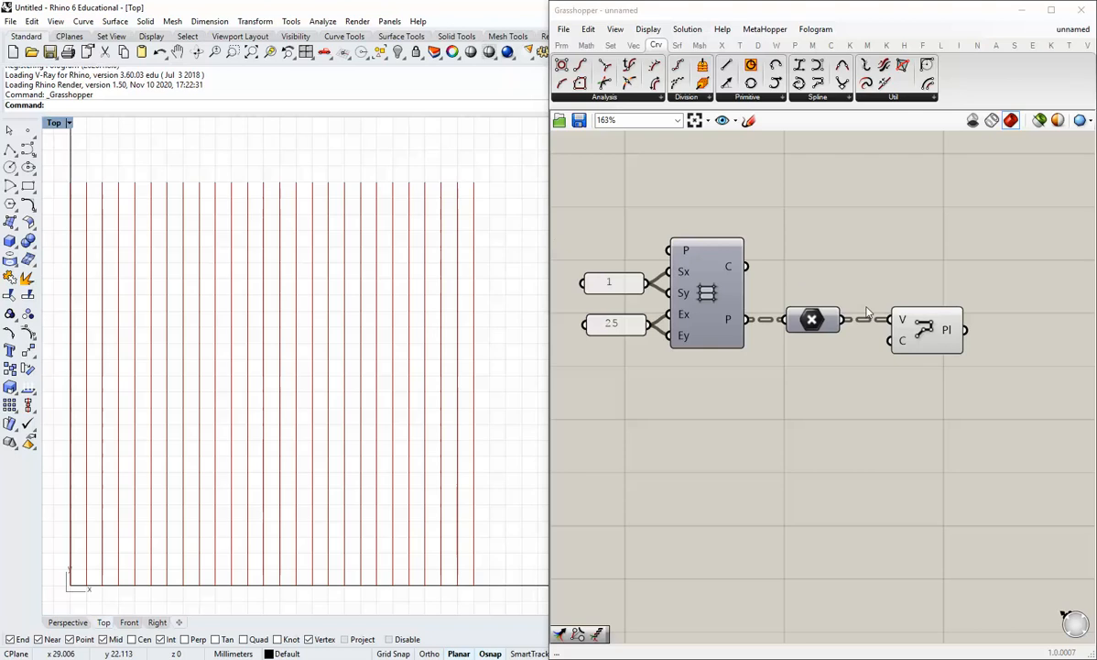
mouse_move(905, 321)
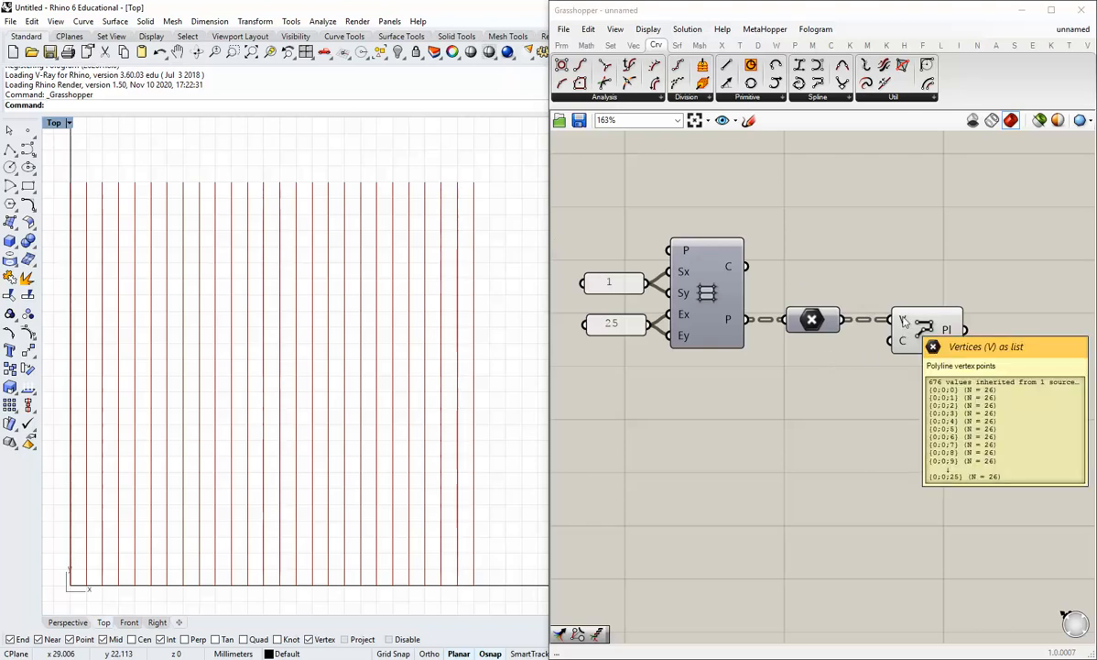
mouse_move(947, 334)
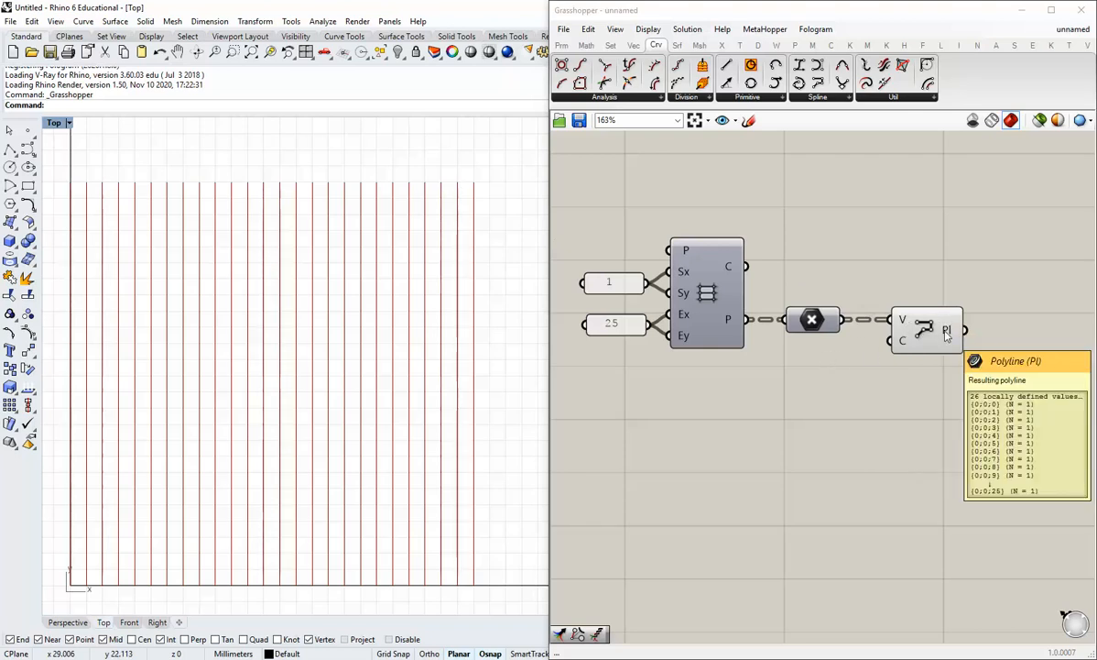
mouse_move(834, 323)
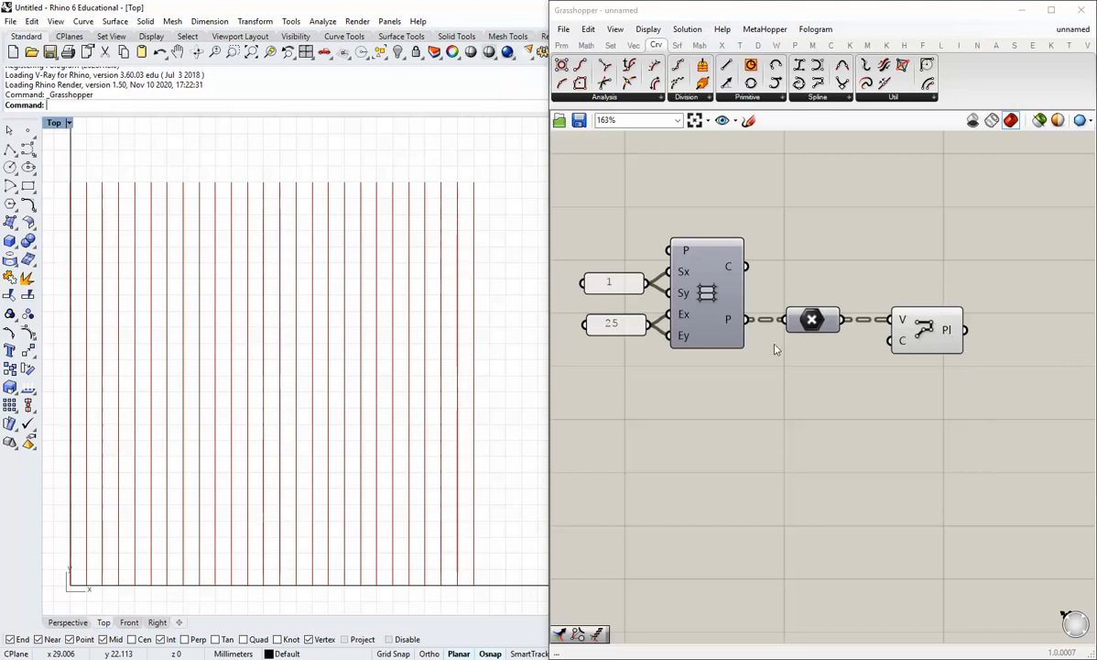
Flatten the Rectangular grid's P output into a single list
right_click(735, 322)
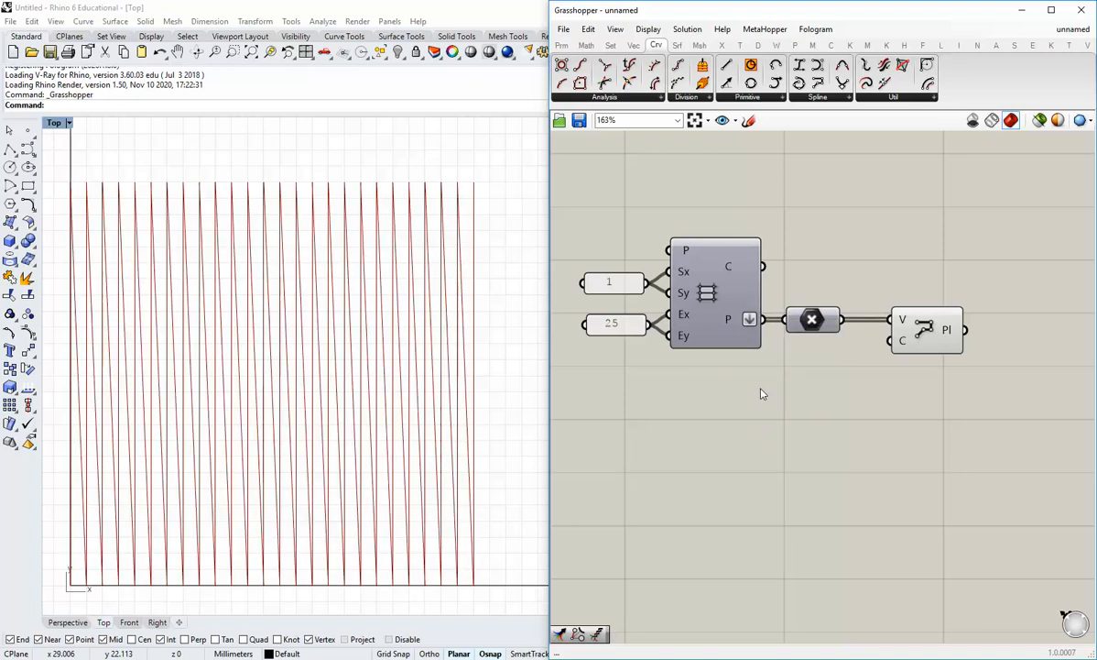
mouse_move(948, 337)
right_click(750, 320)
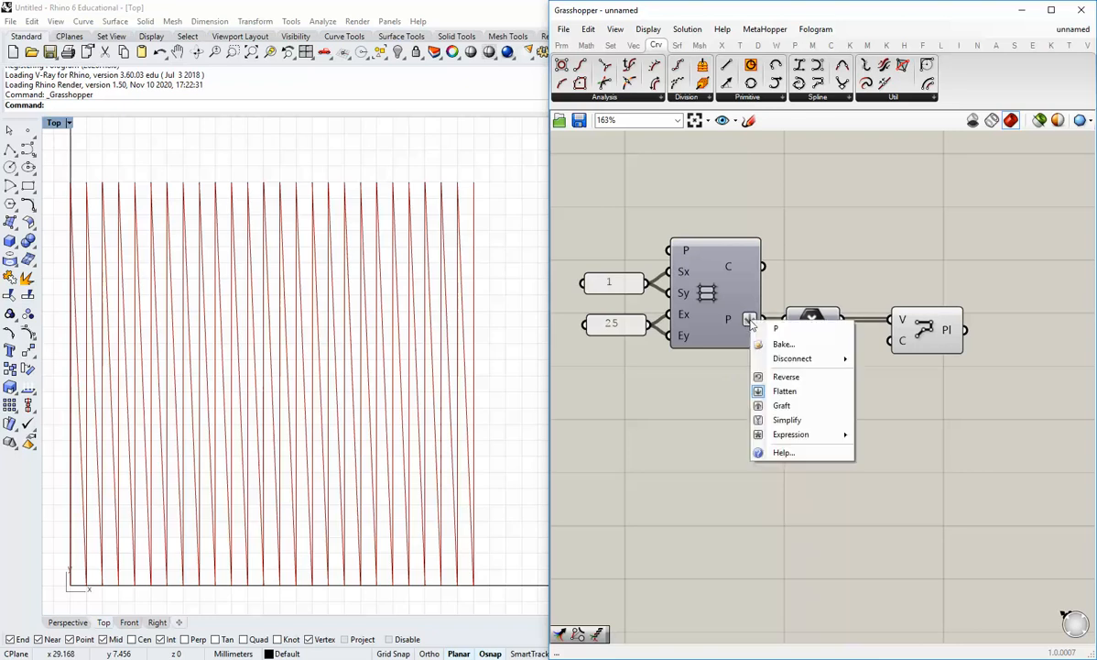
left_click(778, 390)
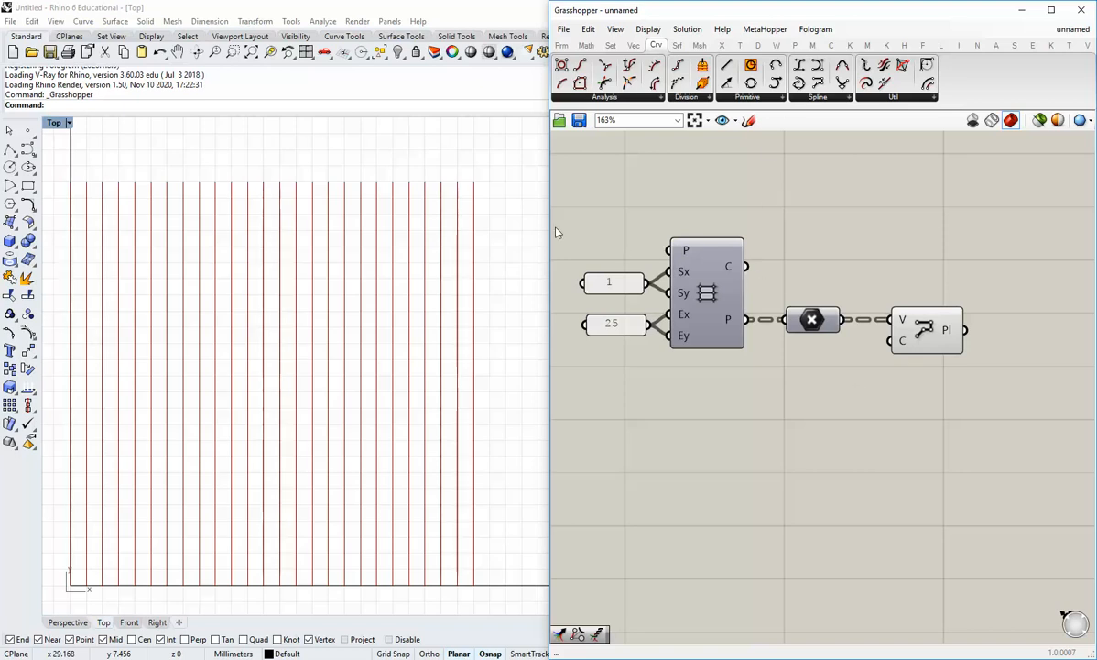
right_click_drag(894, 353, 855, 385)
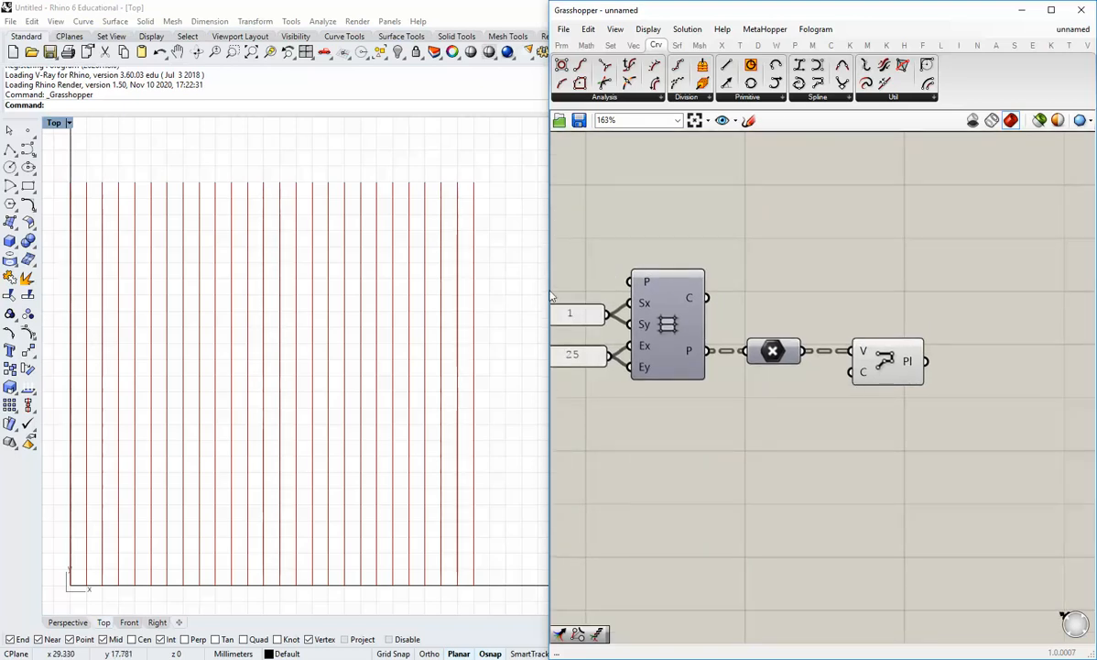
right_click_drag(664, 297, 741, 282)
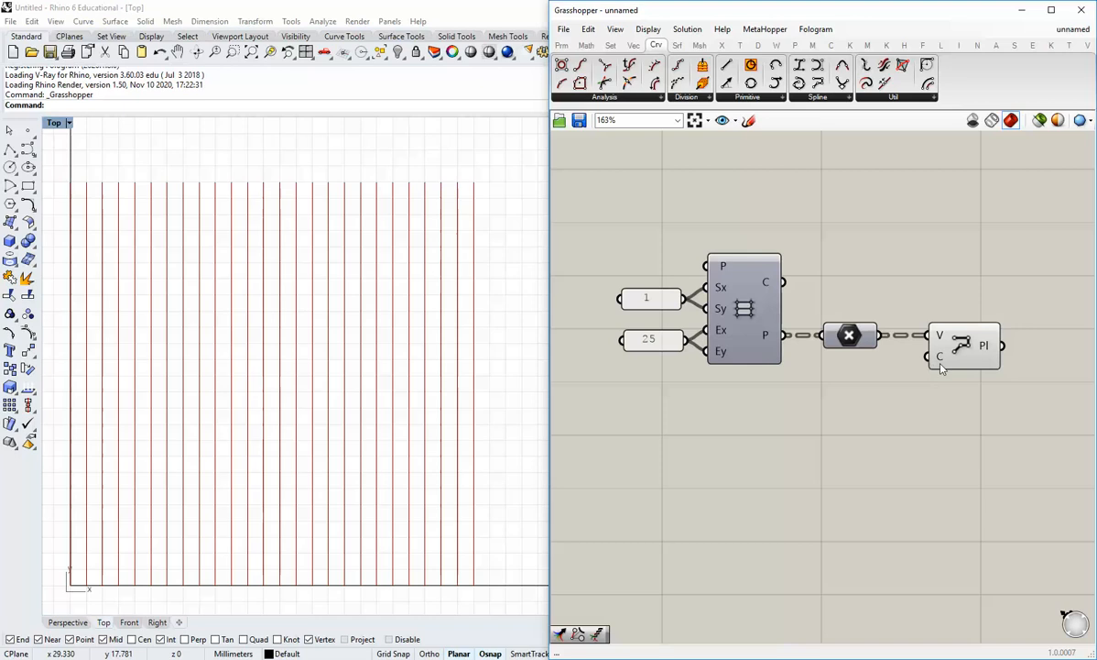
Delete the Polyline component, leaving Rhino's Top view empty
right_click_drag(900, 340, 859, 339)
left_click_drag(928, 346, 912, 454)
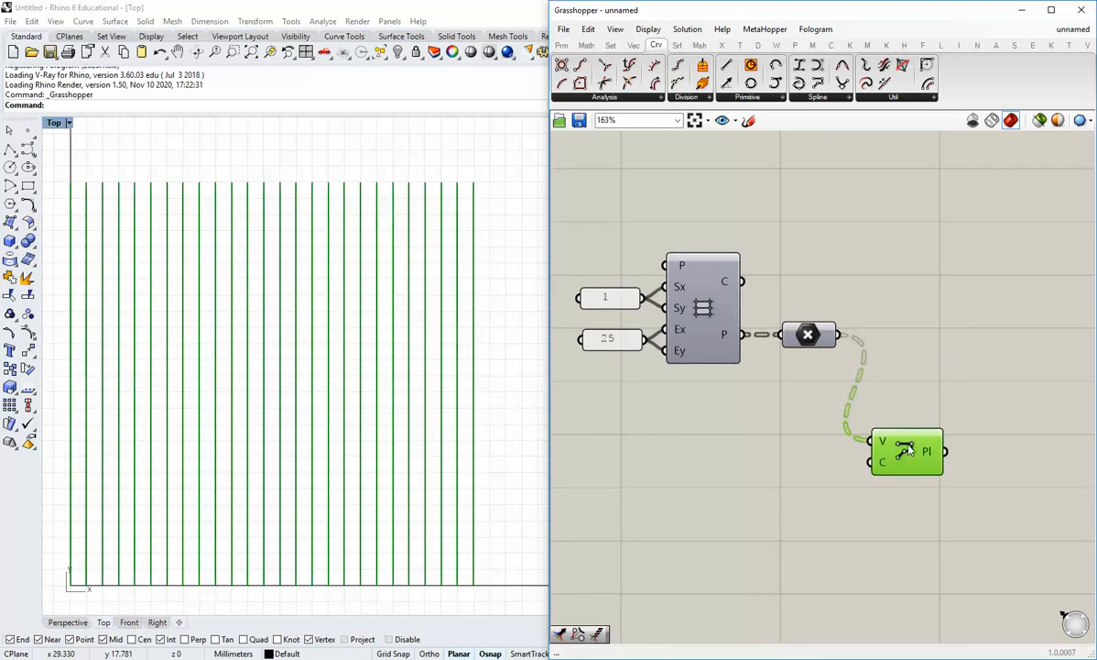
key("Delete")
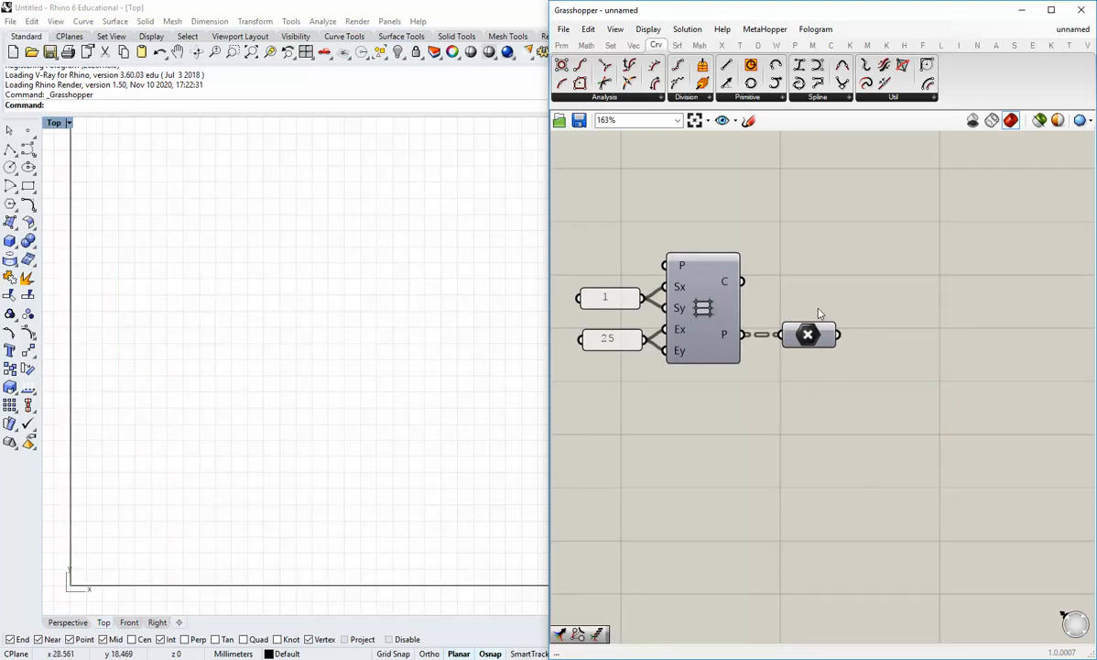
mouse_move(807, 335)
left_mouse_down()
mouse_move(810, 417)
mouse_move(811, 338)
left_mouse_up()
left_click(854, 377)
right_click_drag(854, 378, 807, 389)
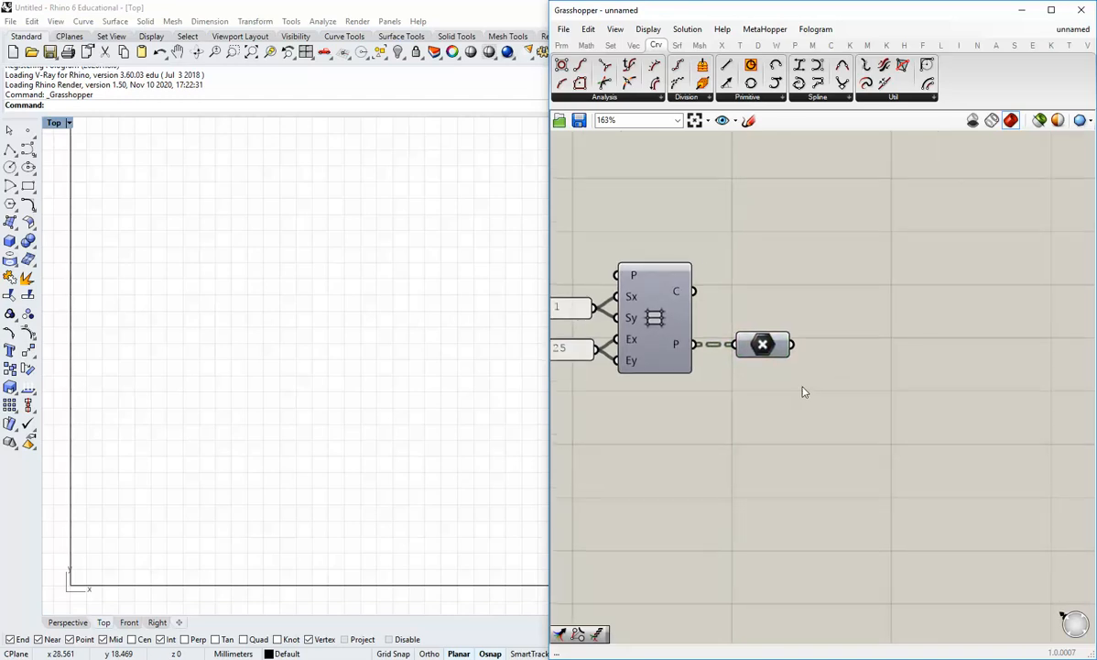
mouse_move(816, 262)
right_mouse_down()
mouse_move(754, 263)
mouse_move(811, 282)
right_mouse_up()
Drop a Graph Mapper from Params > Input to the right of the grid components
scroll(754, 265, "down", 1)
left_click(562, 45)
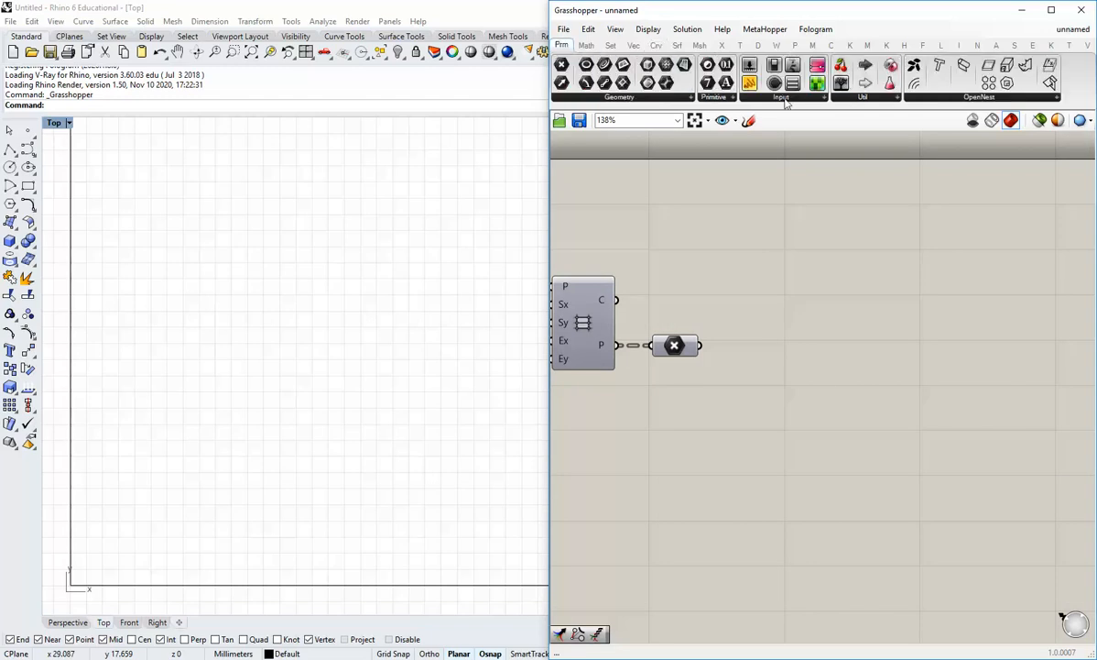
left_click(852, 99)
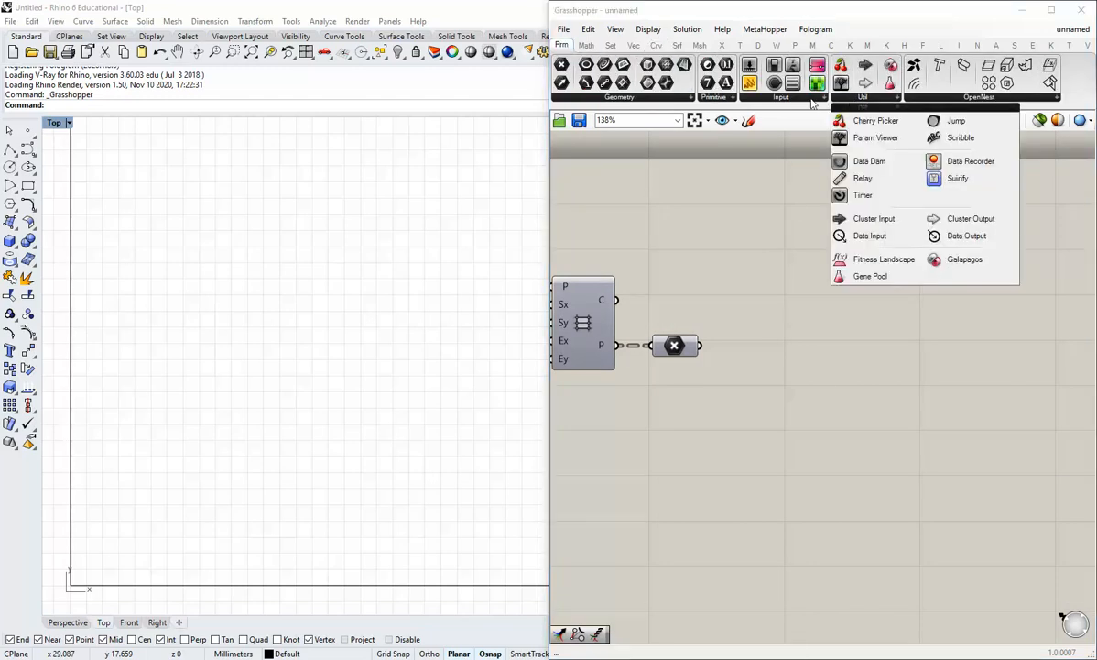
left_click(811, 98)
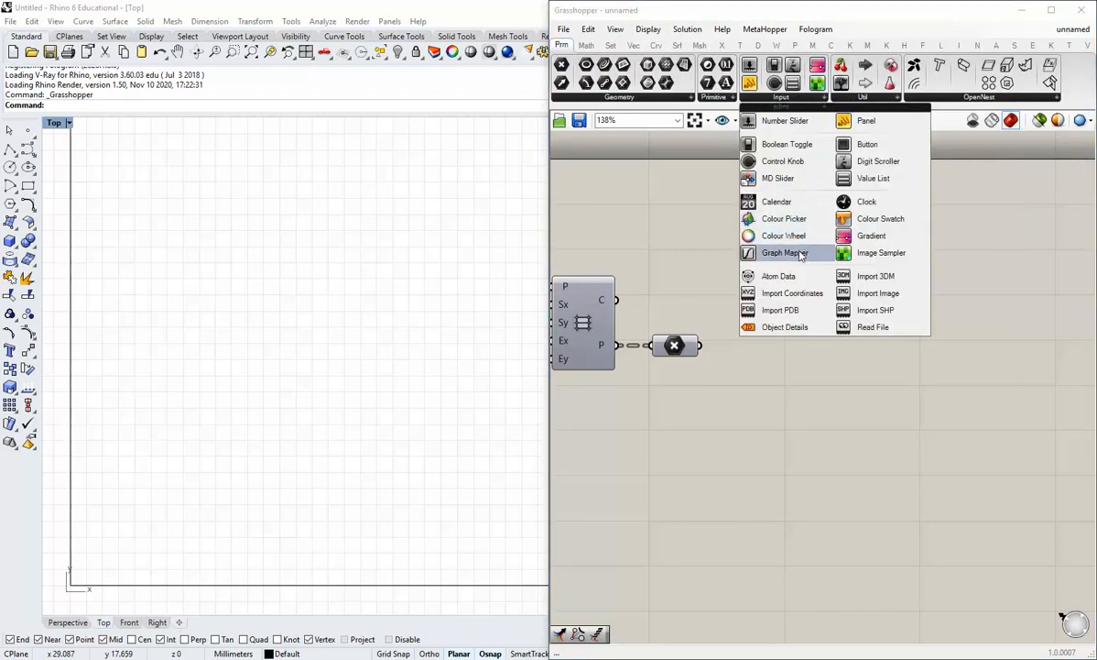
left_click_drag(781, 255, 986, 337)
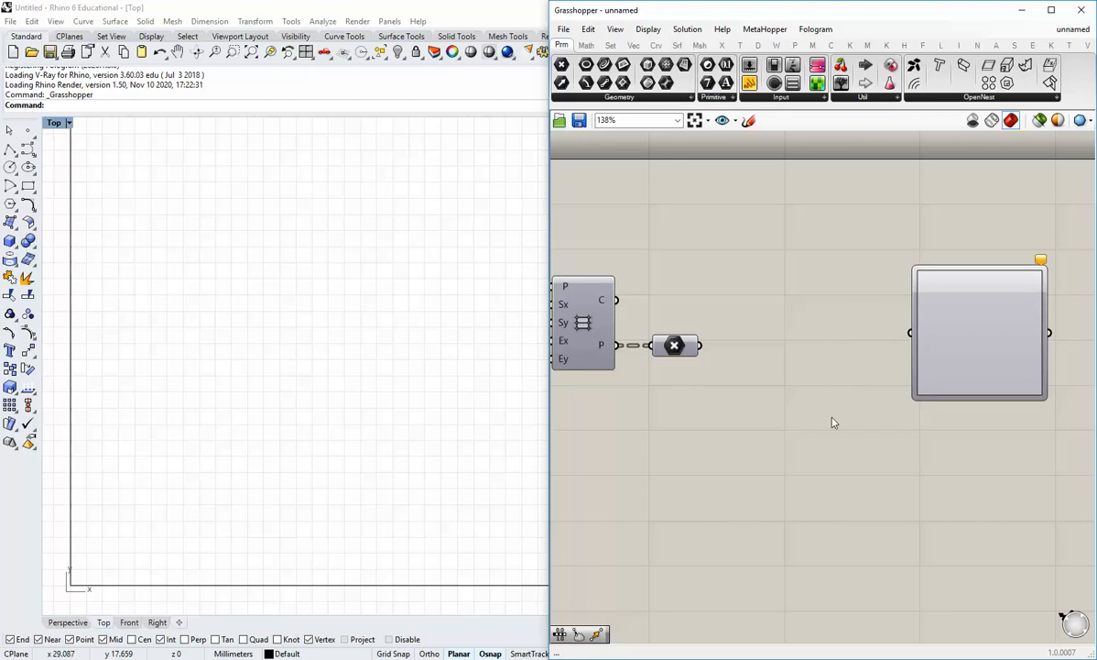
left_click(950, 381)
scroll(973, 326, "down", 3)
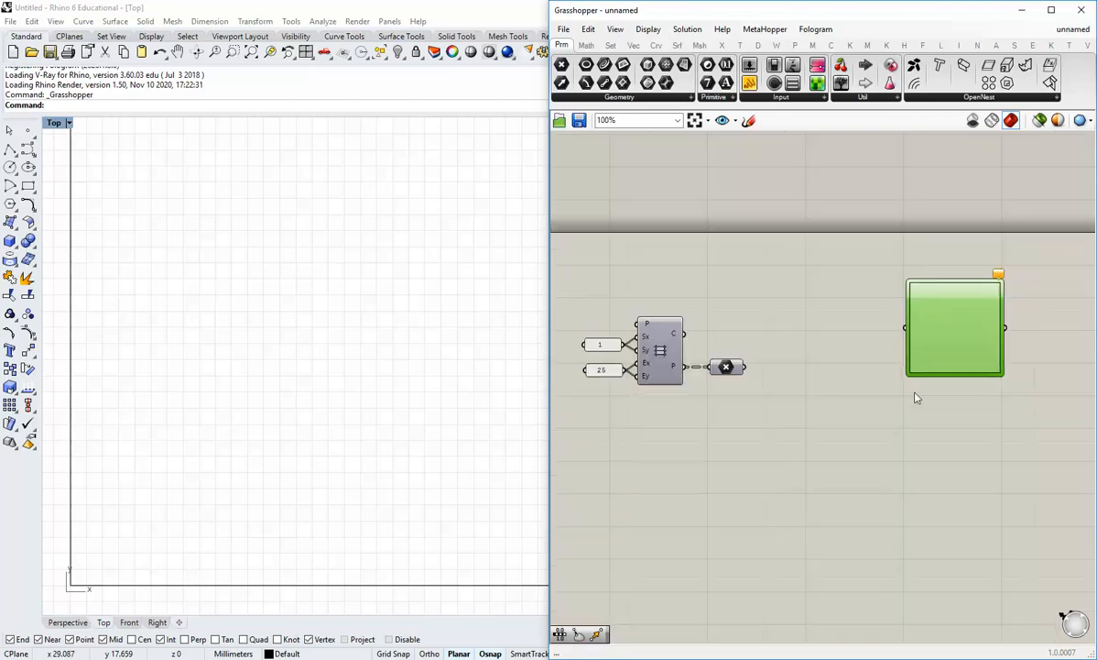
left_click(786, 419)
right_click_drag(786, 419, 847, 418)
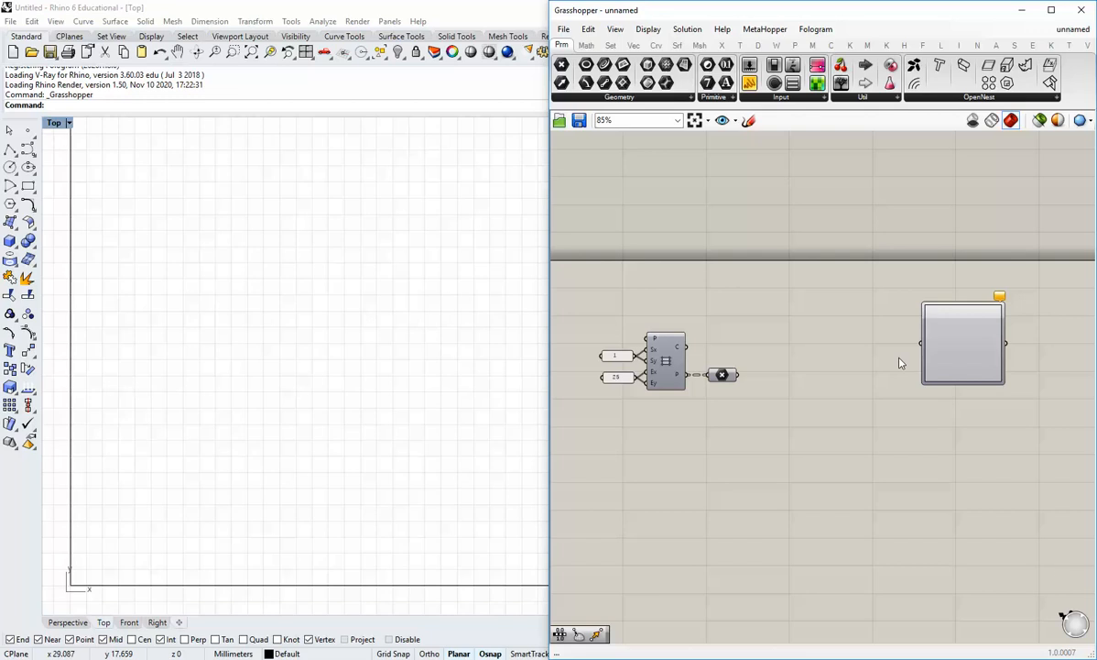
Set the Graph Mapper's graph type to Bezier
right_click(954, 356)
mouse_move(984, 518)
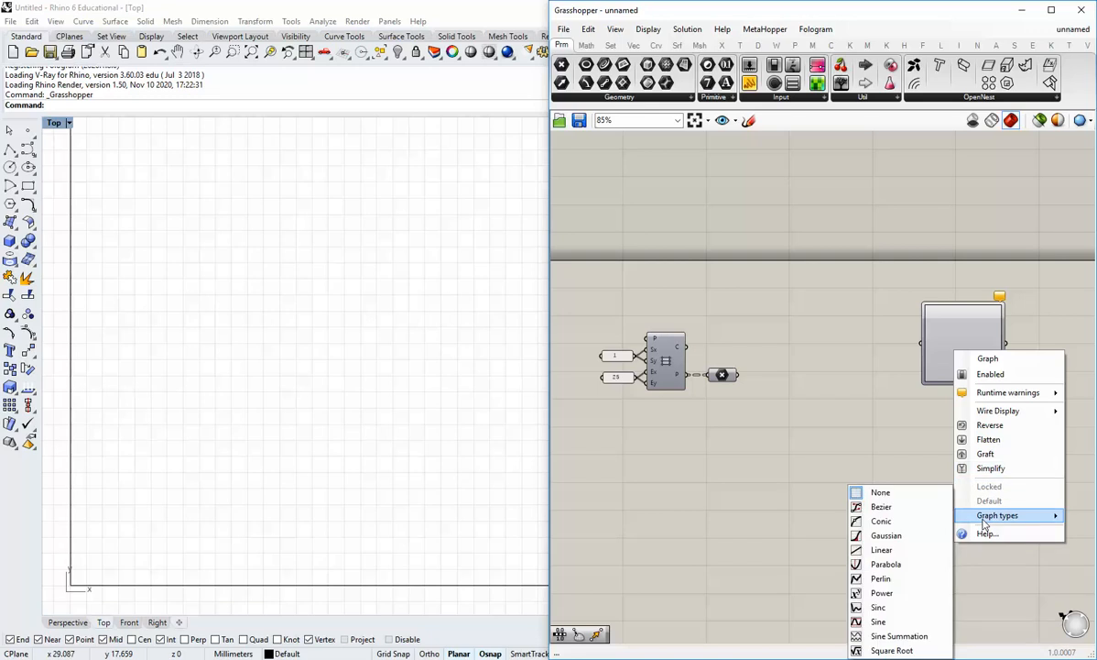
left_click(896, 513)
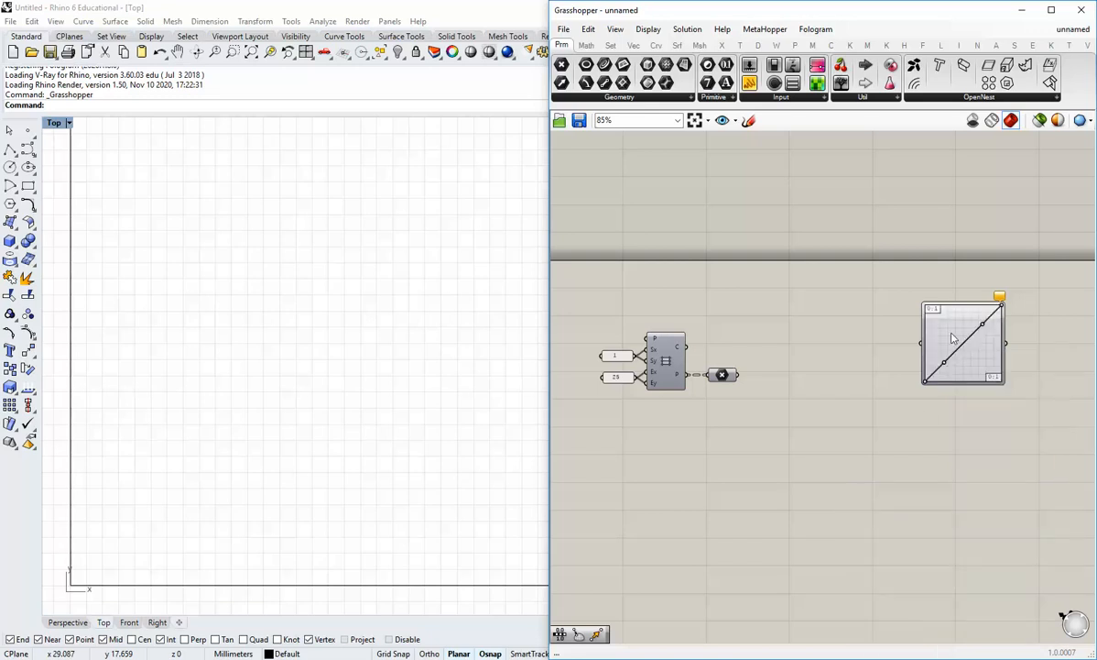
left_click_drag(982, 364, 931, 356)
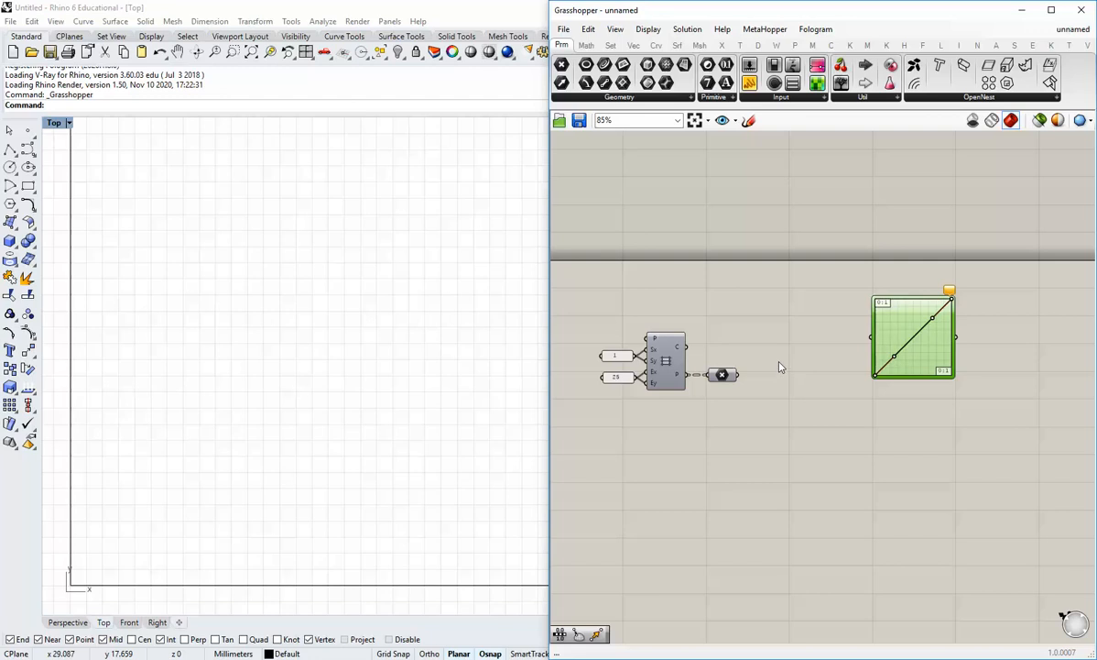
scroll(842, 331, "up", 1)
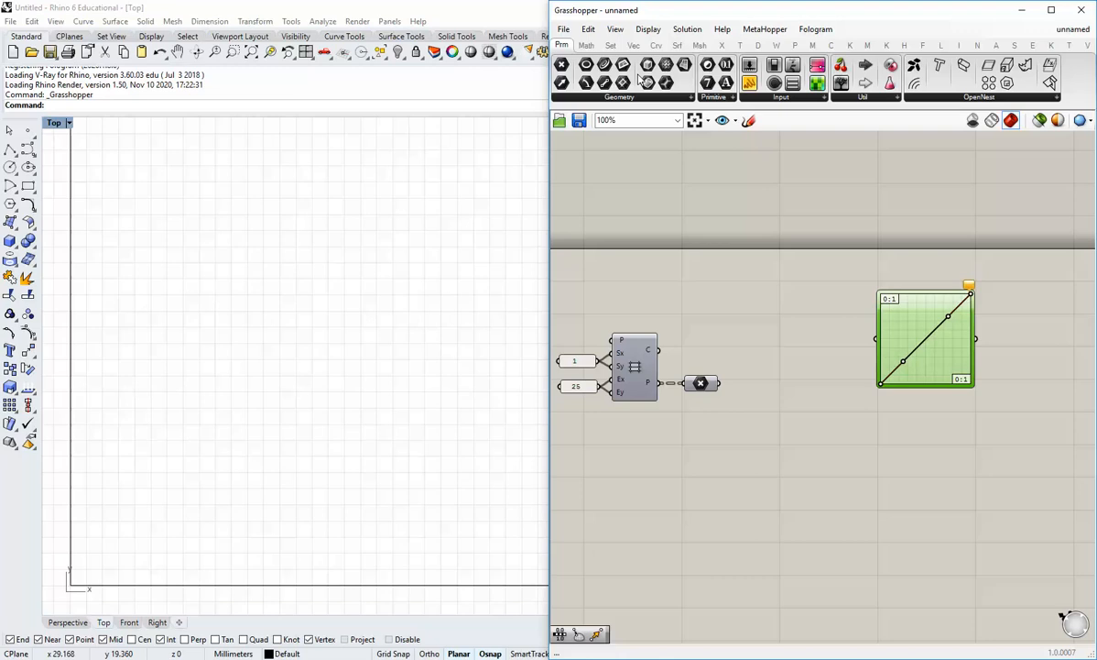
left_click(610, 45)
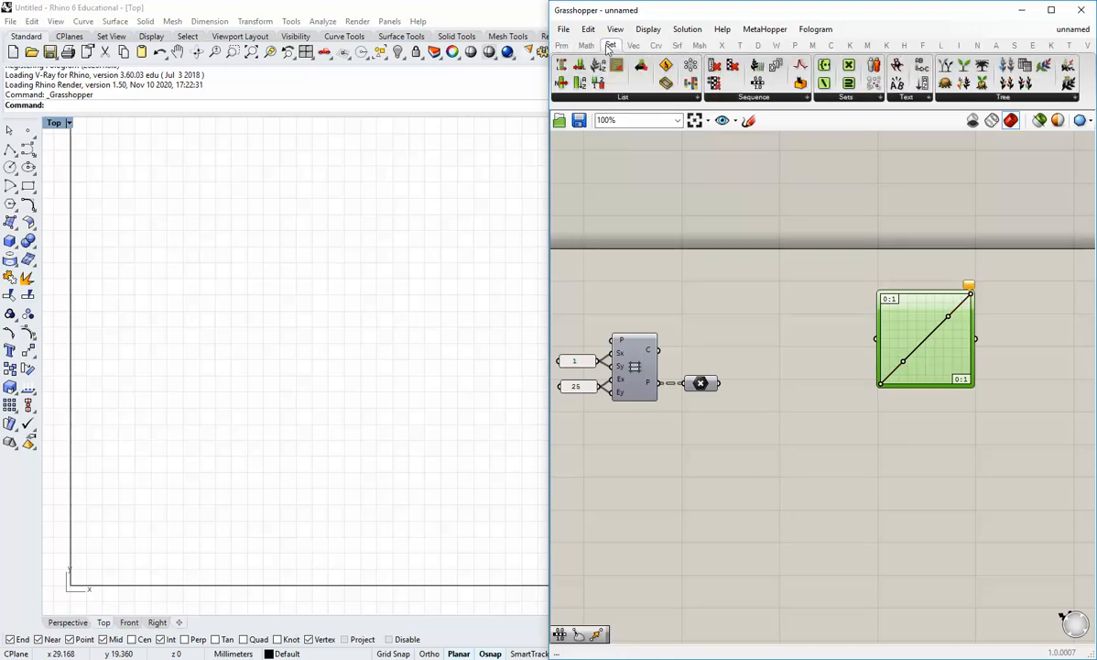
Add a List Length component fed by the culled points
left_click(600, 102)
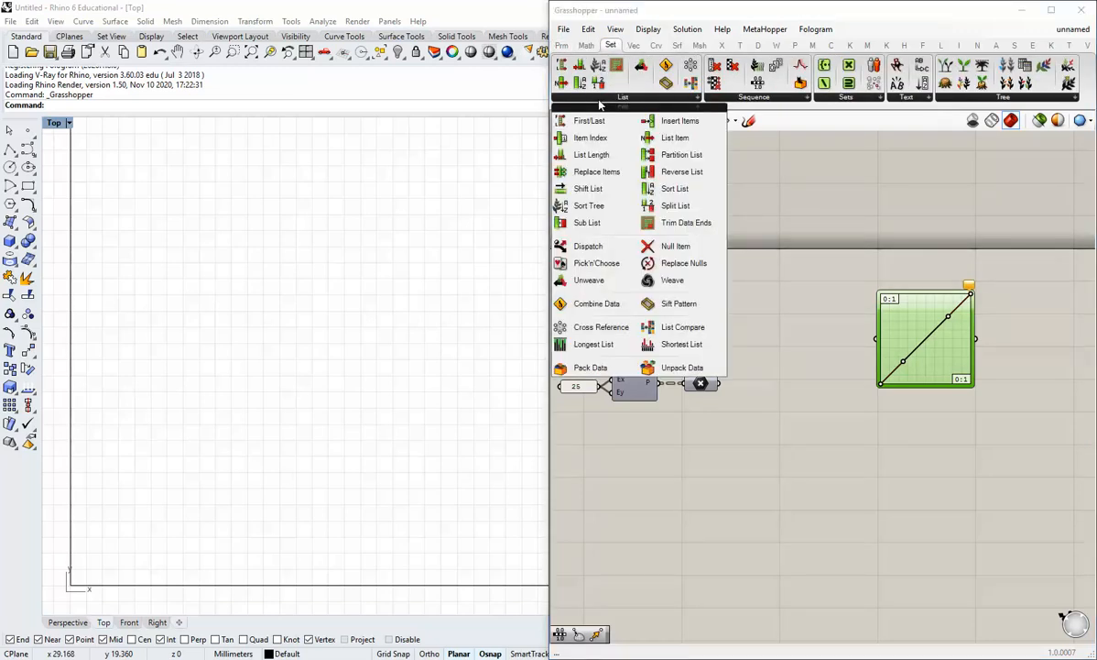
left_click(586, 154)
left_click(744, 363)
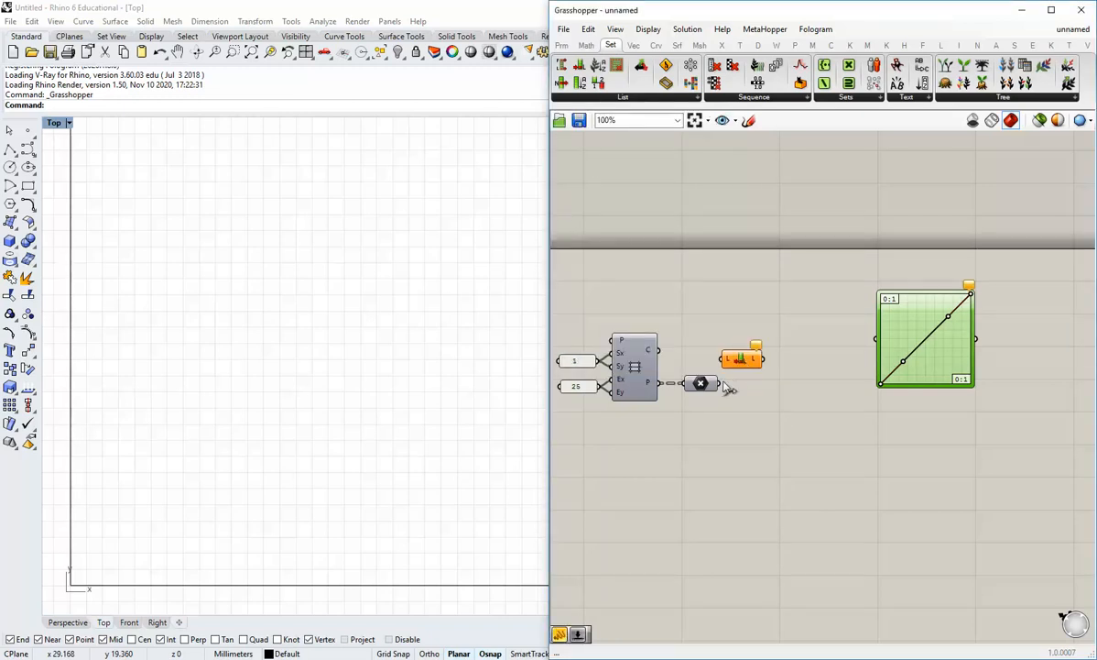
left_click_drag(720, 383, 777, 331)
left_click(806, 385)
right_click_drag(806, 384, 767, 376)
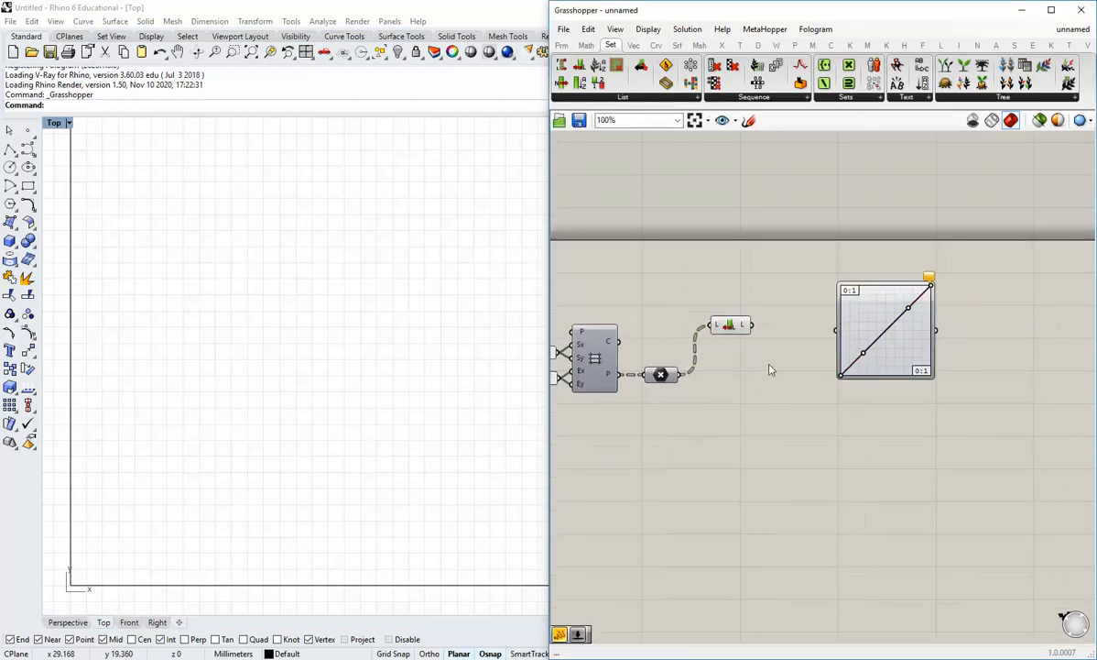
Add a Range component and wire the list length into its N input
left_click(742, 98)
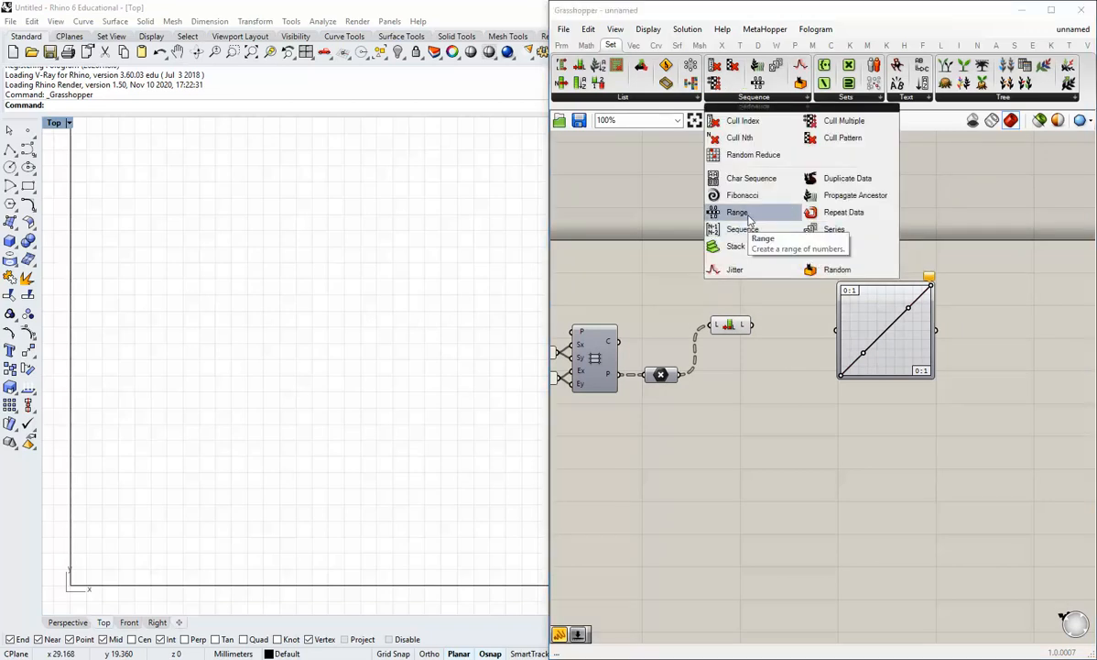
left_click_drag(749, 220, 776, 335)
left_click_drag(894, 358, 1011, 348)
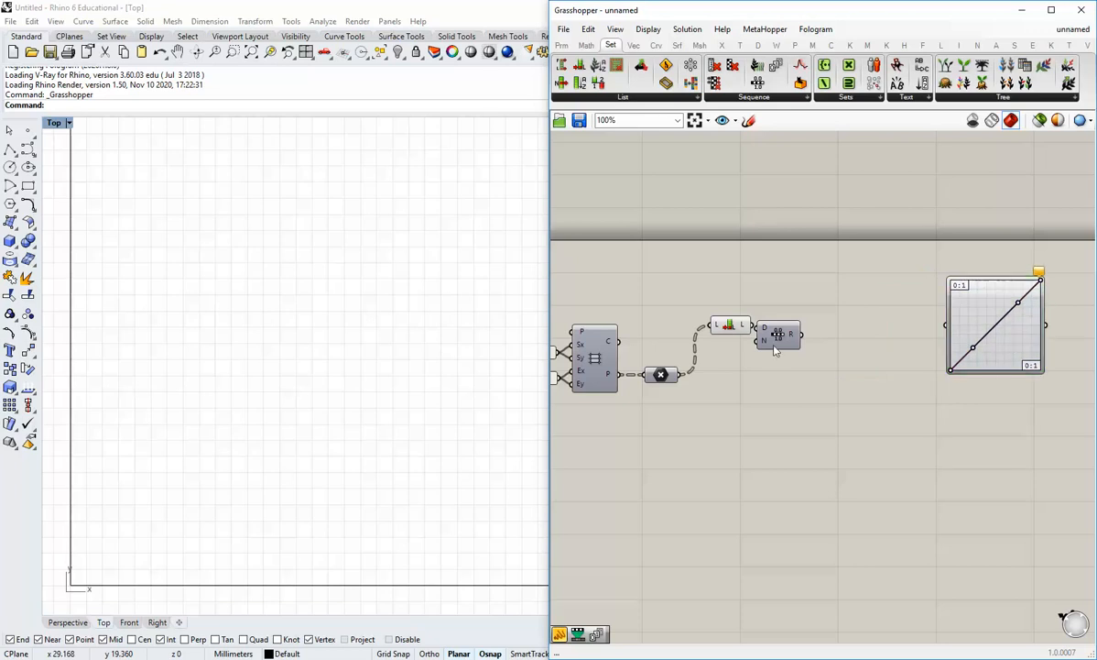
left_click_drag(775, 344, 805, 334)
left_click(781, 371)
right_click_drag(782, 370, 709, 383)
scroll(709, 381, "up", 2)
mouse_move(727, 322)
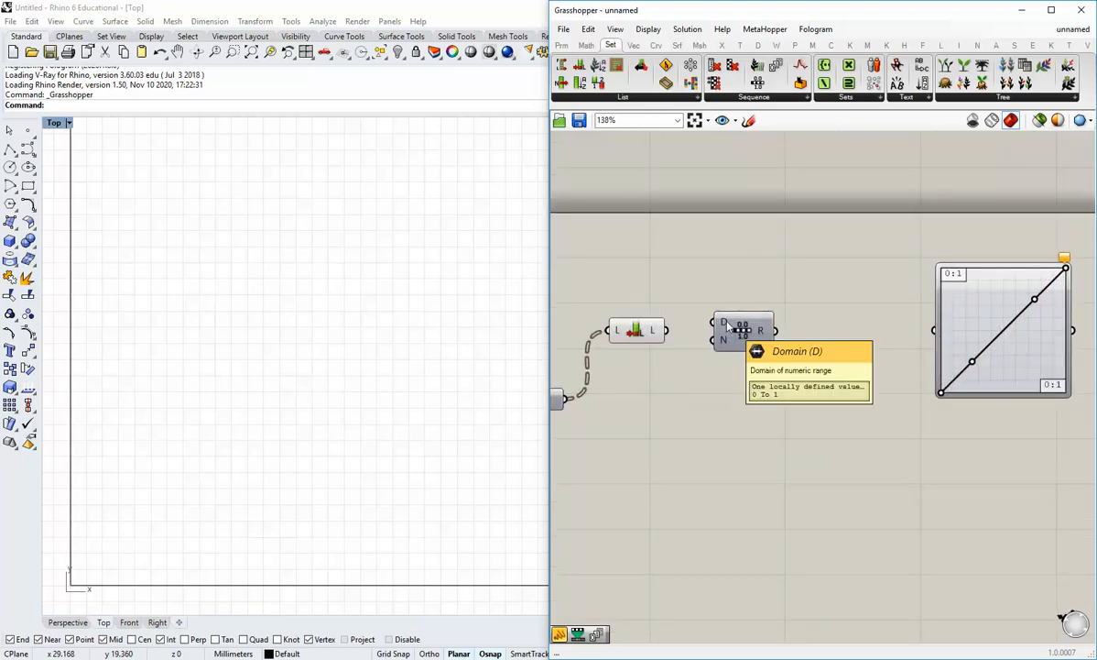
left_click_drag(668, 330, 756, 331)
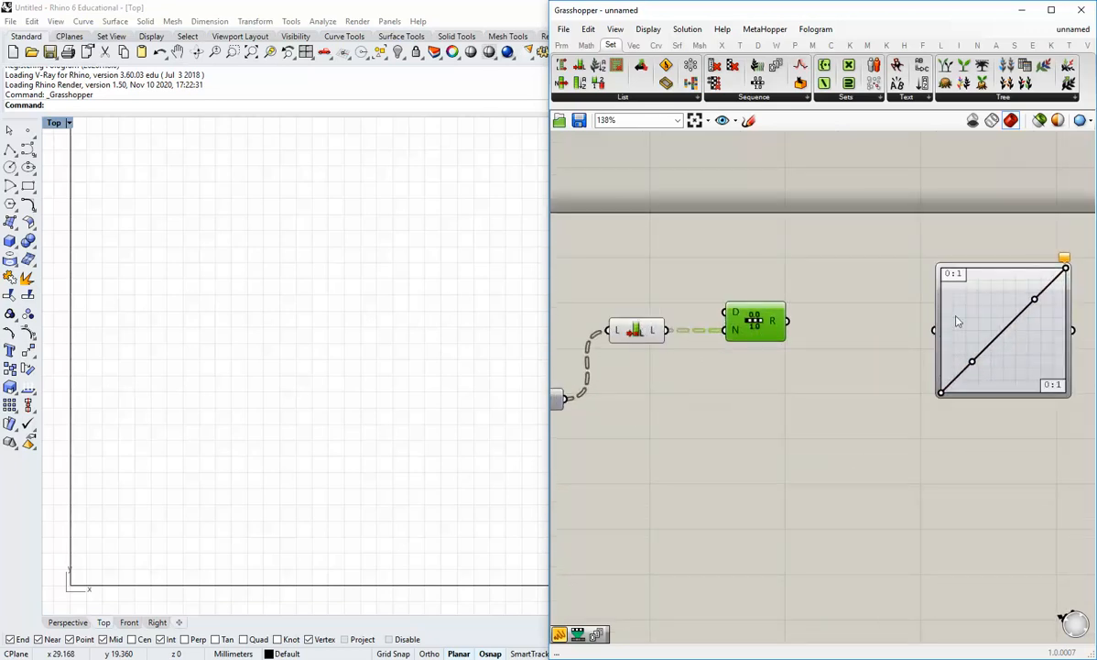
right_click_drag(1026, 424, 996, 424)
left_click_drag(987, 334, 995, 326)
left_click(781, 439)
scroll(732, 433, "down", 2)
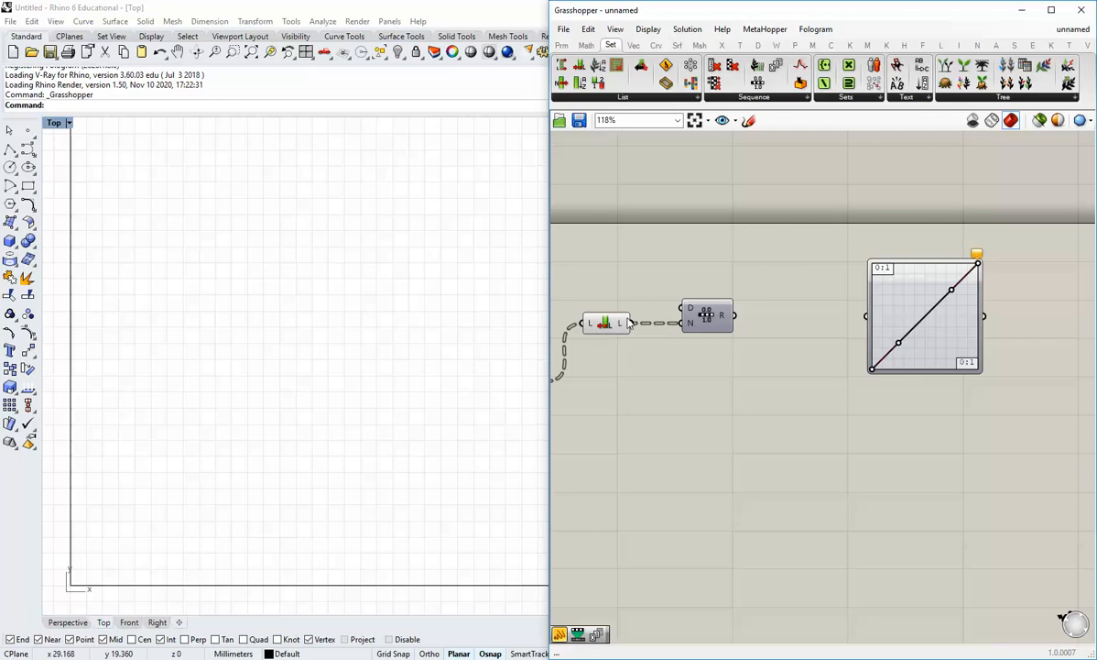
scroll(632, 325, "up", 2)
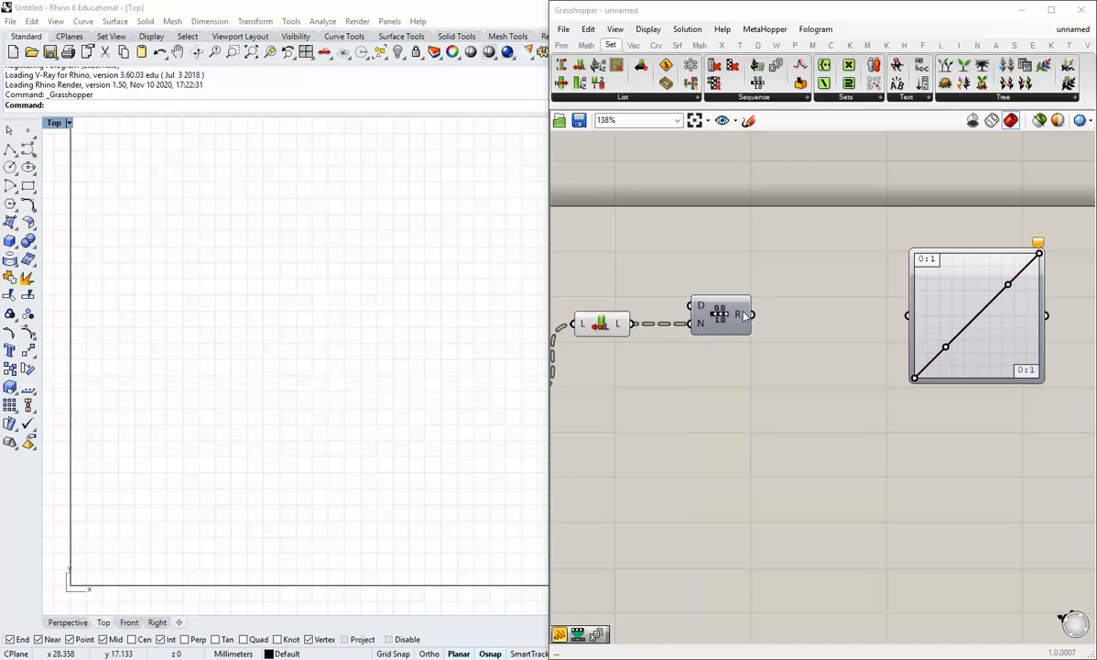
mouse_move(744, 314)
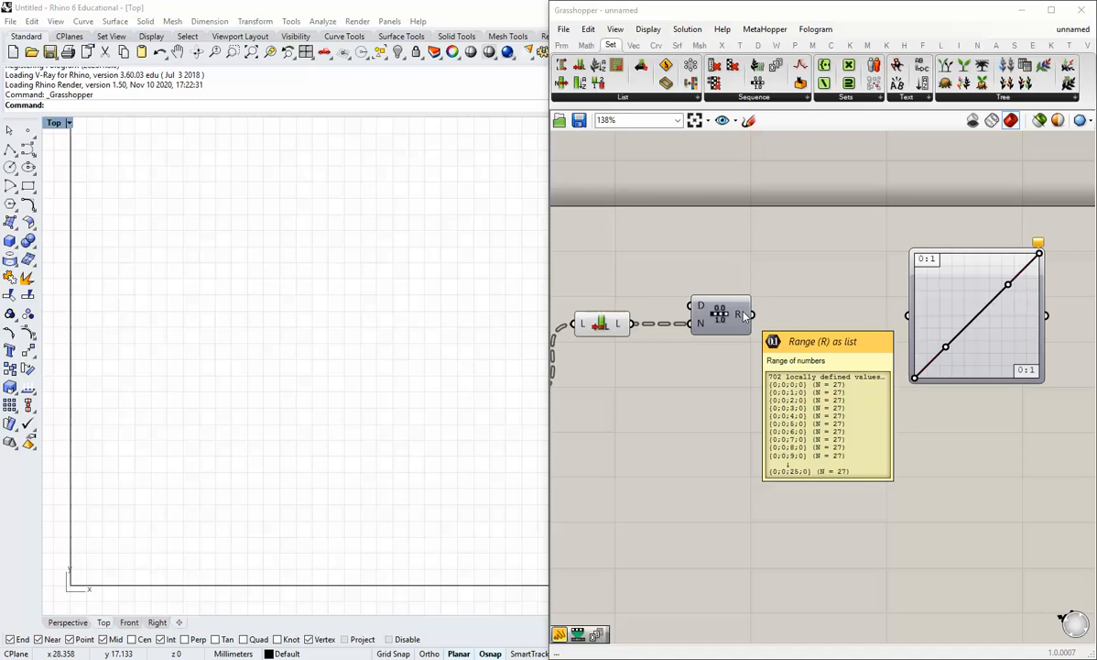
mouse_move(622, 328)
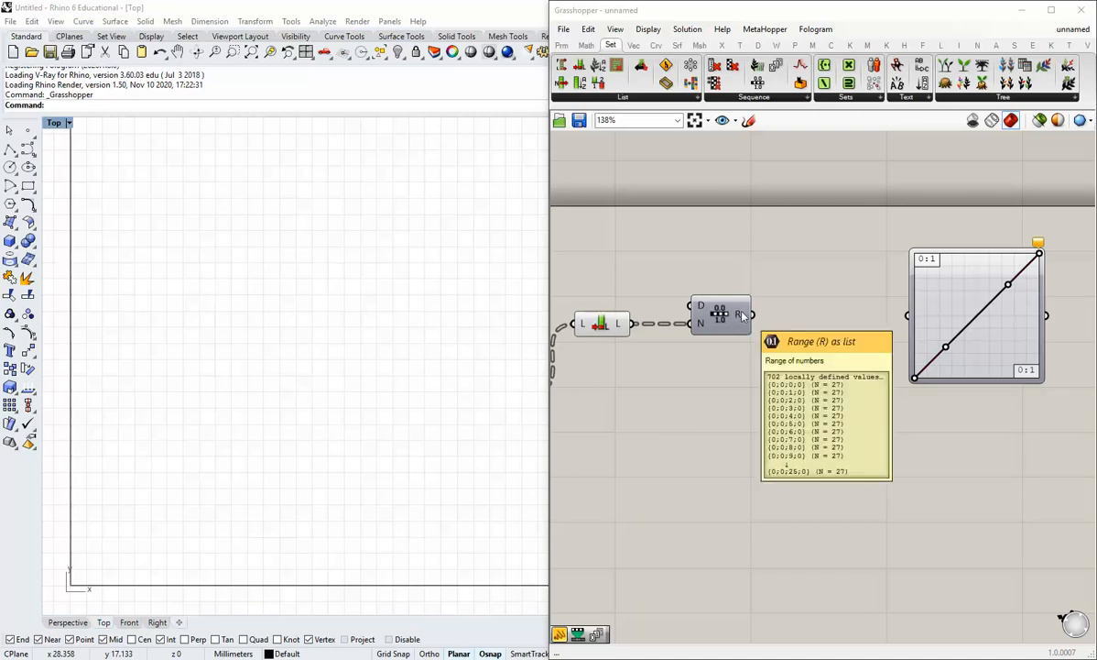
right_click_drag(649, 375, 711, 395)
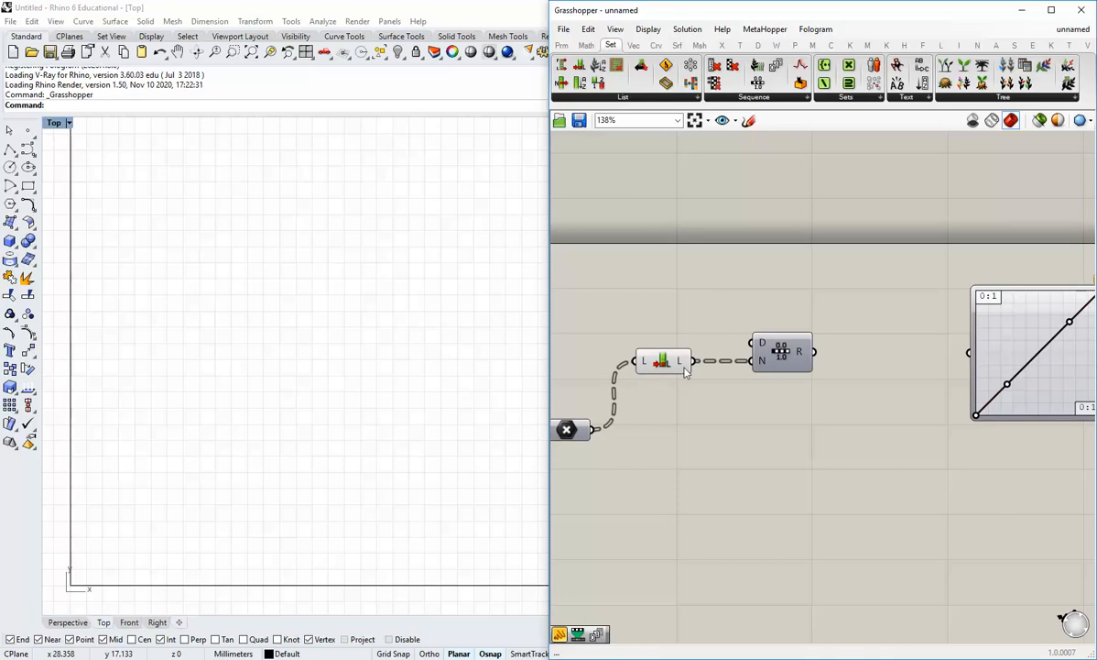
Apply the expression x-1 to Range's N input, giving 26 branches of 26 values
right_click(766, 367)
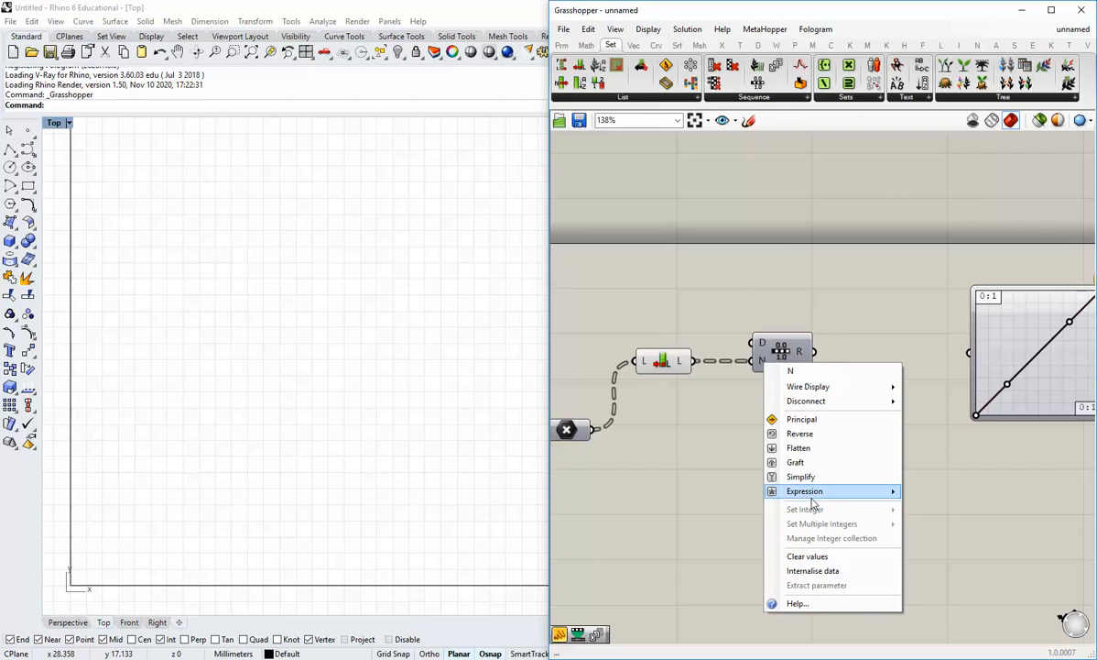
mouse_move(814, 497)
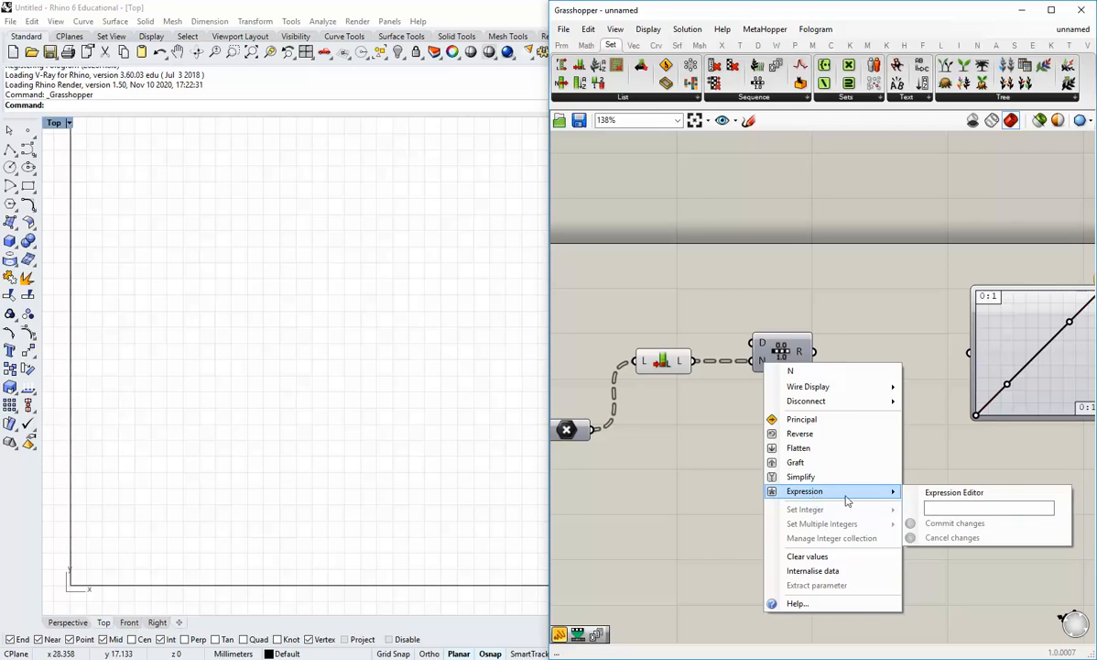
left_click(958, 506)
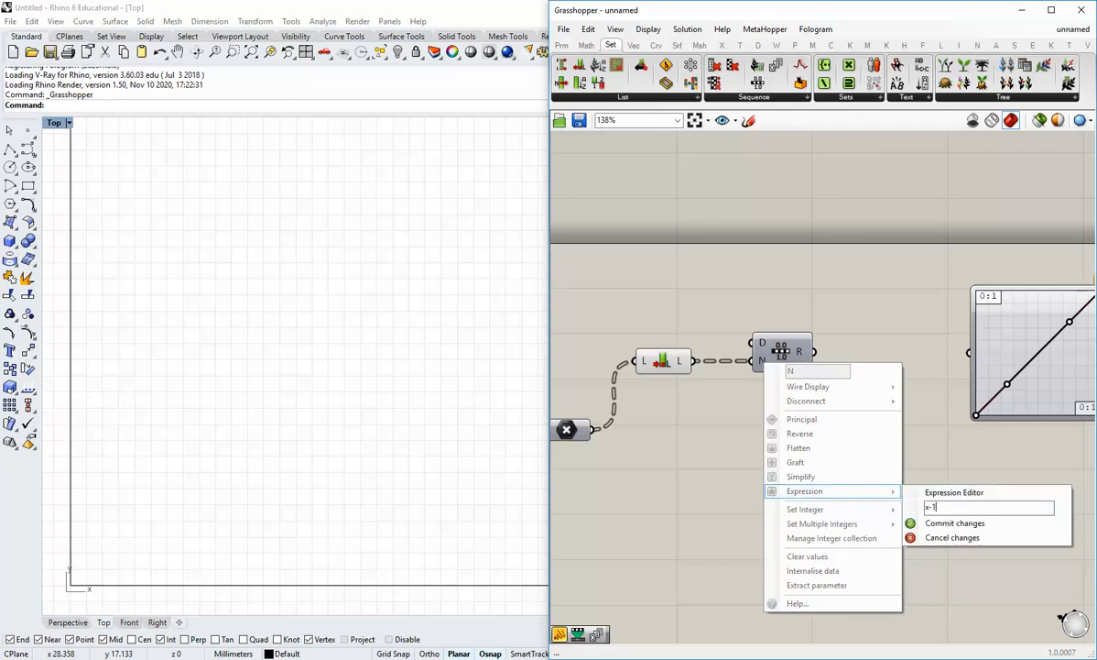
left_click(947, 530)
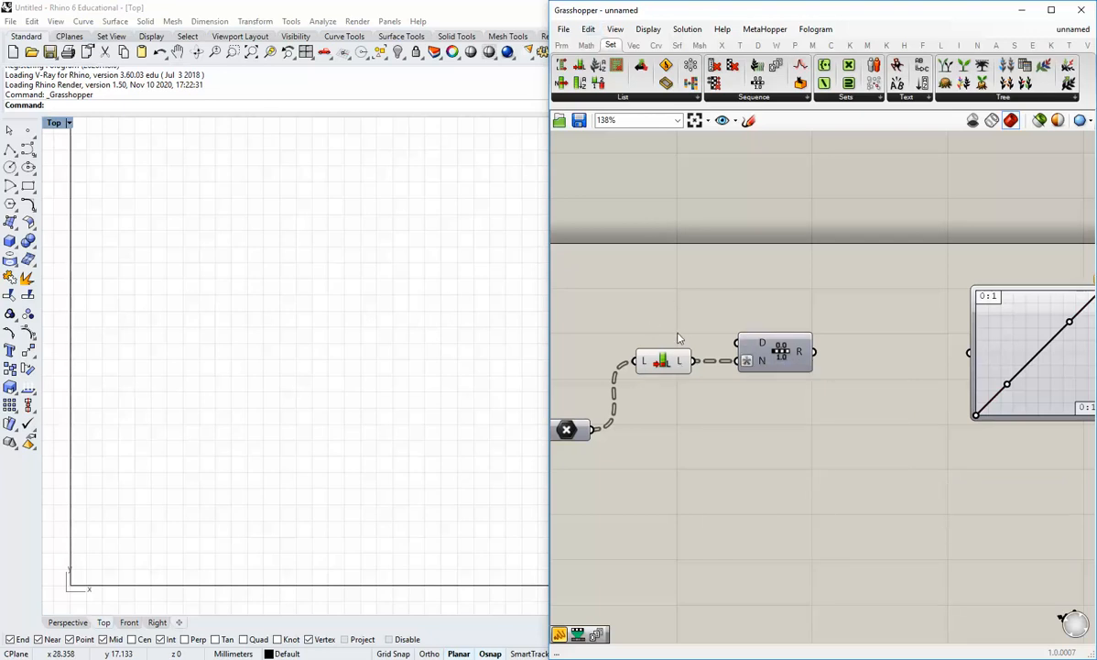
mouse_move(681, 364)
Wire the Range output into the Graph Mapper's input
mouse_move(802, 356)
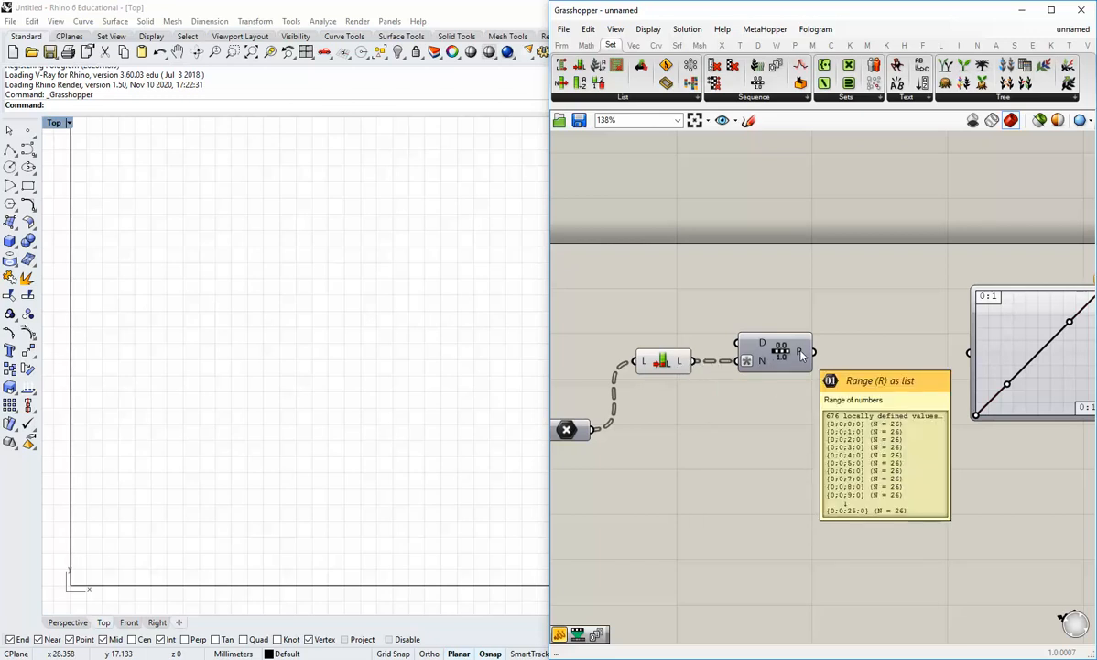
right_click_drag(853, 363, 815, 375)
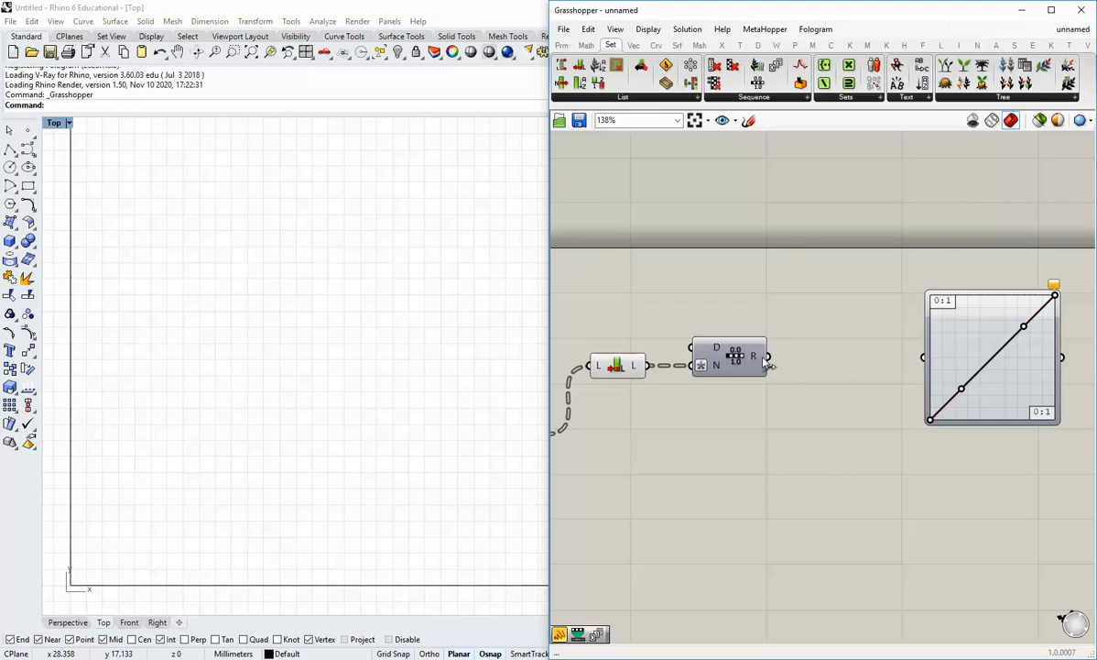
left_click_drag(768, 357, 865, 355)
scroll(789, 475, "down", 3)
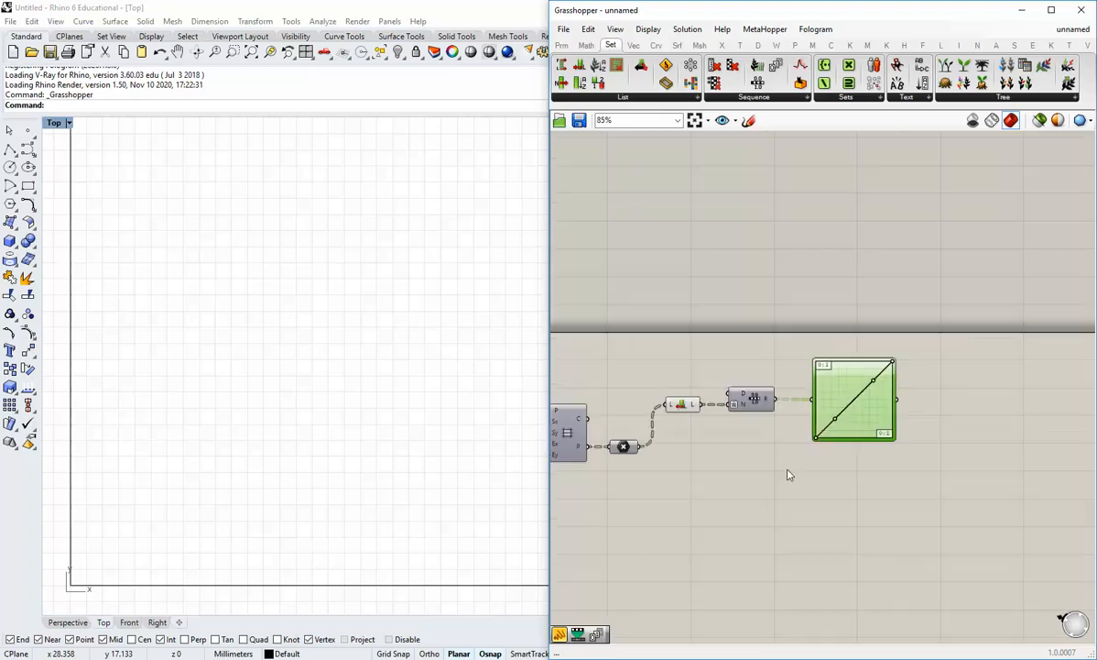
right_click_drag(790, 474, 772, 462)
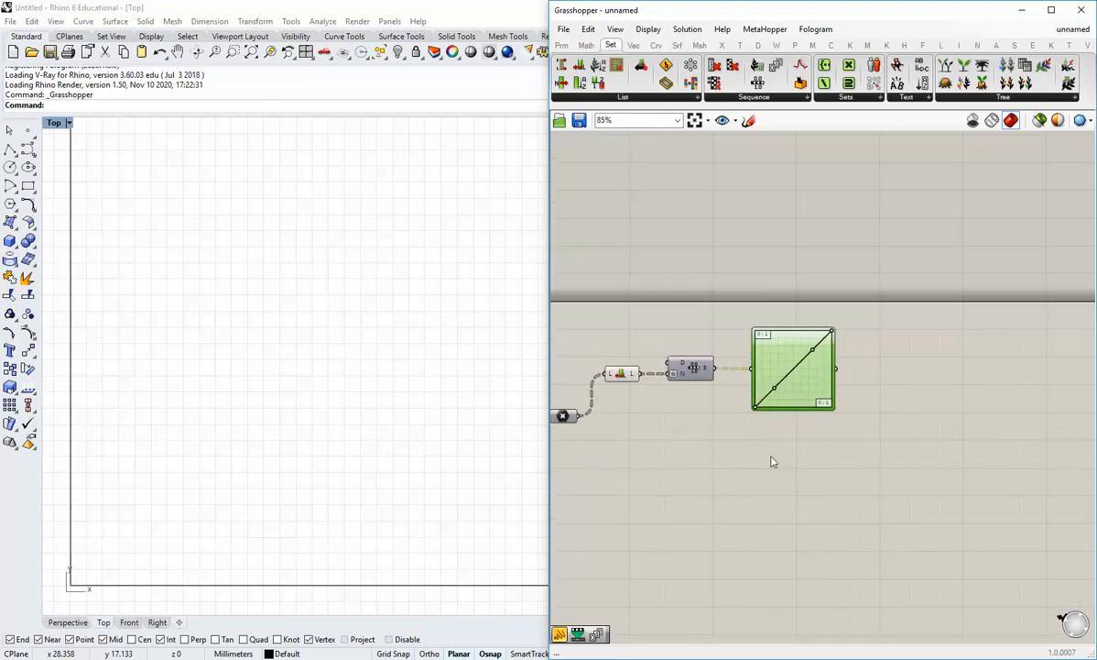
Add a values panel fed by the Graph Mapper output, then start bending the mapper's line
left_click(562, 46)
left_click(749, 83)
left_click(905, 370)
left_click_drag(836, 368, 967, 569)
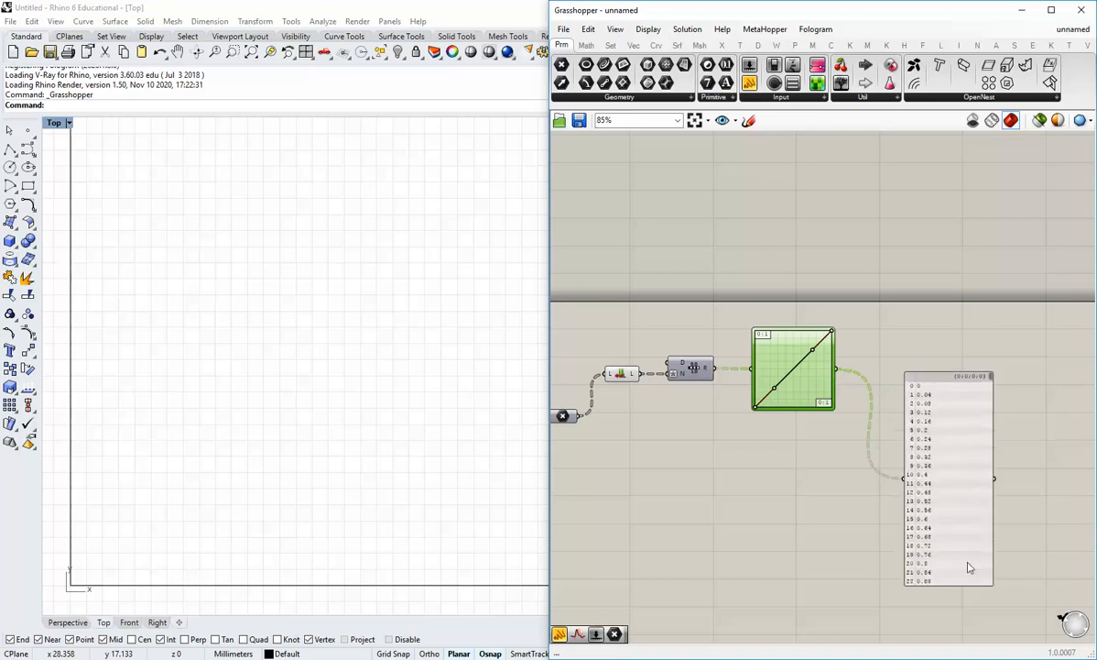
scroll(997, 479, "up", 2)
left_click_drag(997, 435, 883, 408)
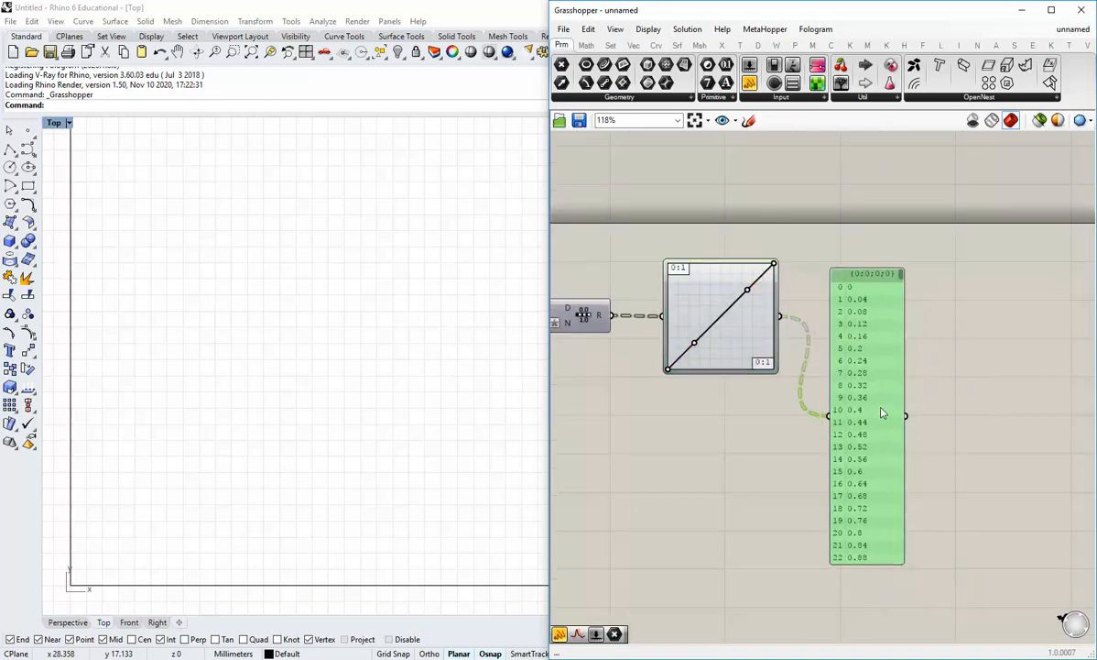
left_click(746, 420)
right_click_drag(743, 421, 725, 451)
scroll(698, 417, "up", 1)
left_click_drag(672, 364, 652, 308)
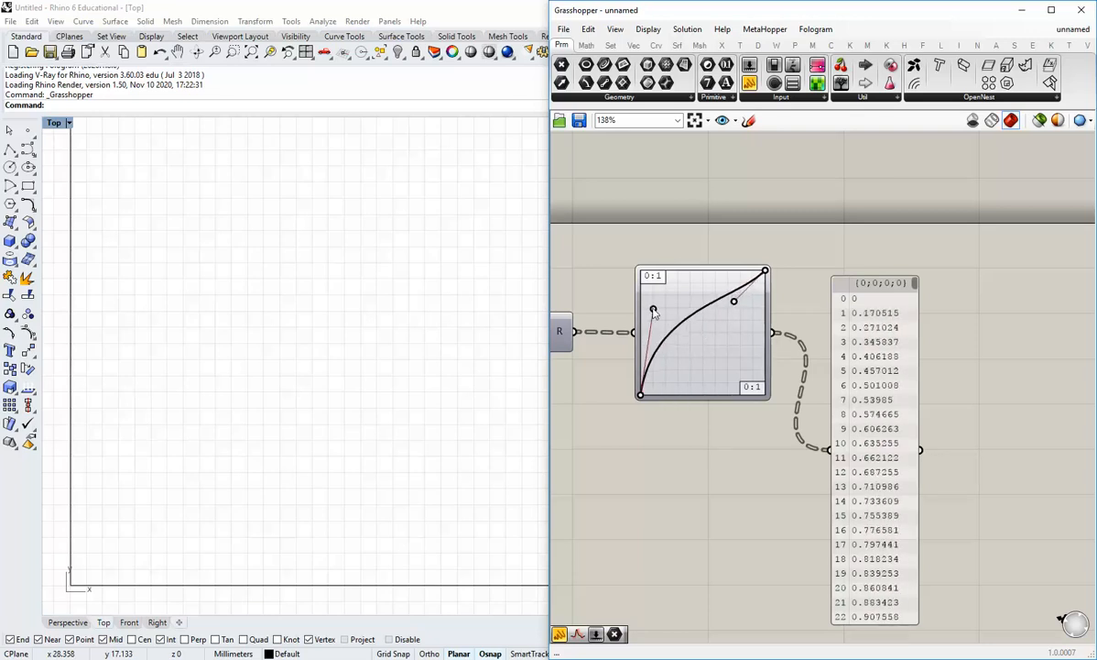
Drag the Graph Mapper's Bezier handles to form an S-shaped curve
left_click_drag(740, 305, 785, 324)
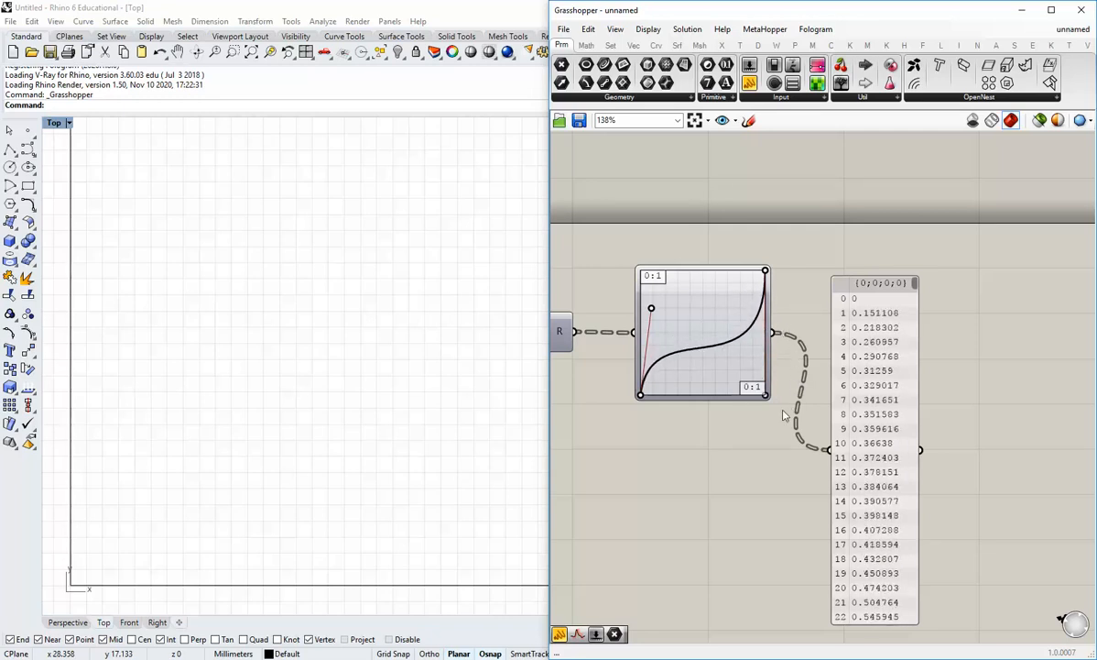
mouse_move(765, 365)
left_mouse_down()
mouse_move(688, 379)
mouse_move(766, 368)
mouse_move(758, 335)
mouse_move(686, 277)
mouse_move(650, 275)
mouse_move(676, 278)
mouse_move(765, 356)
left_mouse_up()
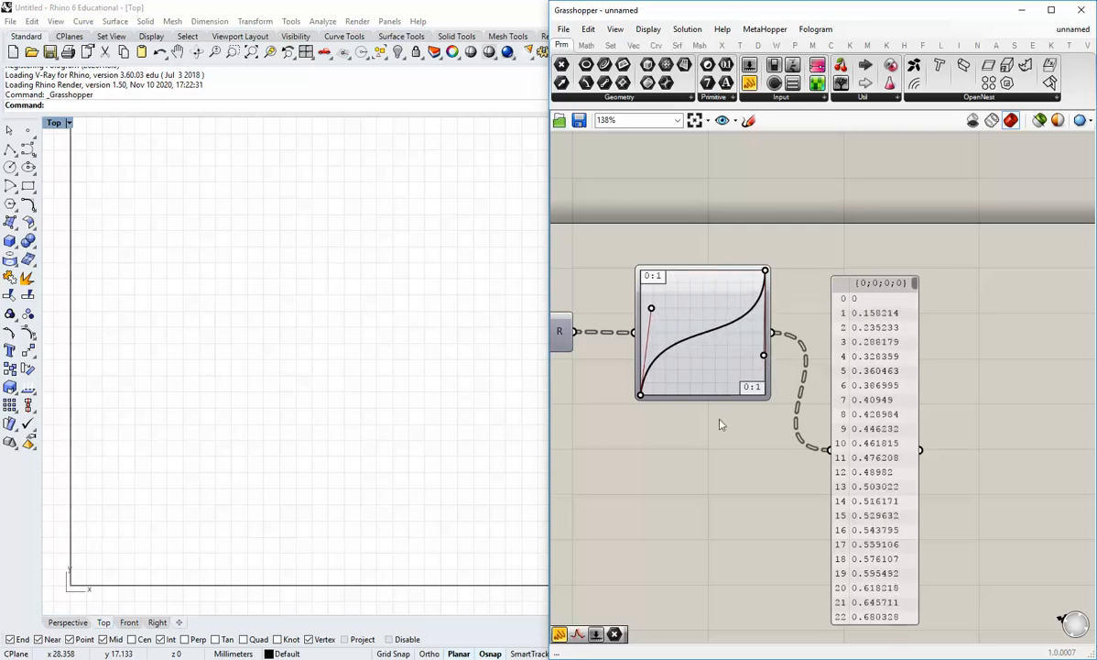
right_click_drag(720, 422, 826, 424)
right_click_drag(836, 467, 765, 472)
mouse_move(799, 364)
left_mouse_down()
mouse_move(736, 364)
mouse_move(779, 381)
mouse_move(758, 355)
mouse_move(791, 376)
mouse_move(774, 379)
mouse_move(800, 367)
left_mouse_up()
Move the values panel up above the Graph Mapper and recentre the canvas
scroll(811, 473, "down", 4)
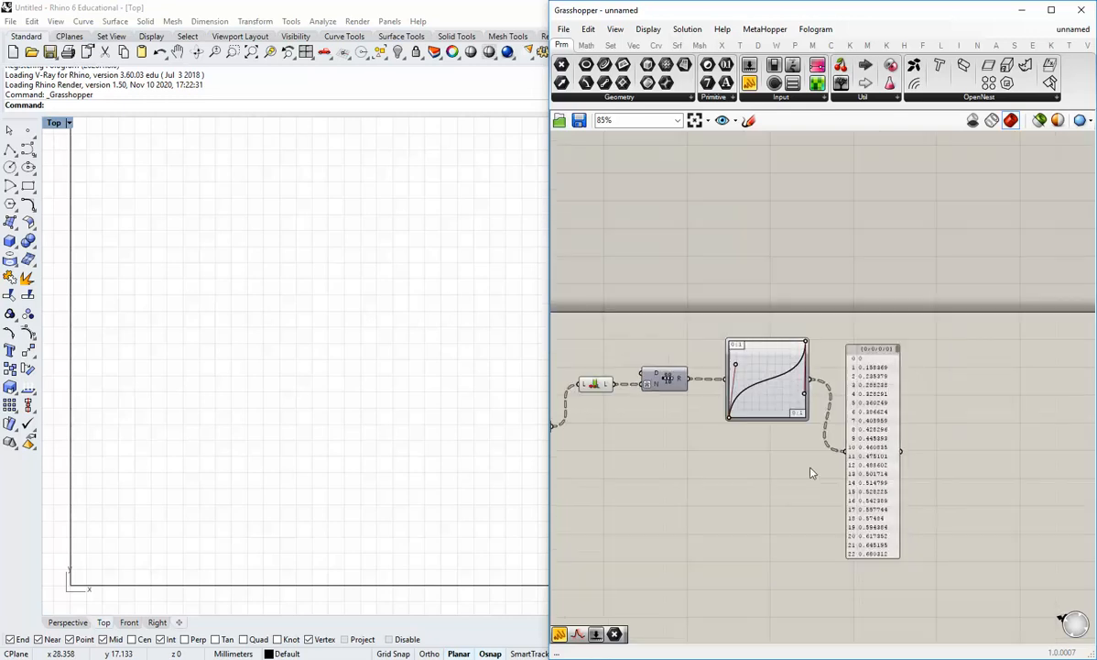
left_click_drag(839, 465, 817, 251)
left_click(818, 386)
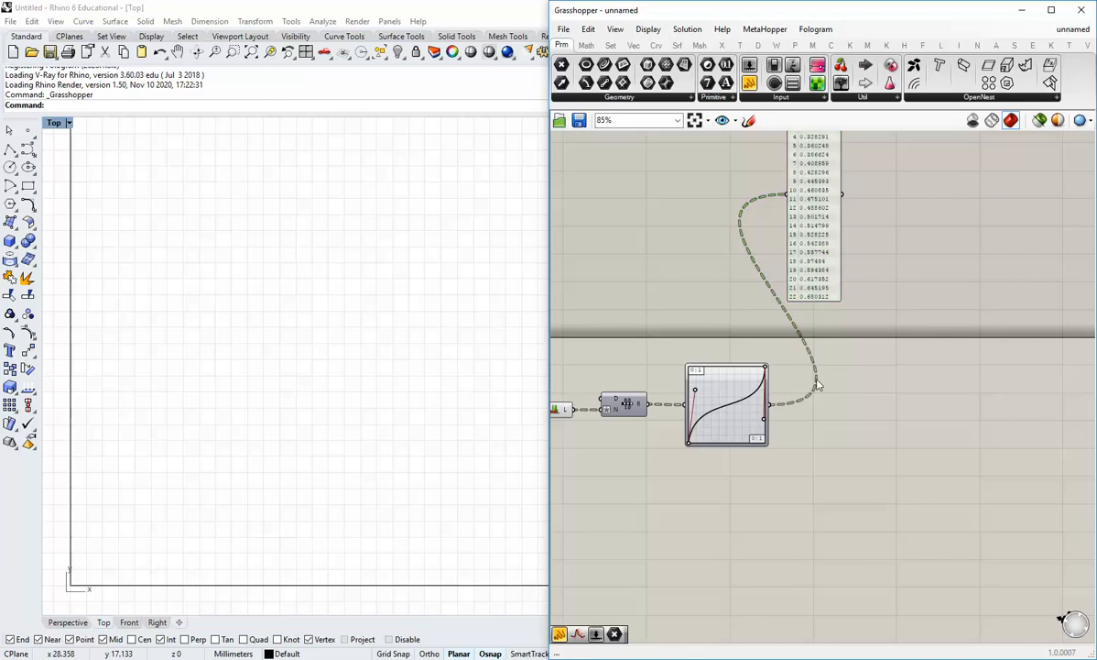
right_click_drag(735, 447, 785, 428)
scroll(776, 464, "up", 1)
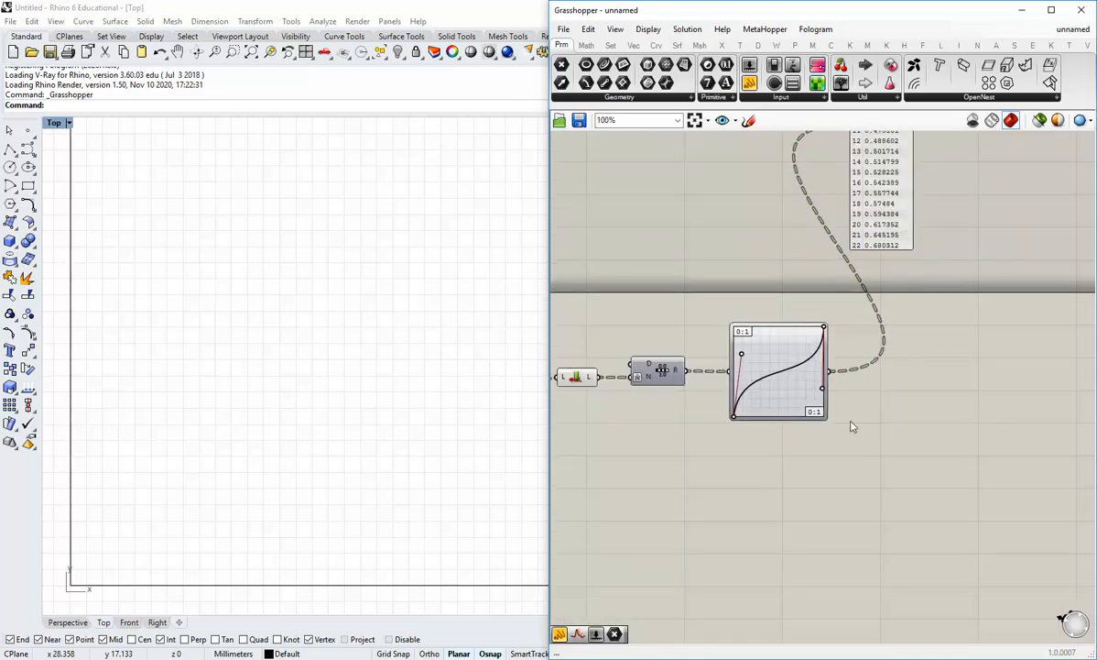
right_click_drag(852, 426, 822, 438)
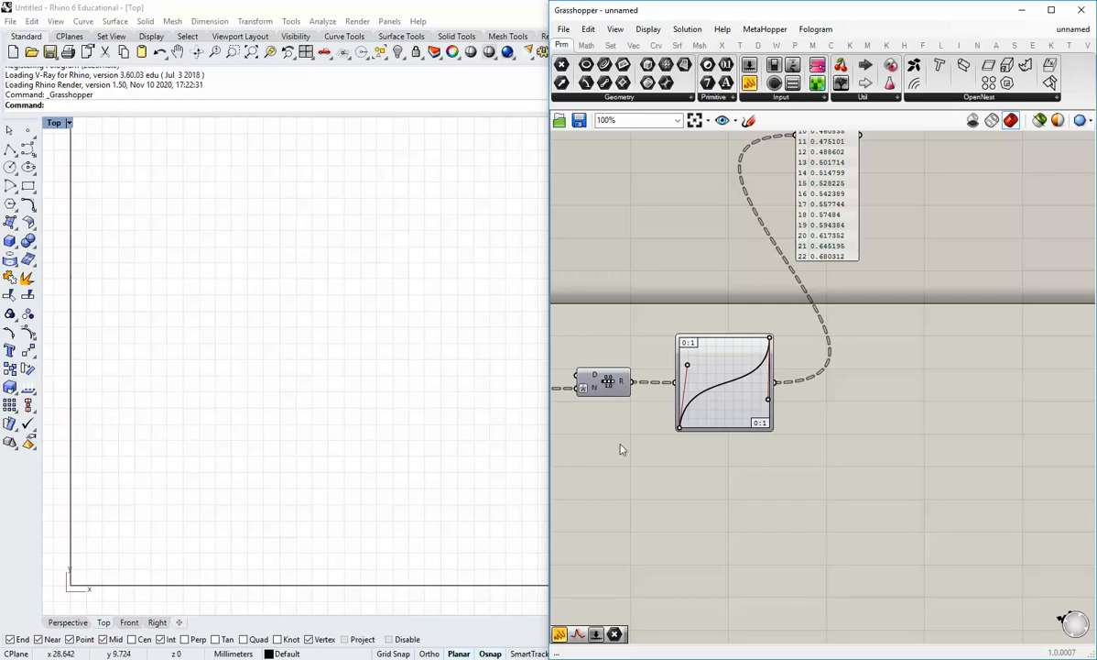
right_click_drag(842, 440, 794, 441)
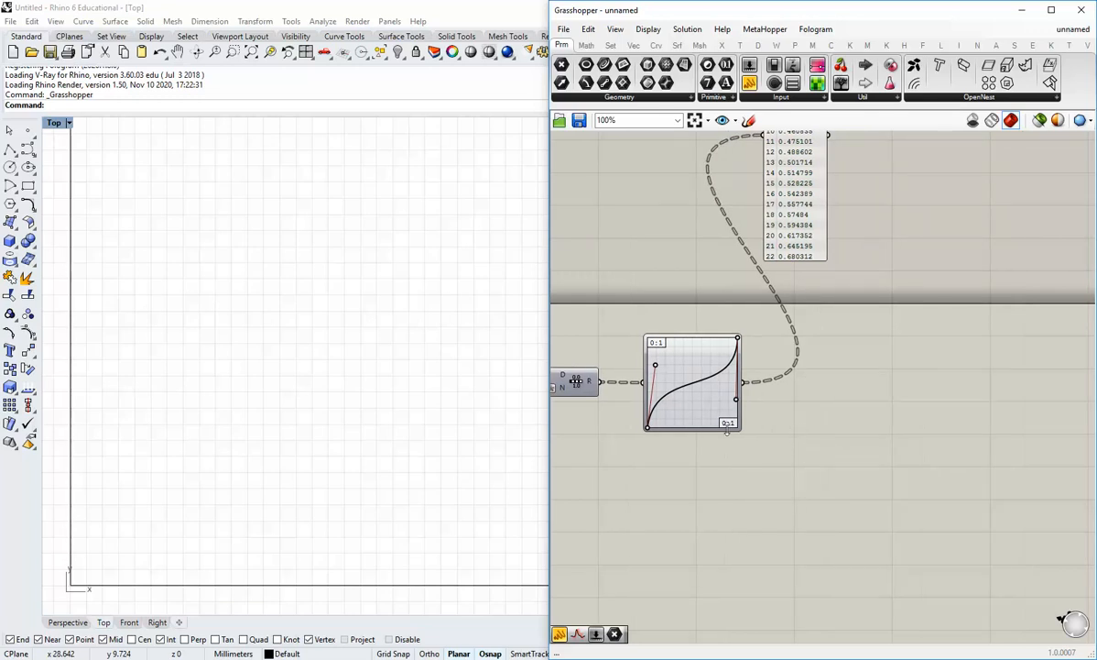
Add a Remap Numbers component from Math > Domain below the Graph Mapper
right_click_drag(644, 476, 712, 475)
right_click_drag(787, 435, 715, 446)
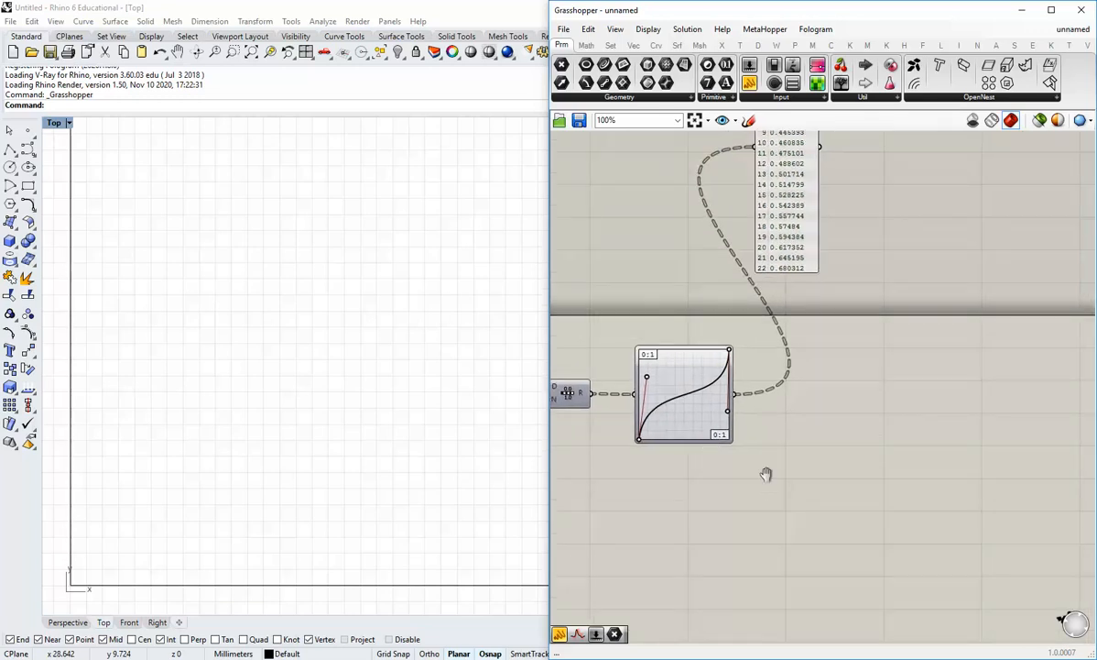
right_click_drag(766, 473, 763, 436)
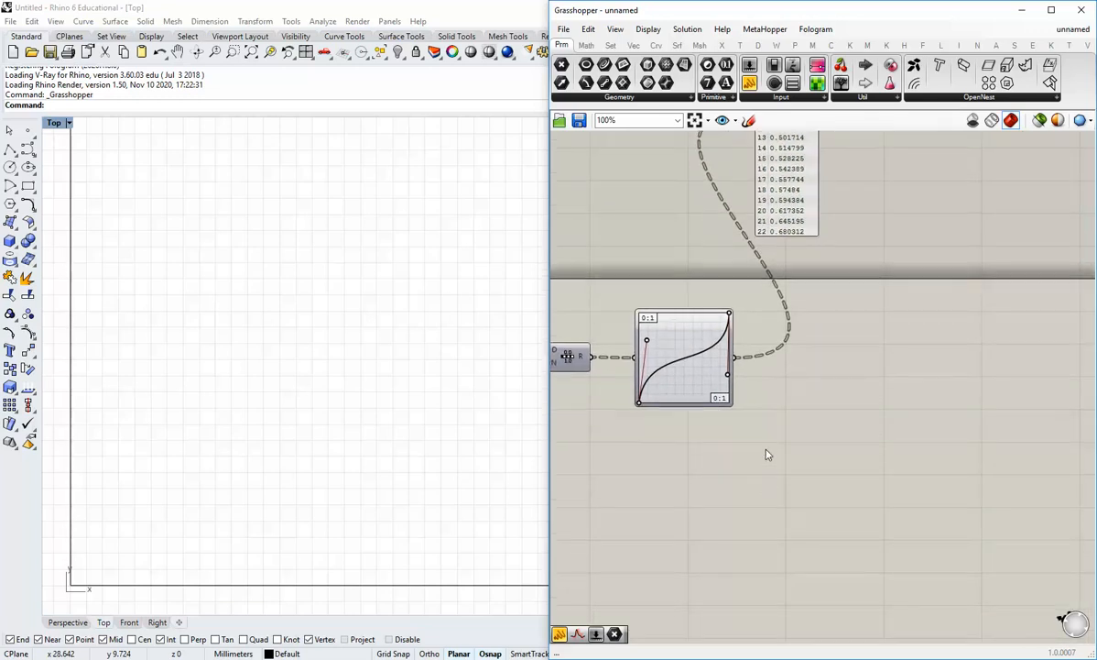
left_click(609, 46)
left_click(586, 46)
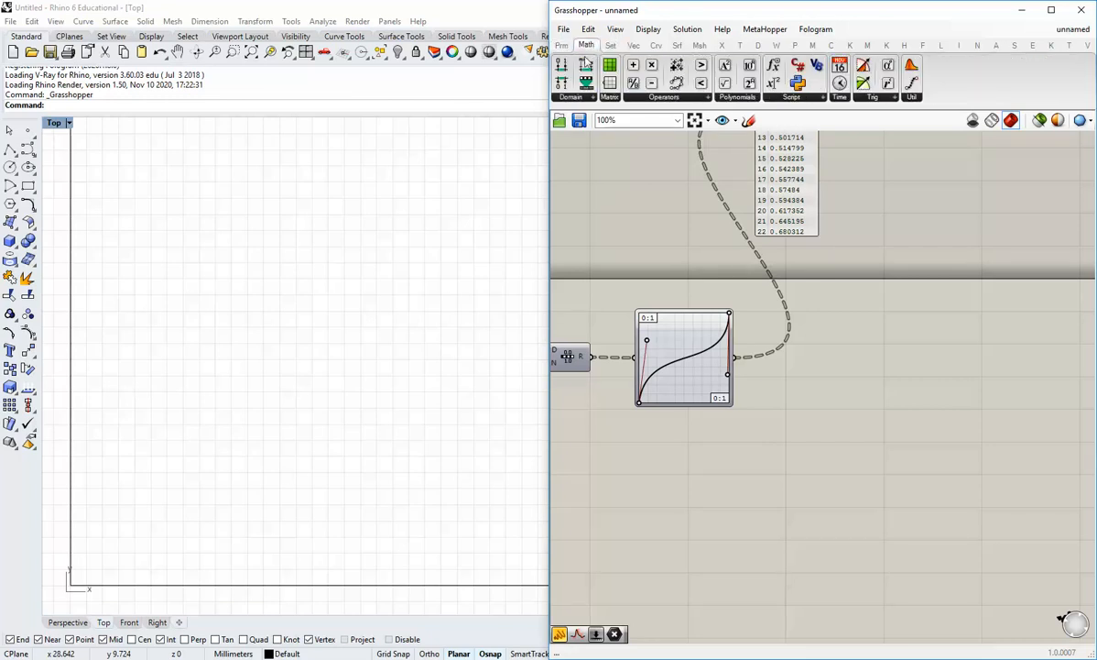
left_click(580, 96)
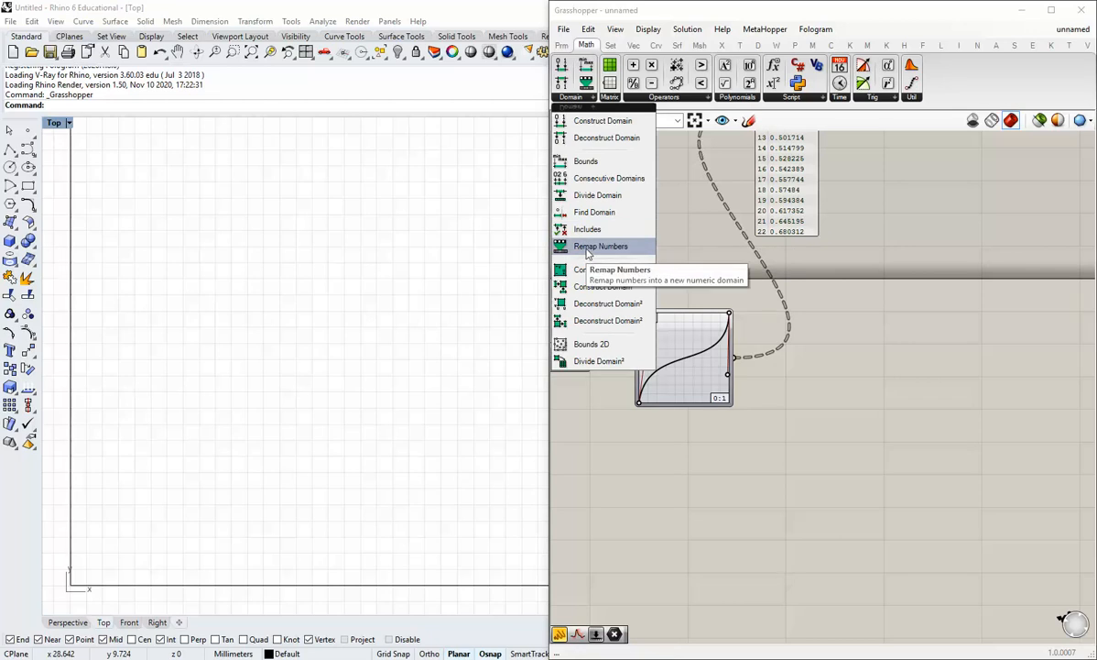
left_click_drag(588, 253, 887, 451)
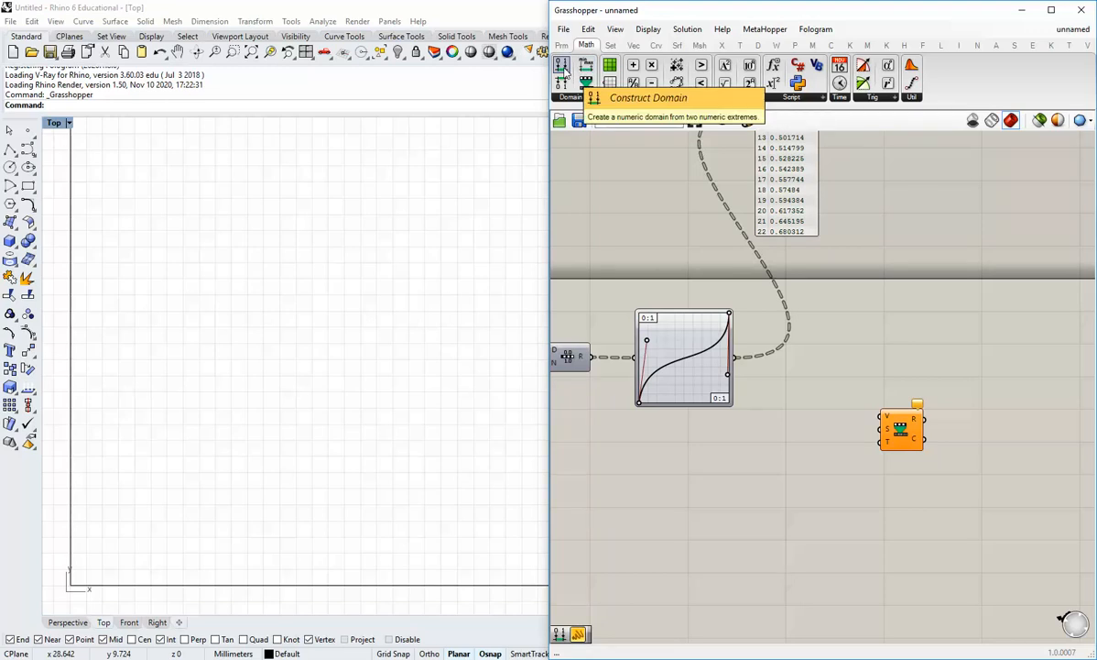
Place a Construct Domain component beside the Remap Numbers component
left_click_drag(562, 72, 811, 439)
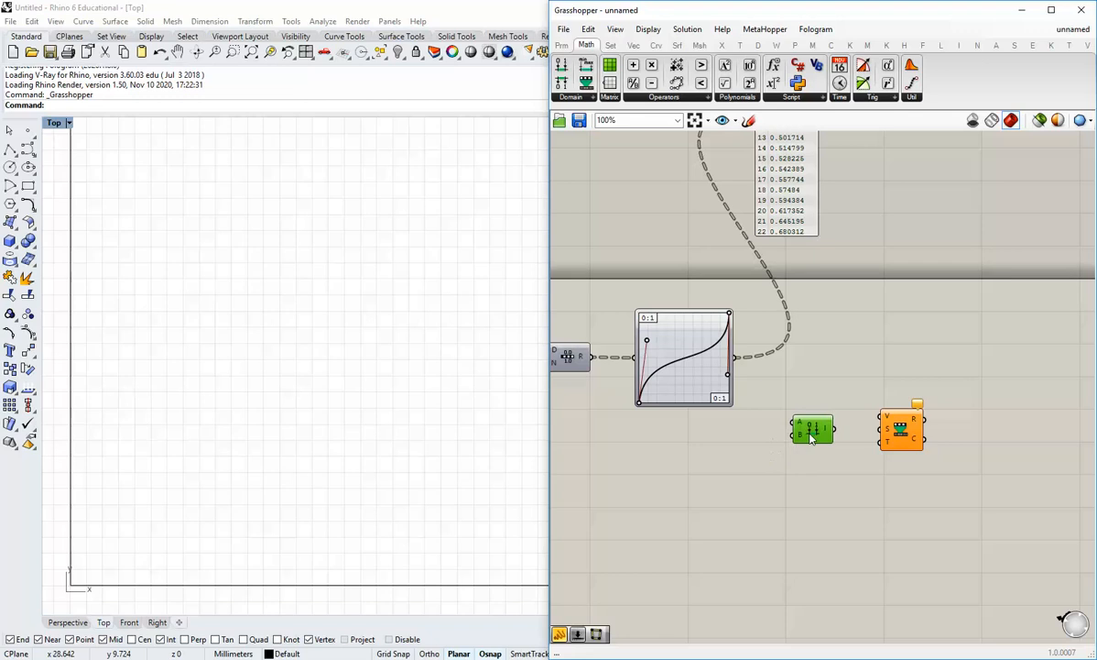
scroll(828, 446, "up", 1)
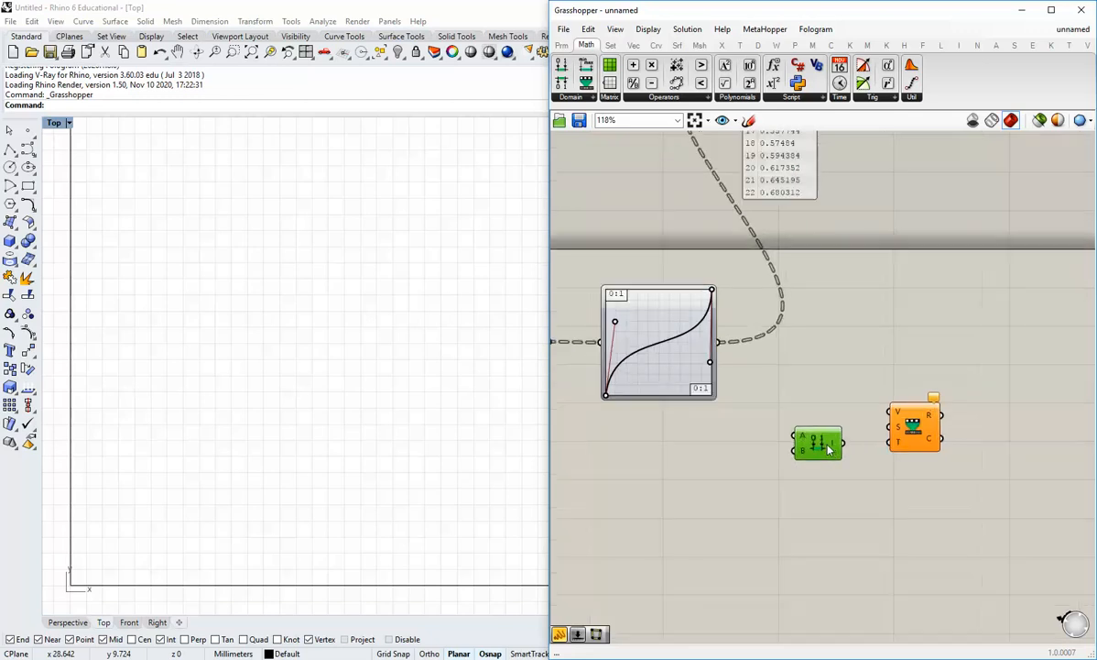
left_click_drag(824, 450, 827, 446)
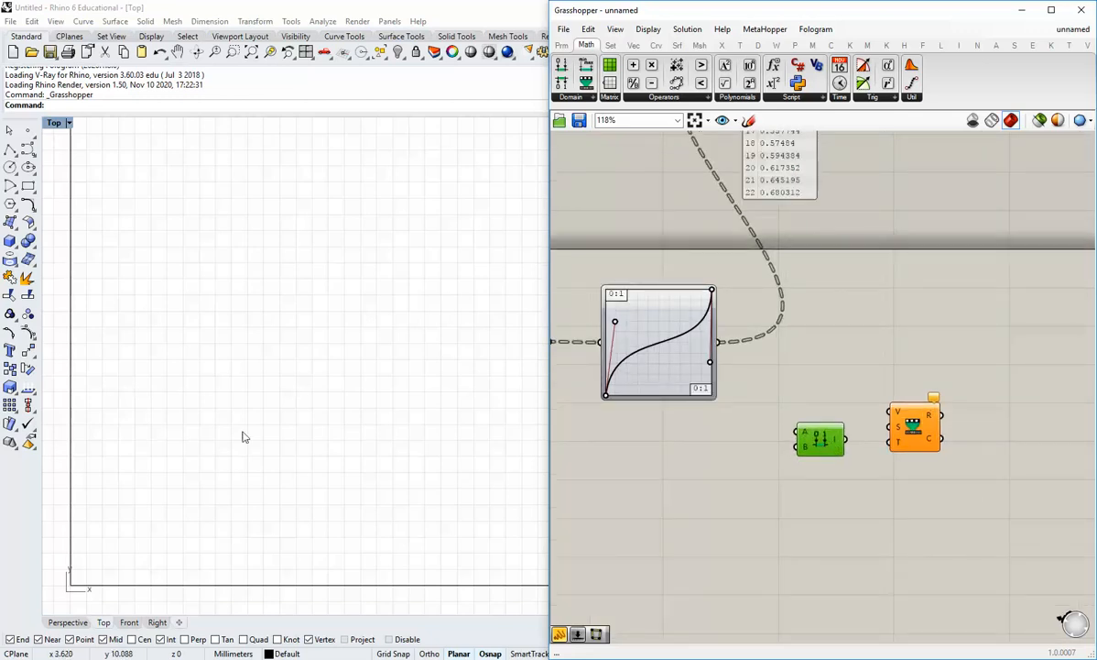
scroll(778, 435, "up", 1)
left_click(563, 46)
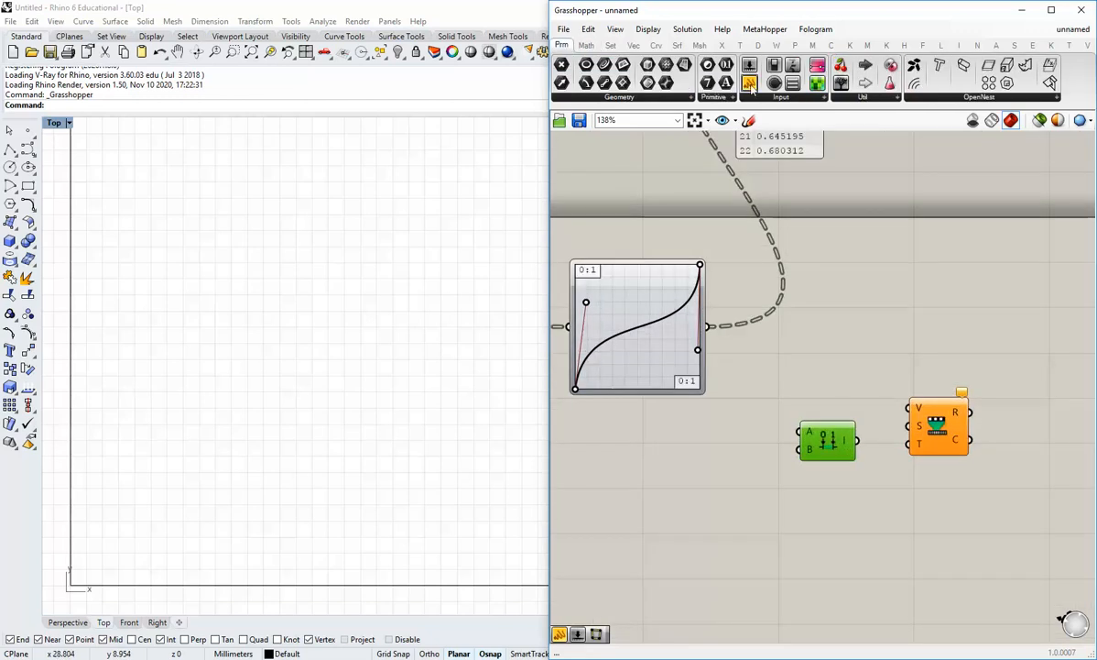
Add a panel with value 1 wired into Construct Domain's A input
left_click_drag(749, 83, 695, 460)
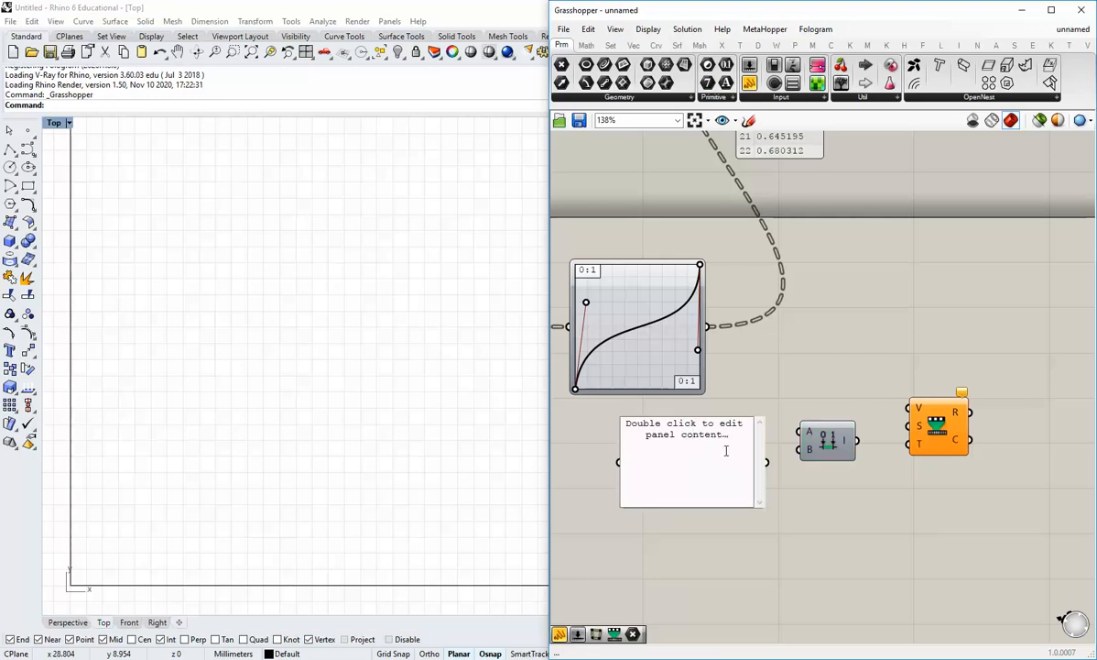
key("ctrl+a")
type("1")
left_click(790, 474)
left_click_drag(768, 462, 800, 432)
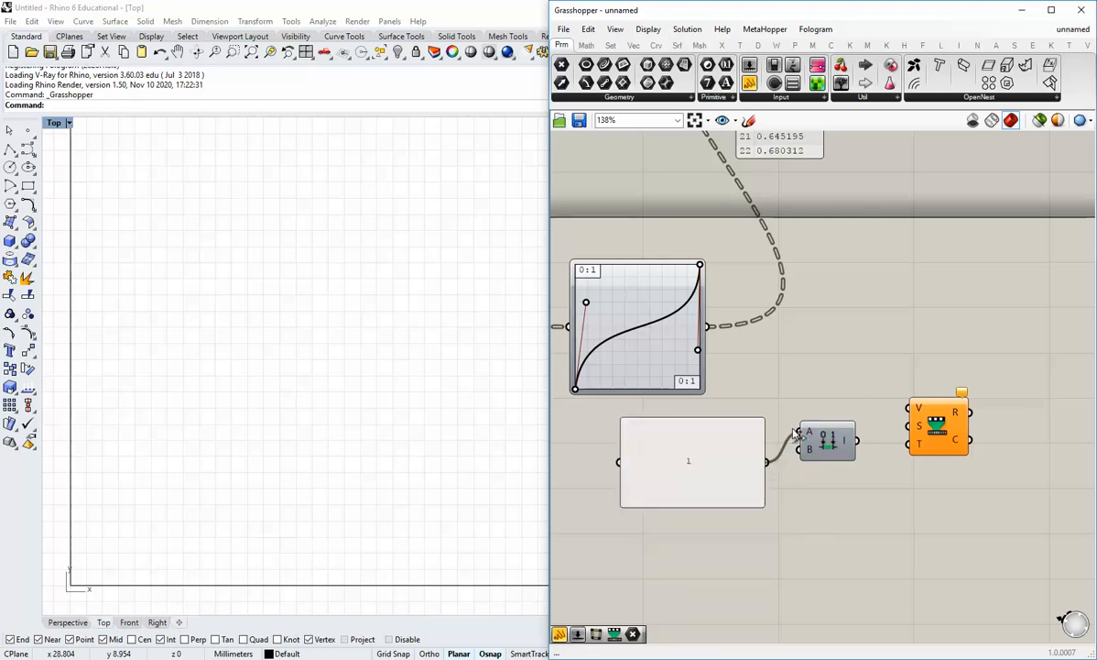
left_click_drag(760, 500, 754, 472)
Duplicate it as a 10 panel feeding B, and wire the domain into Remap's target
key("ctrl+c")
key("ctrl+v")
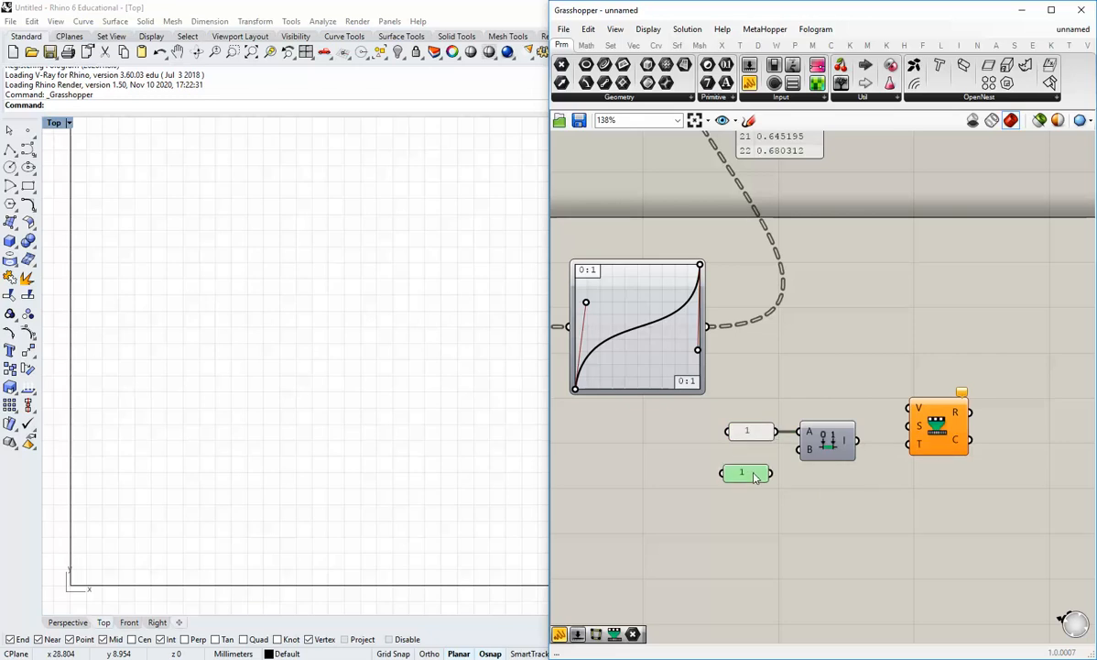
double_click(754, 471)
type("10")
left_click(788, 575)
left_click_drag(756, 478, 760, 453)
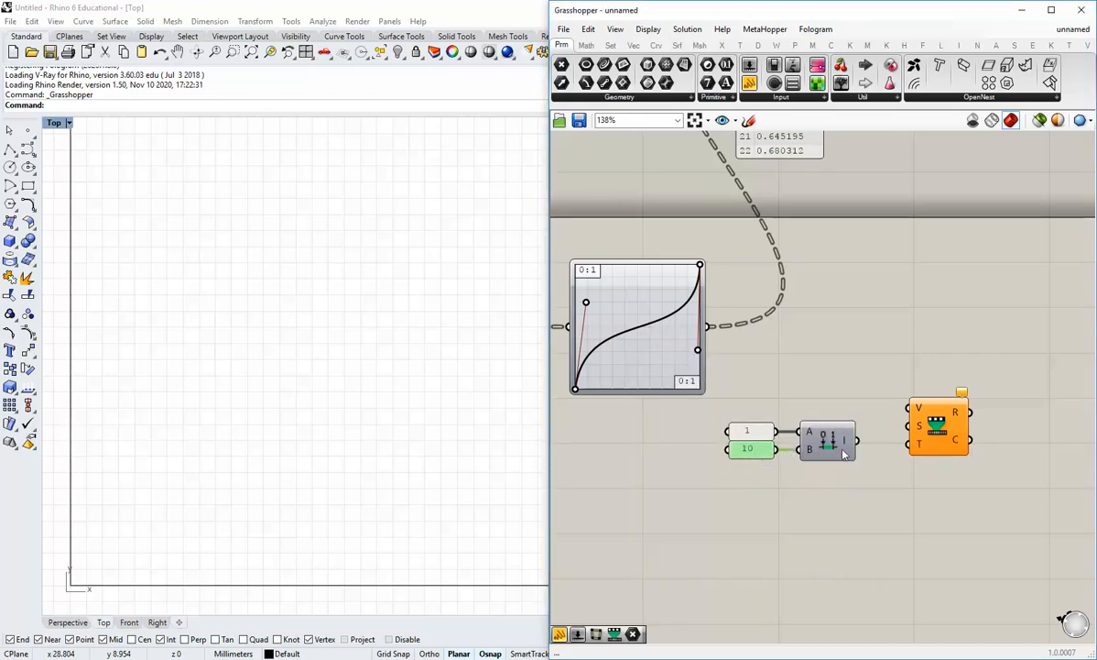
left_click_drag(857, 441, 946, 432)
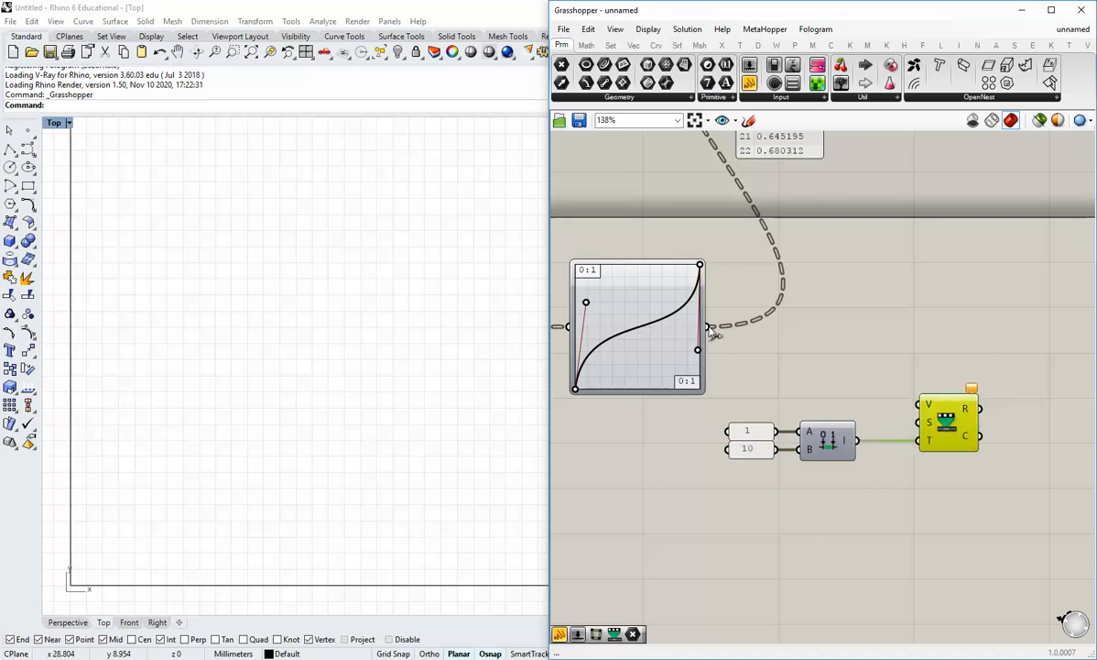
left_click_drag(709, 326, 942, 418)
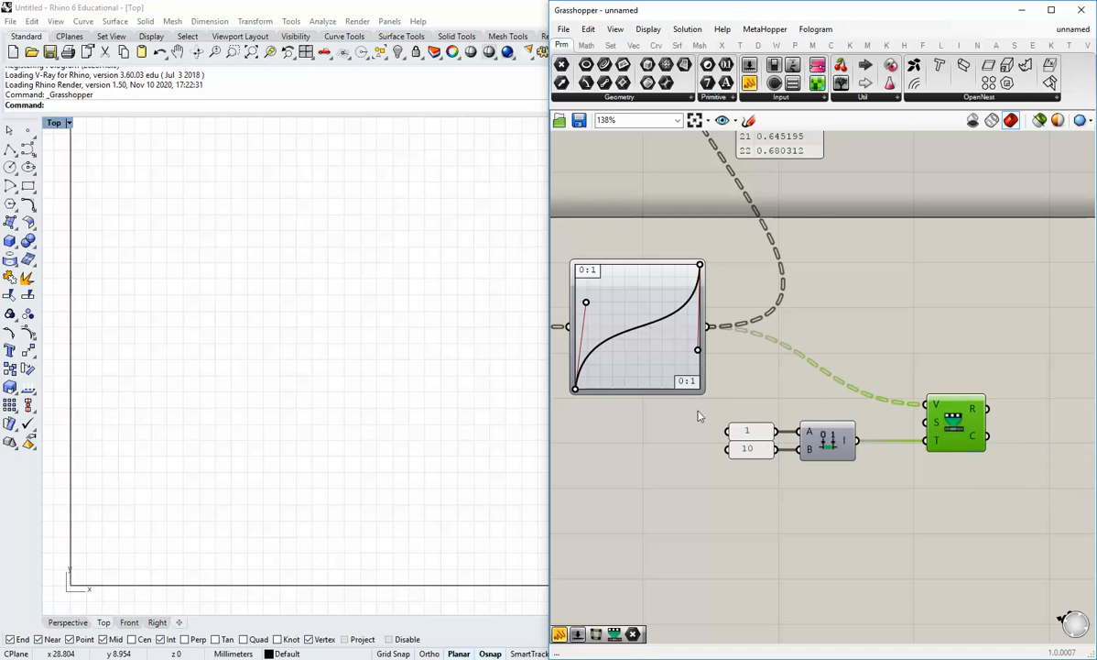
left_click(932, 495)
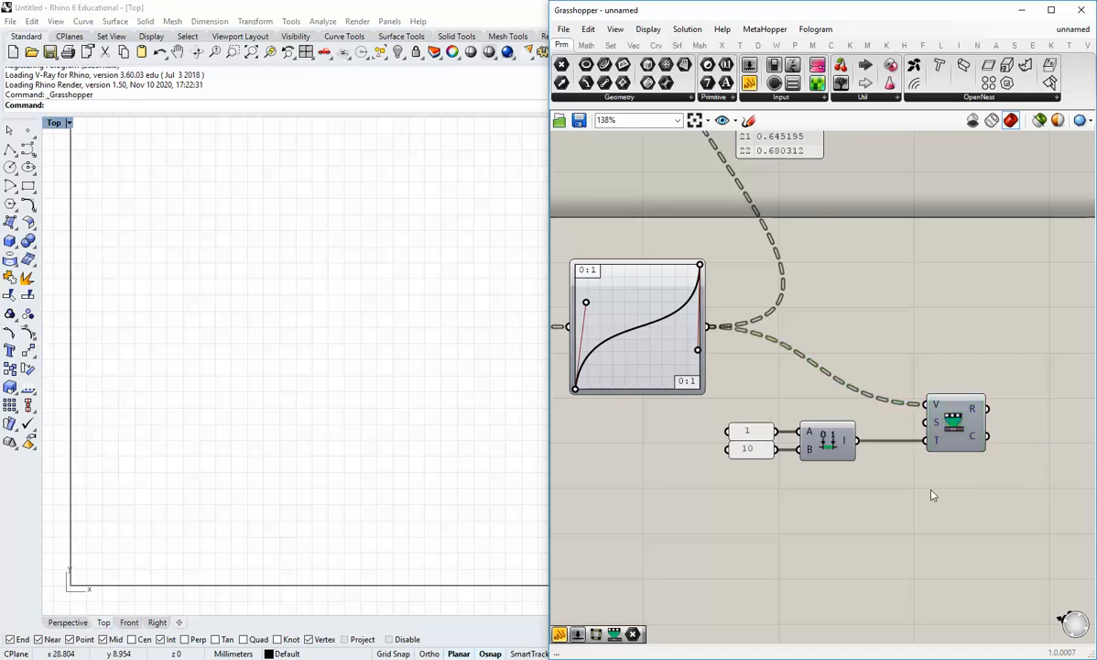
right_click_drag(922, 476, 874, 492)
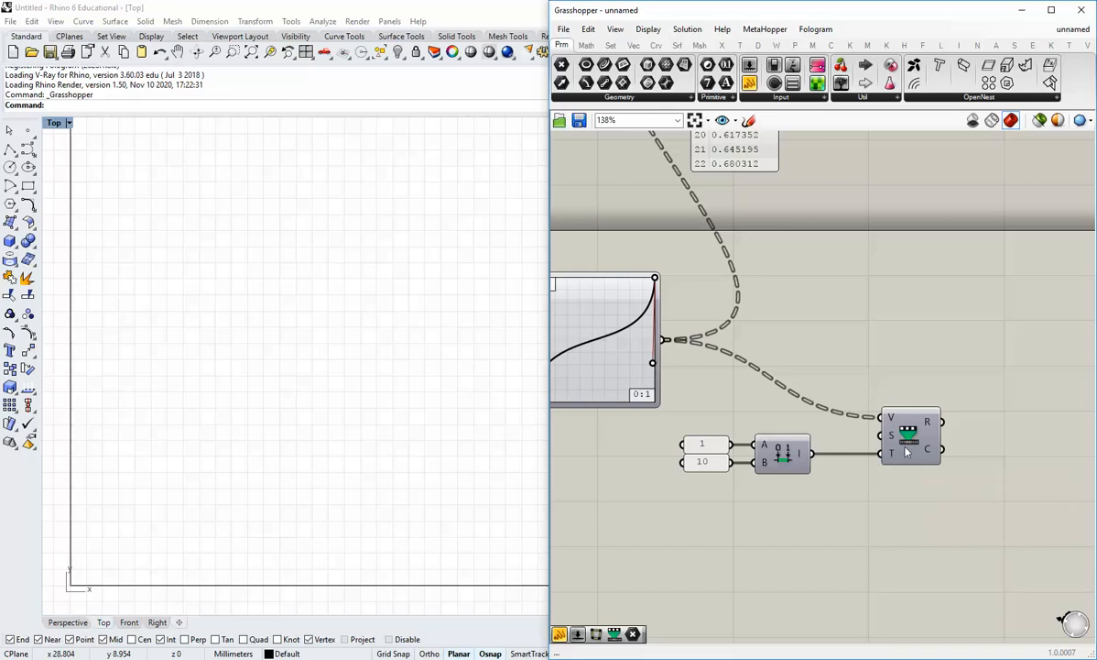
left_click_drag(909, 449, 891, 449)
left_click(871, 483)
right_click_drag(871, 489, 790, 506)
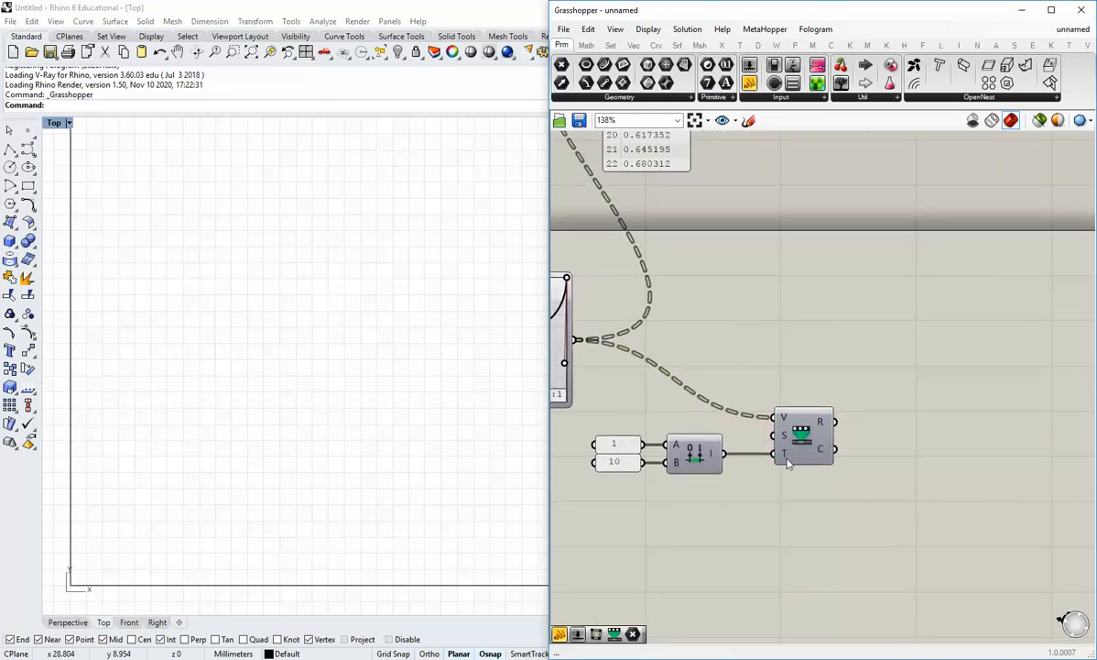
mouse_move(785, 456)
scroll(907, 401, "down", 2)
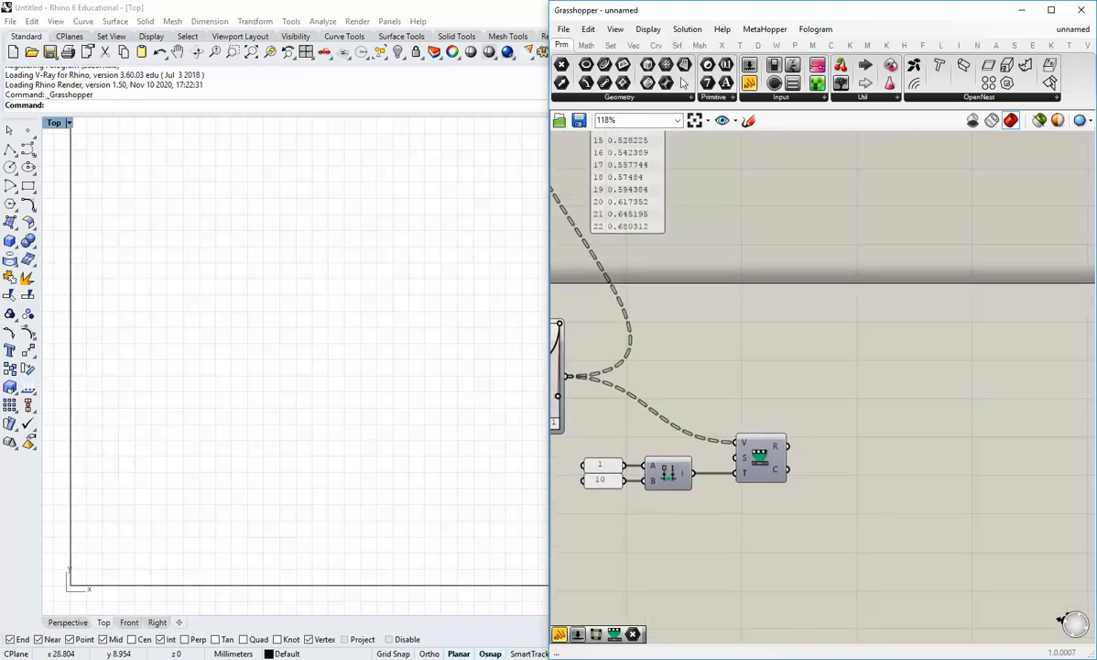
Place a Move component from Transform > Euclidean and shift the remap components lower
left_click(739, 45)
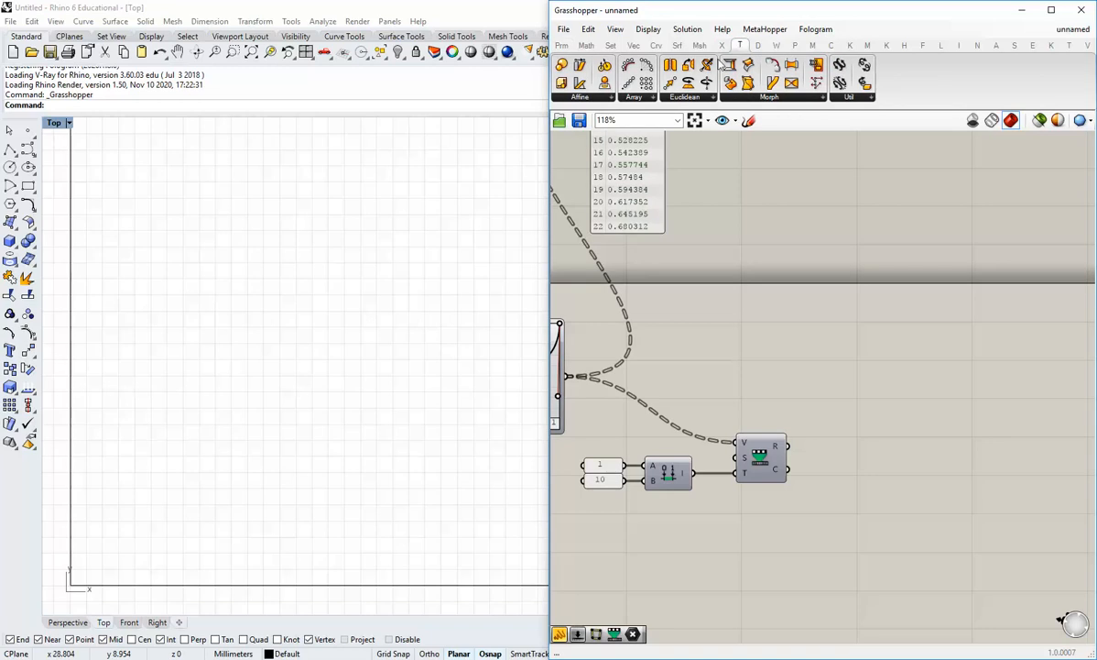
left_click(695, 99)
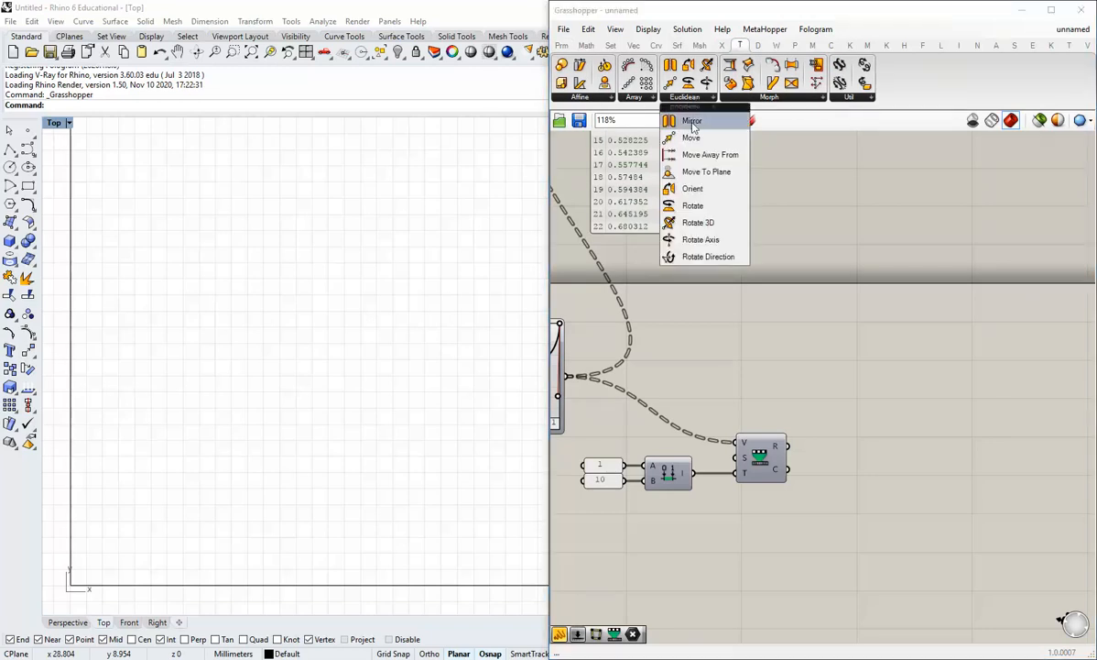
left_click_drag(651, 137, 841, 363)
scroll(928, 435, "down", 8)
scroll(952, 435, "up", 2)
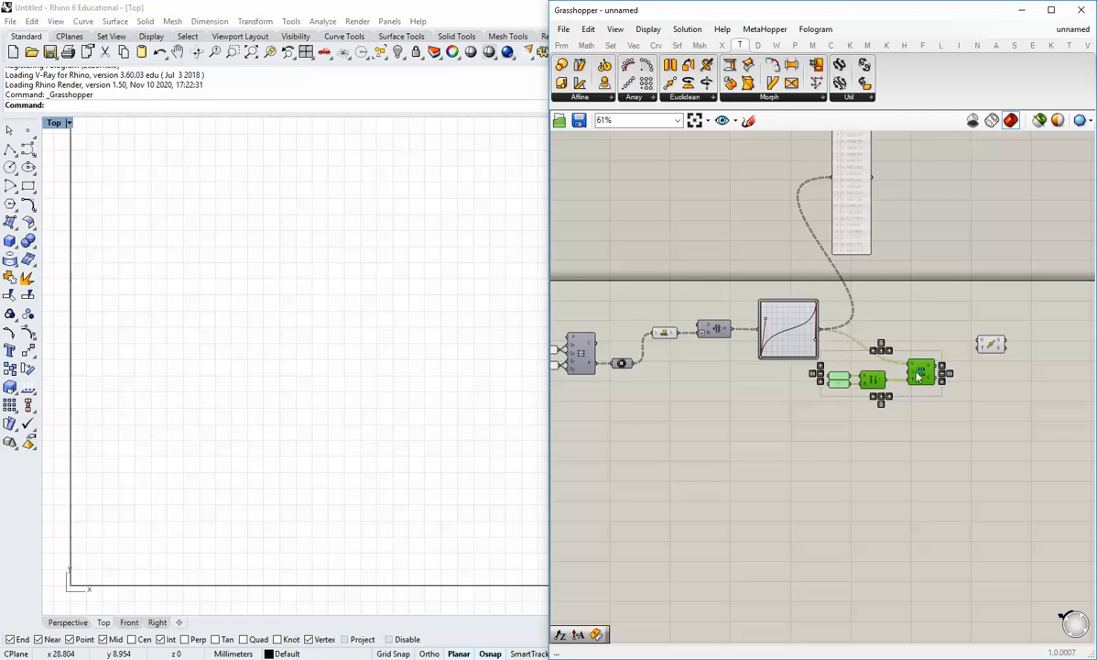
left_click_drag(919, 373, 926, 445)
left_click(958, 399)
left_click_drag(989, 342, 967, 379)
left_click(731, 382)
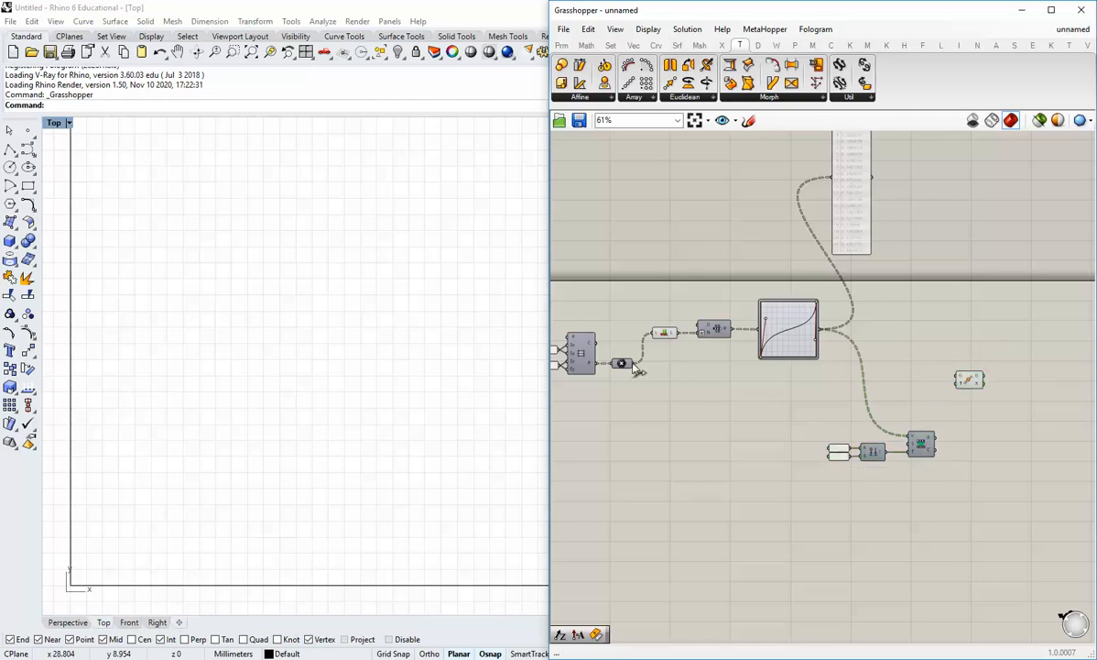
Wire the grid points into Move's geometry input and tidy the remap and Move layout
left_click_drag(635, 366, 960, 377)
left_click_drag(972, 387, 977, 373)
left_click(962, 406)
scroll(931, 404, "up", 4)
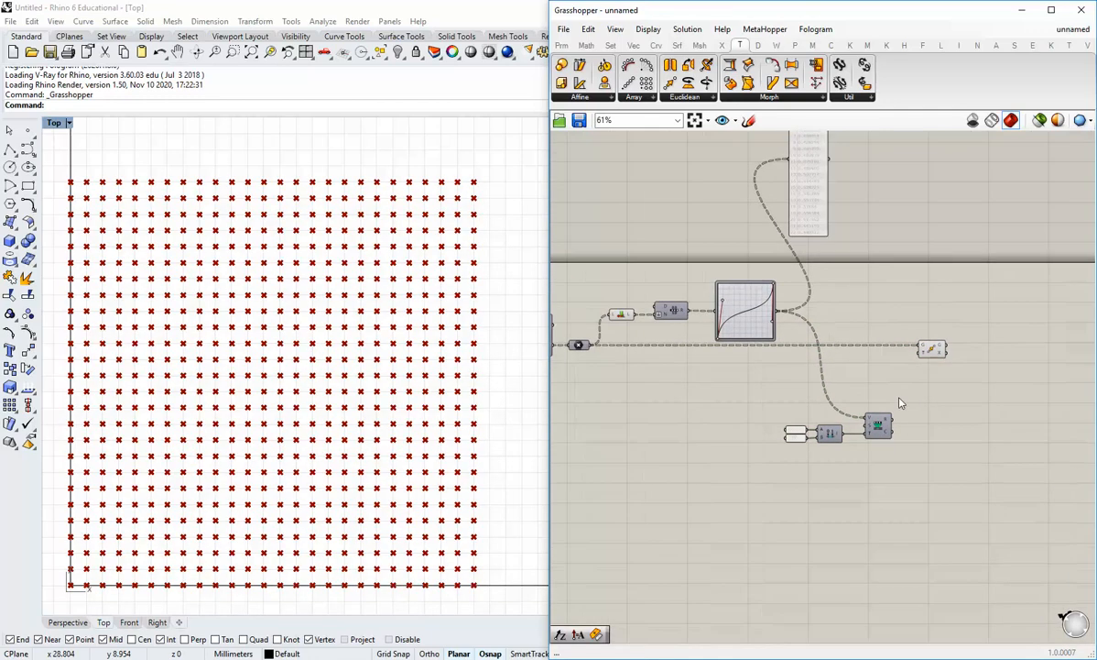
left_click_drag(918, 495, 732, 427)
left_click_drag(802, 446, 803, 390)
left_click(966, 388)
right_click_drag(900, 397, 774, 448)
scroll(803, 428, "up", 3)
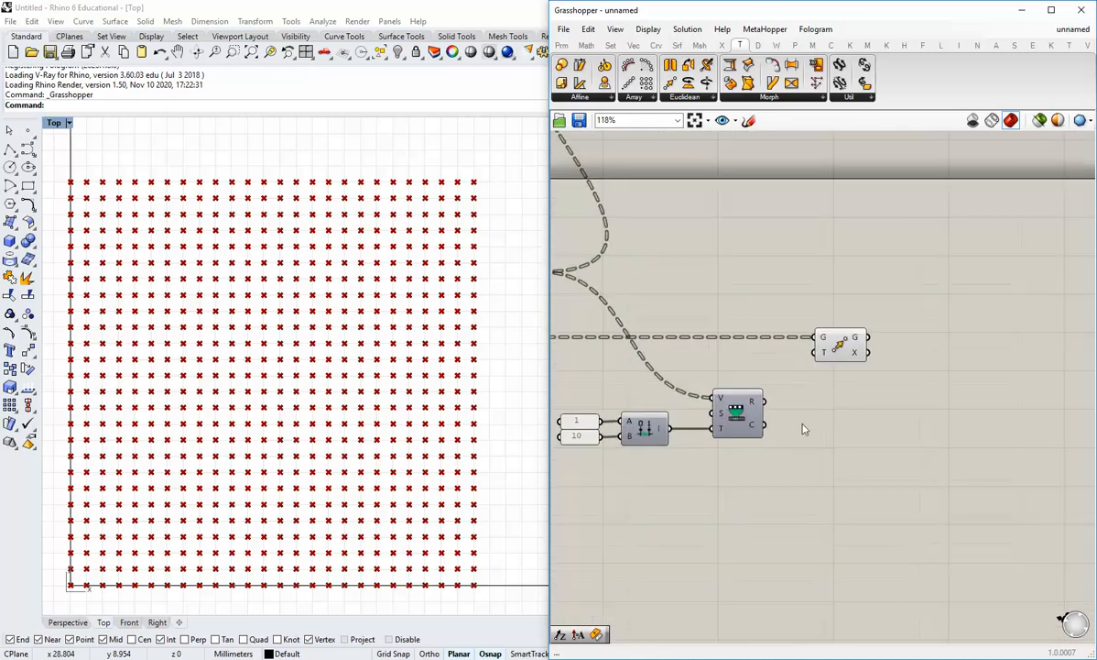
left_click_drag(850, 346, 910, 346)
left_click(884, 400)
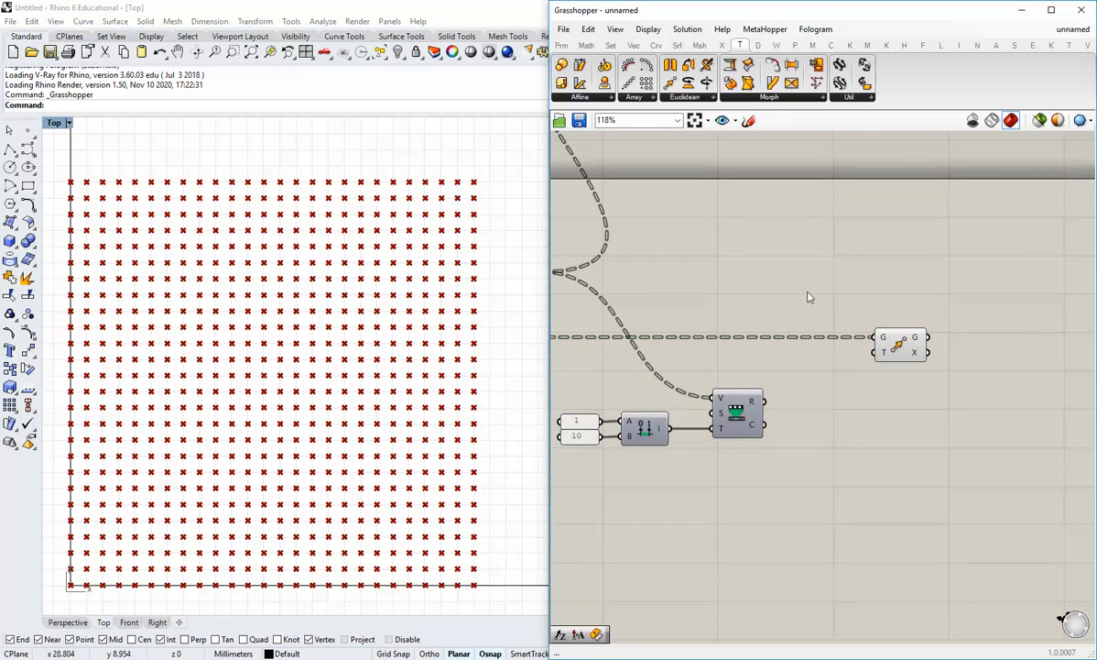
Add a Unit X vector fed by Remap's output and wire it into Move's T input
left_click(635, 45)
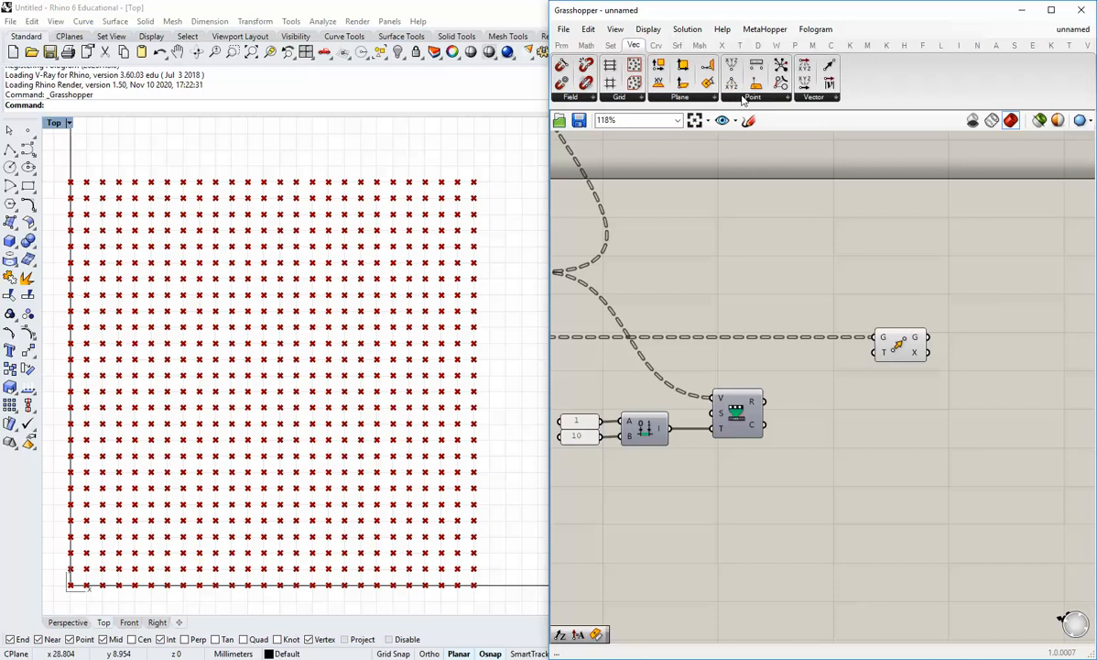
left_click(813, 97)
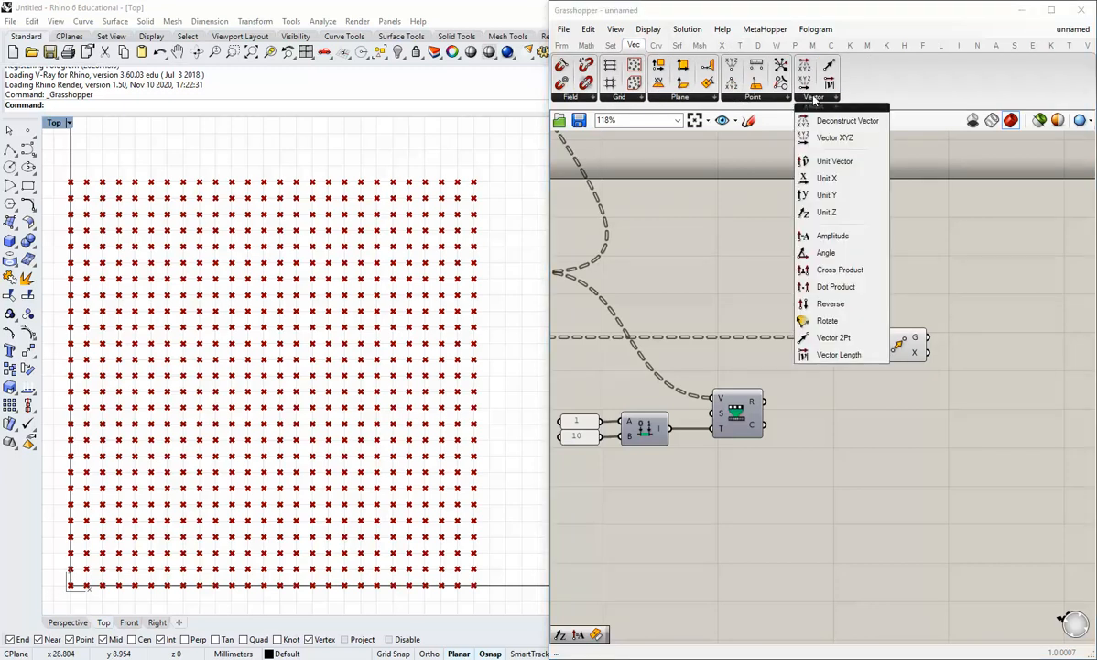
left_click(828, 180)
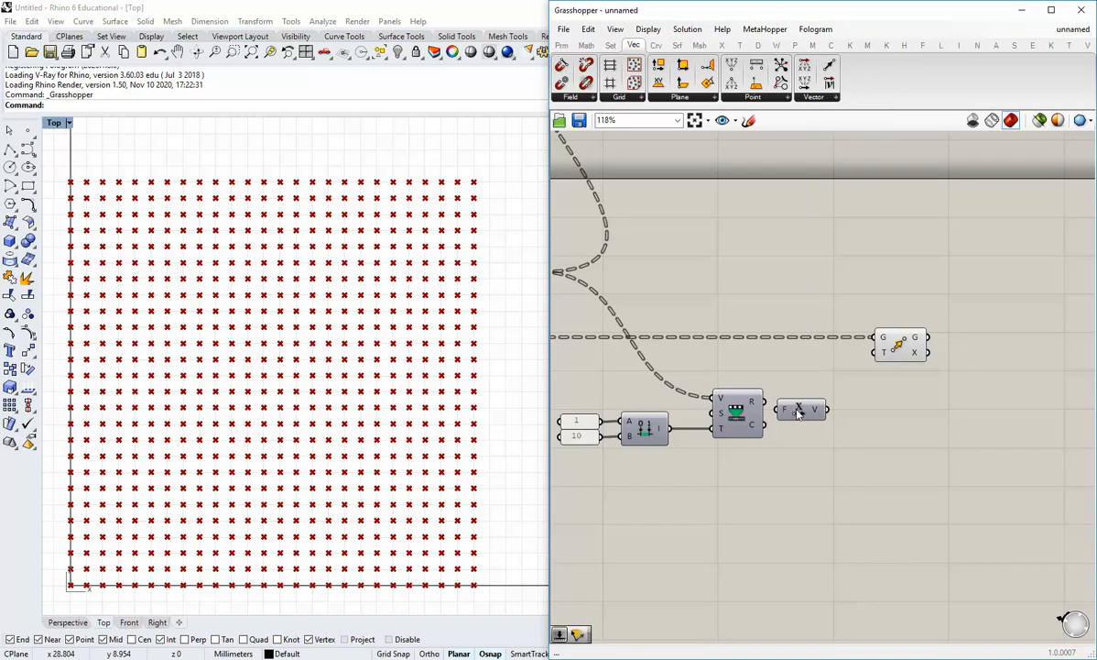
left_click(816, 411)
mouse_move(816, 408)
left_mouse_down()
mouse_move(816, 397)
mouse_move(795, 397)
mouse_move(825, 402)
left_mouse_up()
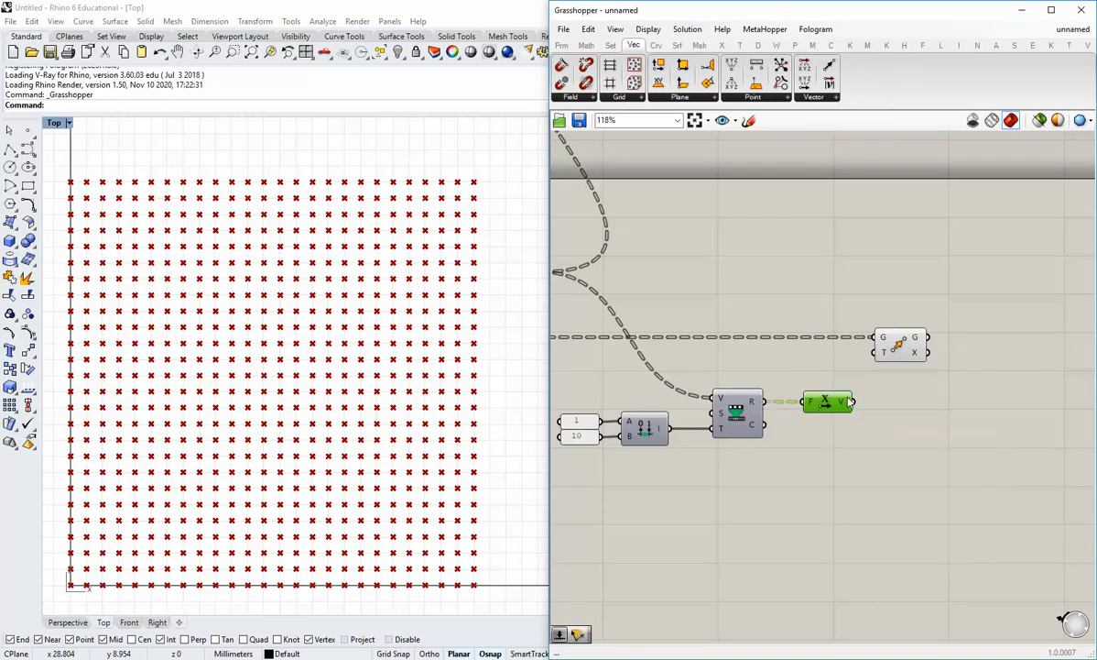
scroll(879, 406, "up", 2)
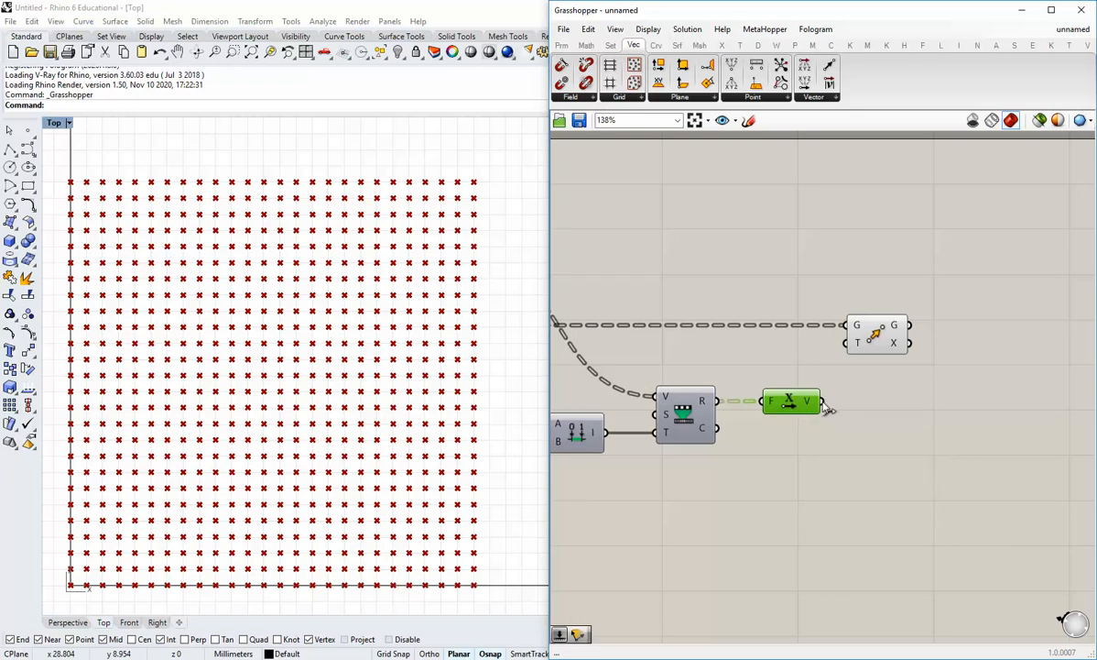
left_click_drag(827, 409, 854, 395)
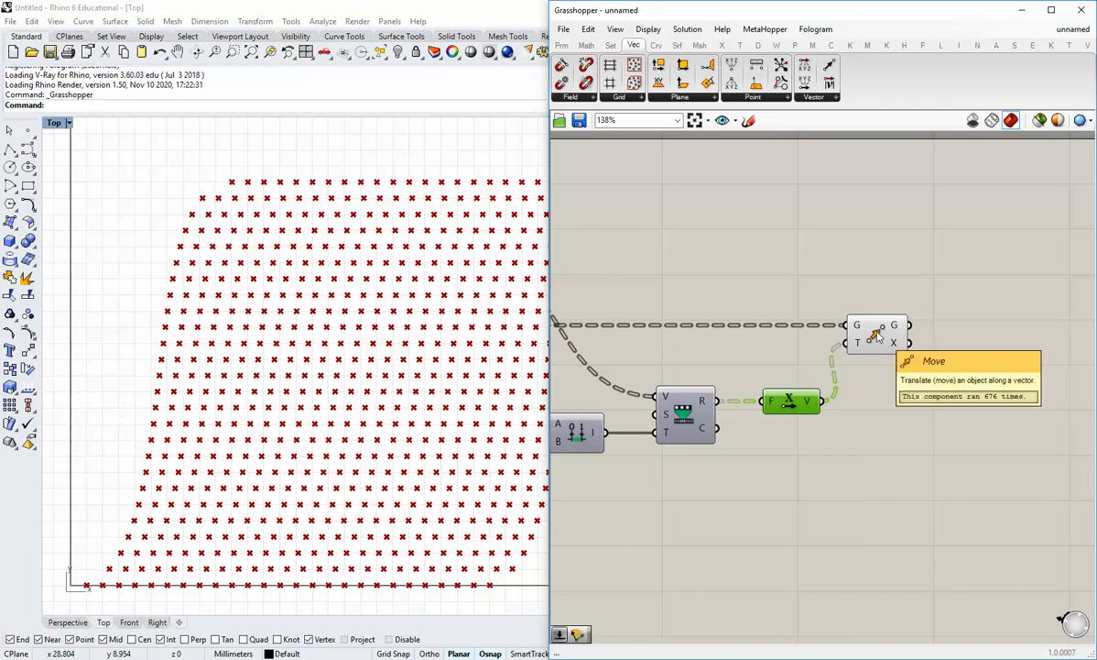
scroll(788, 307, "down", 3)
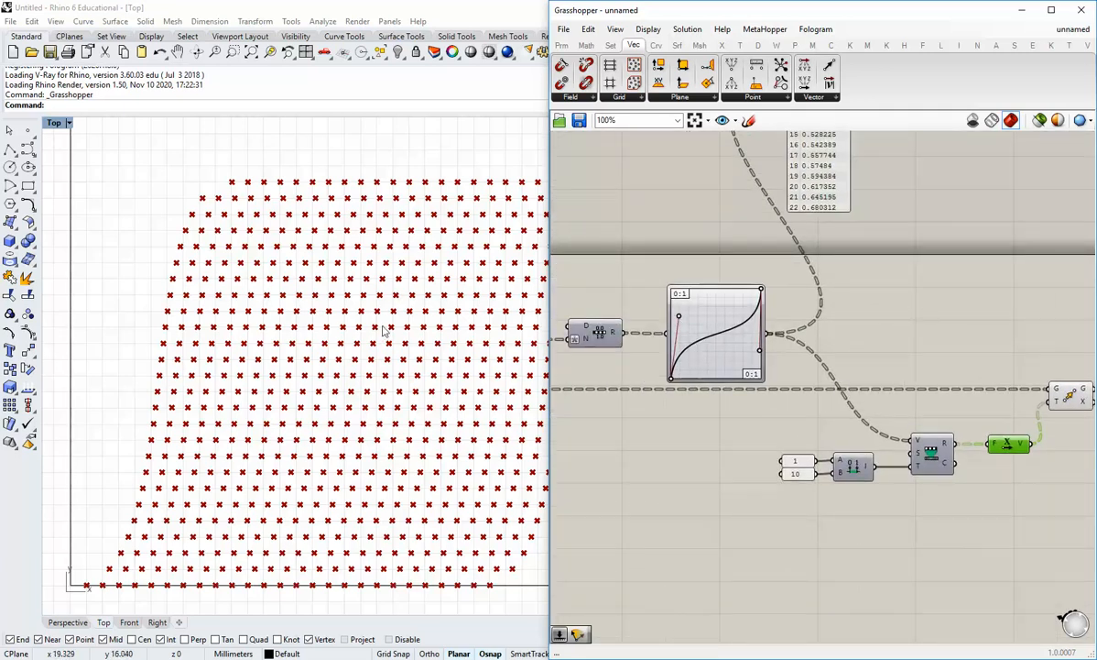
right_click_drag(386, 328, 343, 328)
scroll(335, 320, "down", 2)
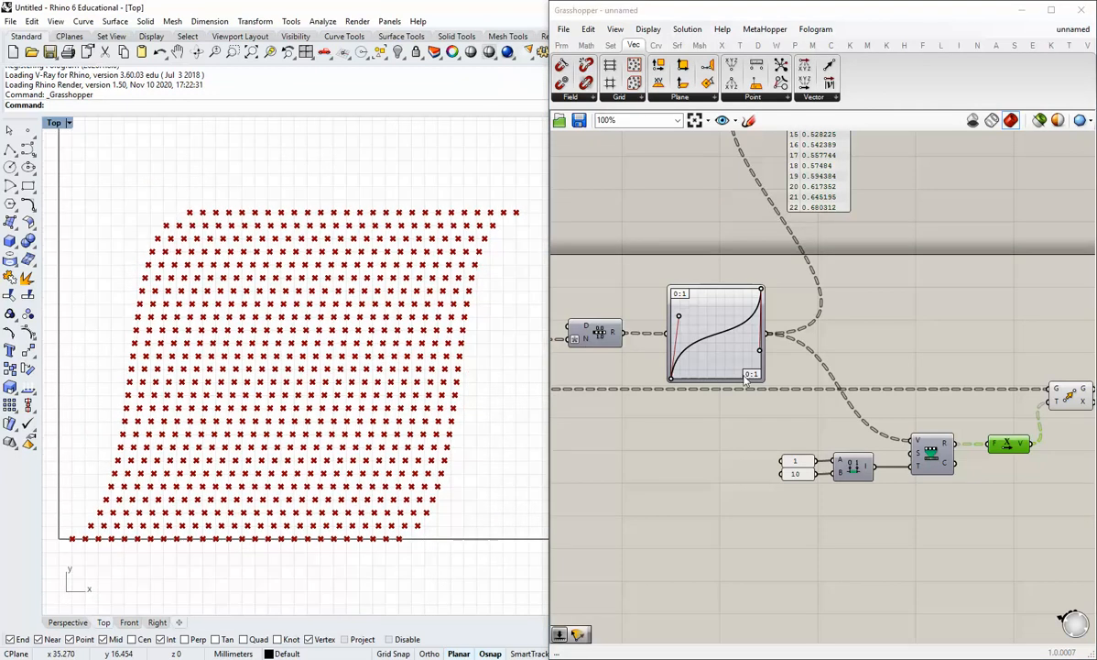
scroll(679, 316, "up", 1)
Drag the Graph Mapper's control handles into a steeper S-curve, raising values such as 0.77739
mouse_move(679, 316)
left_mouse_down()
mouse_move(757, 377)
mouse_move(678, 295)
mouse_move(764, 411)
mouse_move(671, 286)
mouse_move(657, 293)
mouse_move(719, 362)
mouse_move(683, 297)
mouse_move(692, 324)
left_mouse_up()
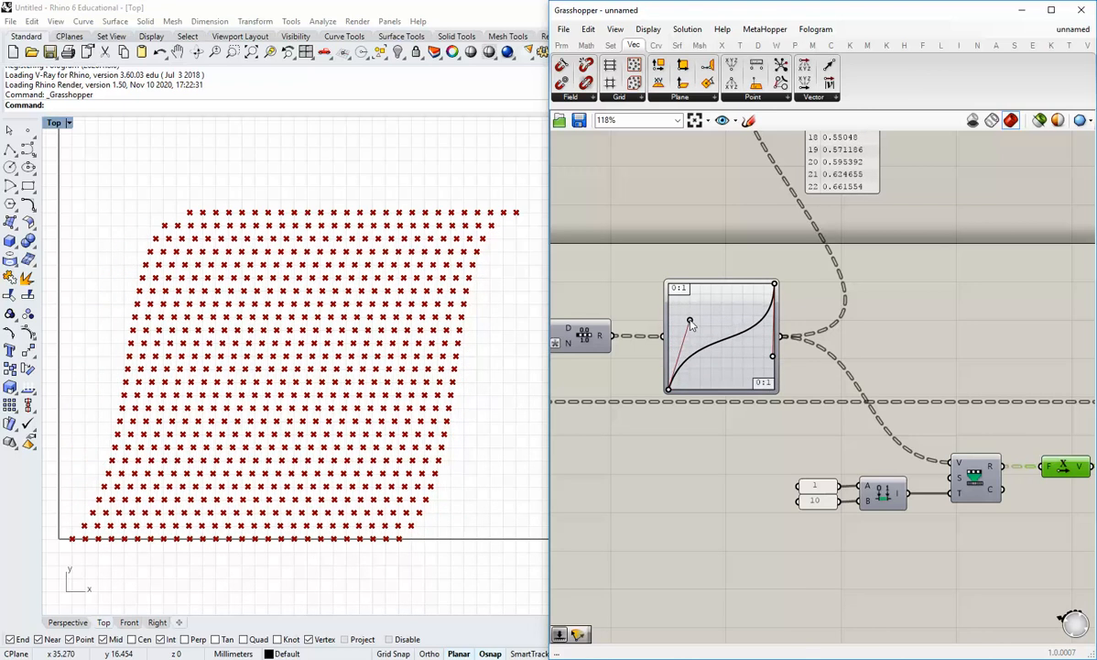
left_click_drag(776, 363, 741, 368)
left_click(742, 458)
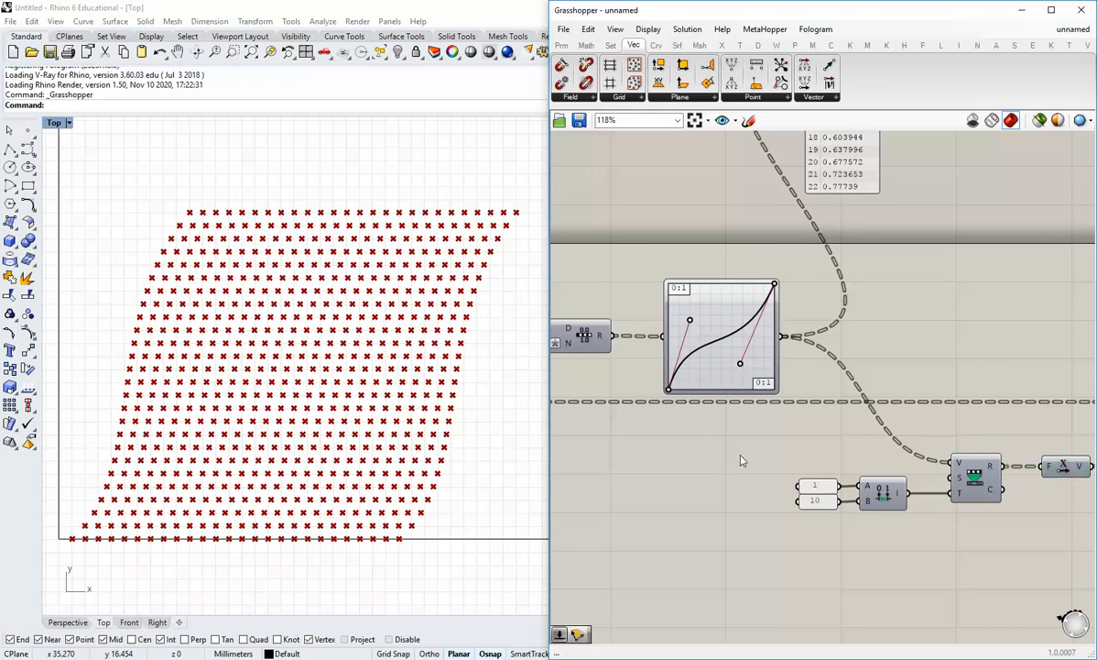
scroll(742, 458, "down", 2)
right_click_drag(966, 554, 868, 519)
mouse_move(911, 440)
right_mouse_down()
mouse_move(879, 456)
mouse_move(901, 458)
right_mouse_up()
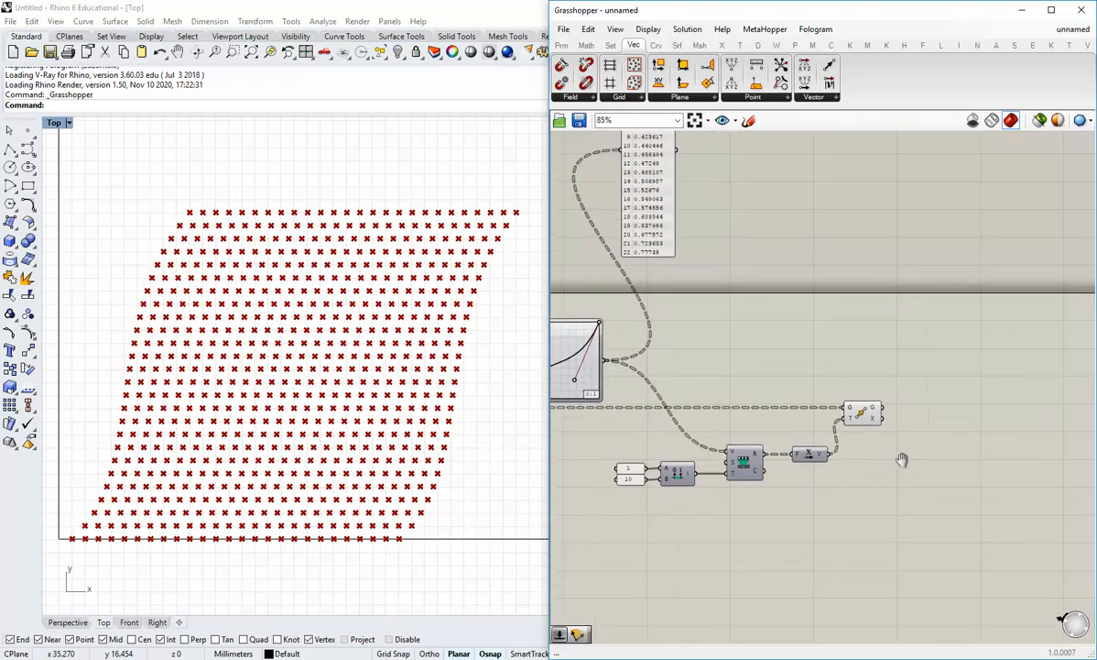
scroll(891, 415, "up", 3)
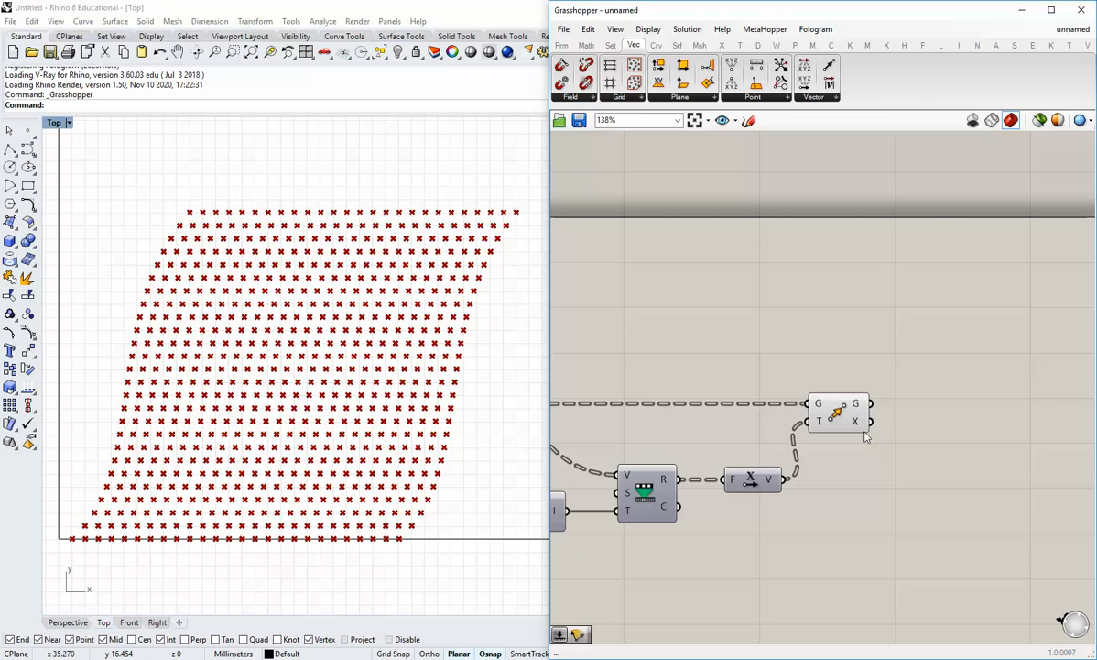
right_click_drag(574, 423, 756, 423)
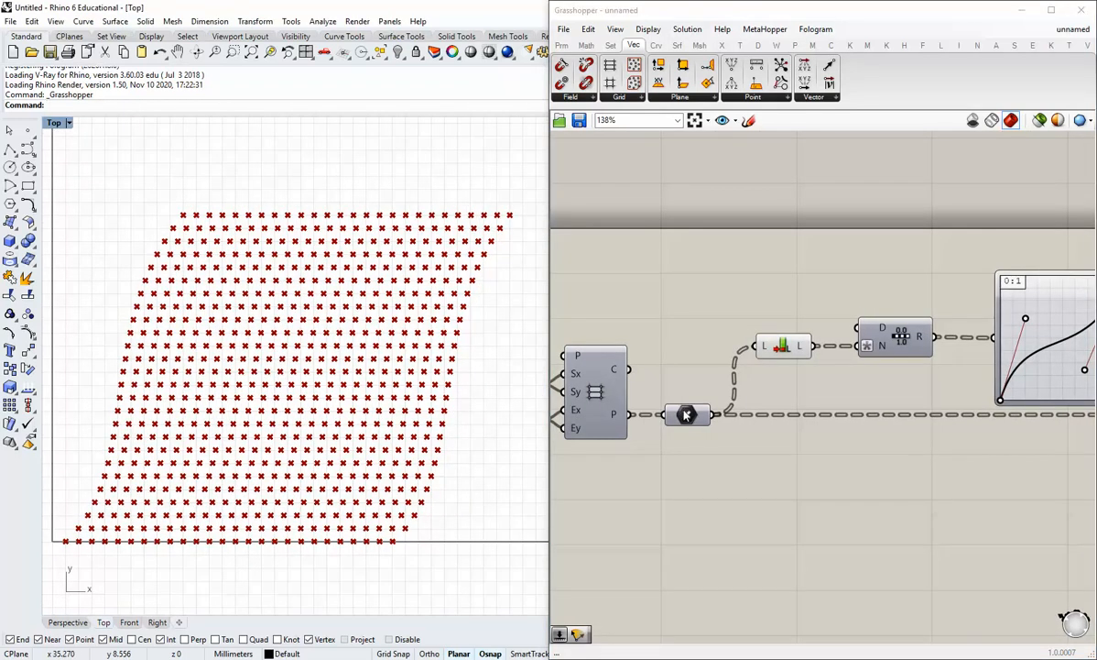
mouse_move(689, 414)
scroll(689, 414, "down", 2)
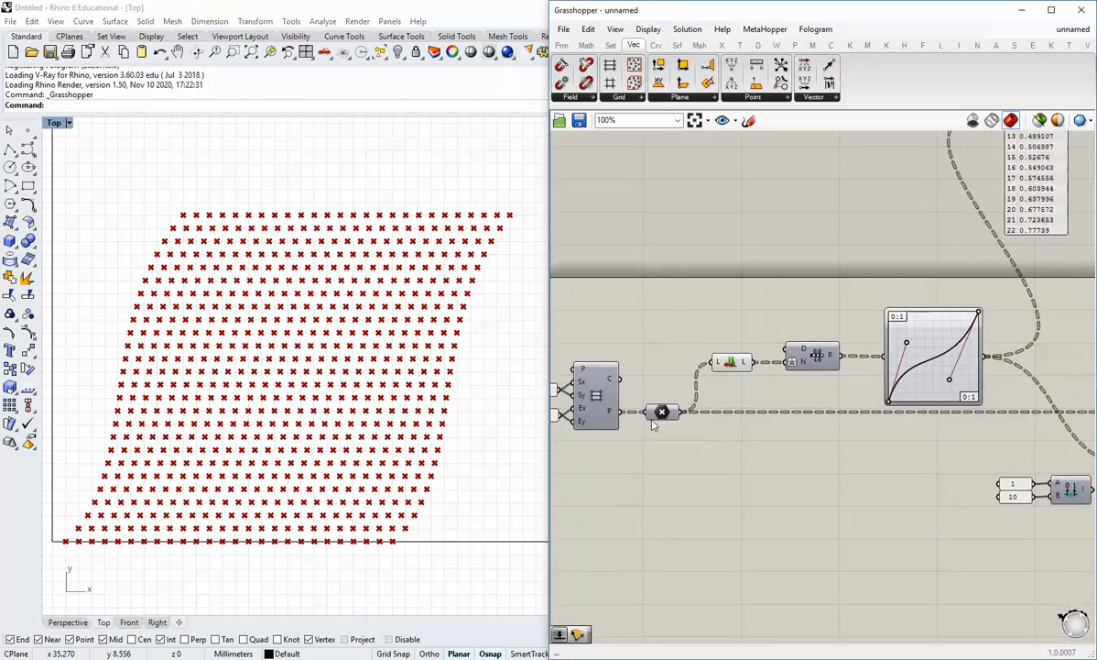
right_click_drag(895, 403, 848, 388)
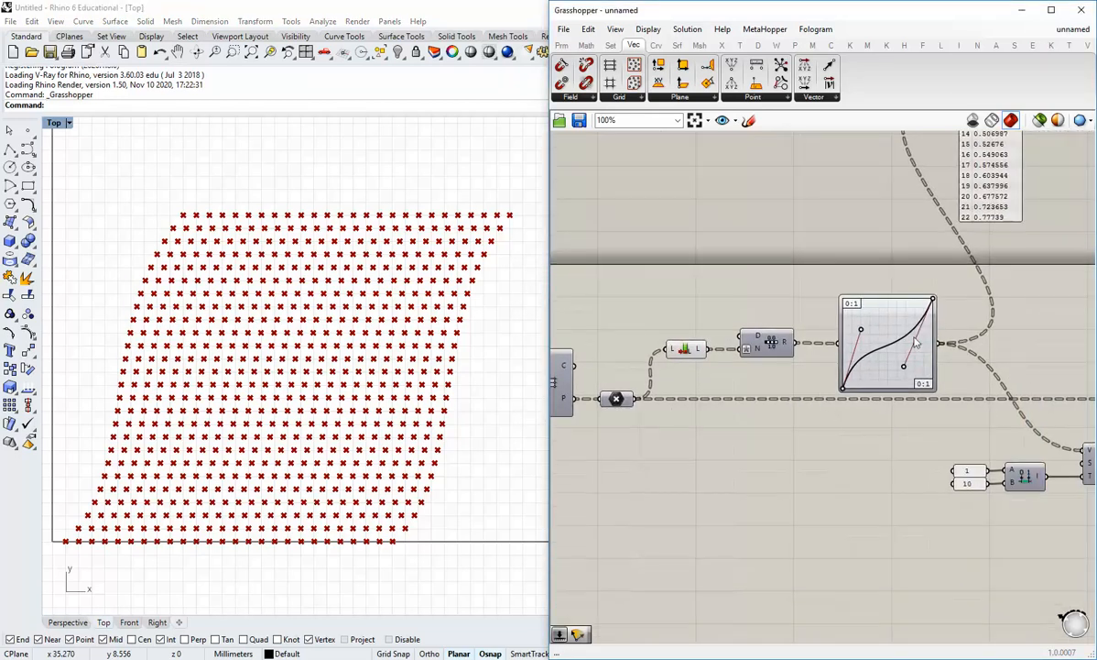
right_click_drag(885, 474, 768, 458)
scroll(854, 460, "down", 1)
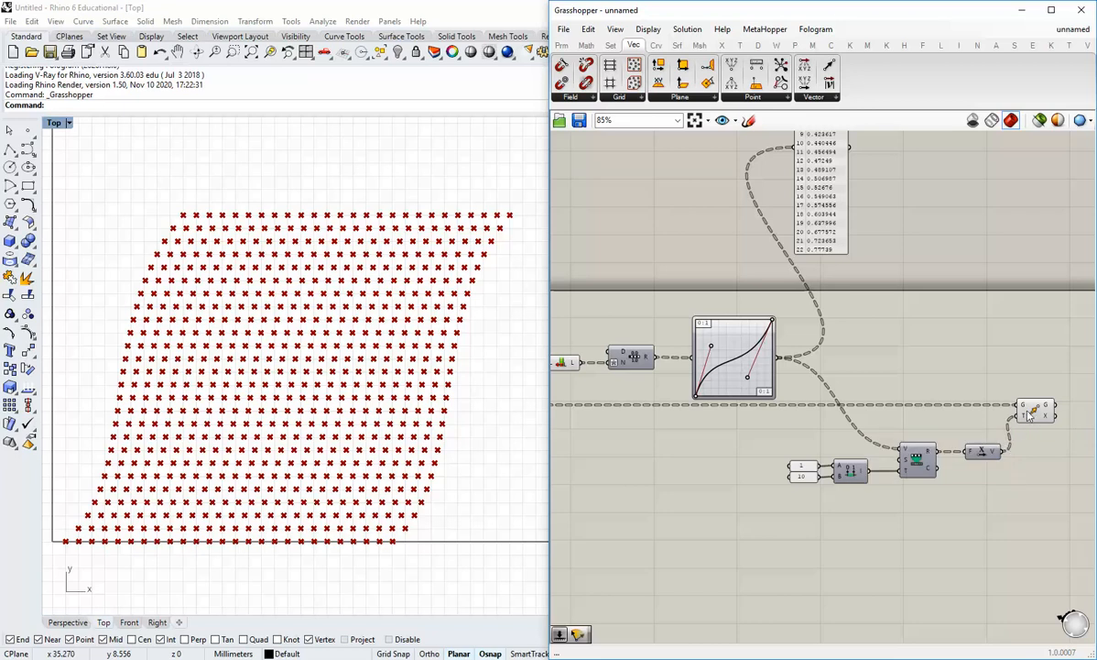
scroll(1028, 414, "up", 3)
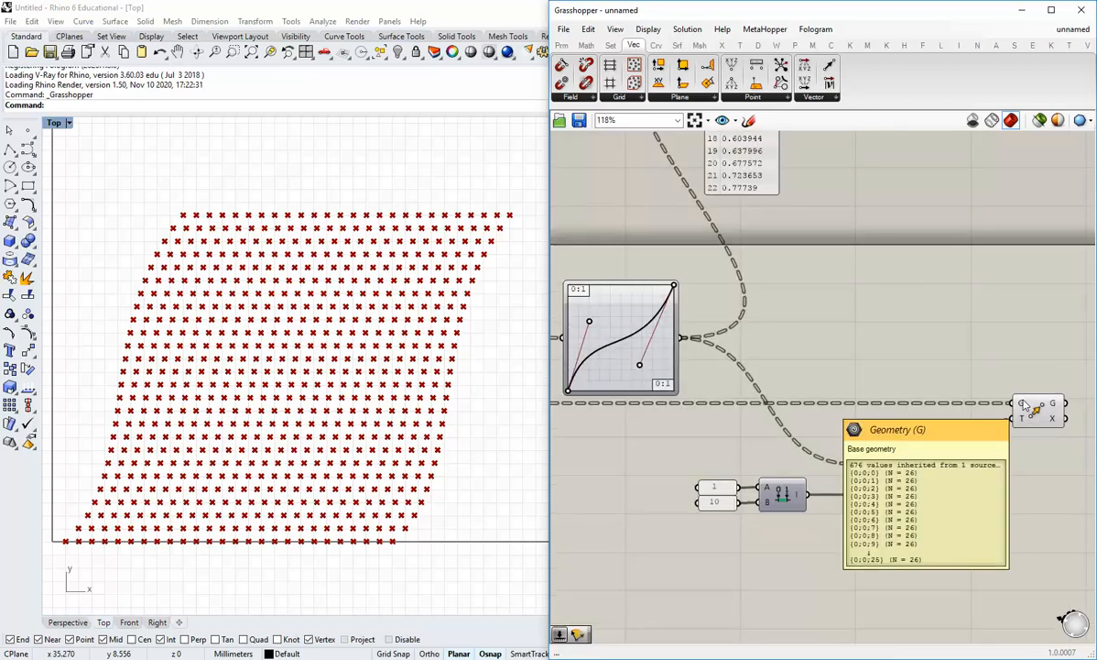
mouse_move(1026, 419)
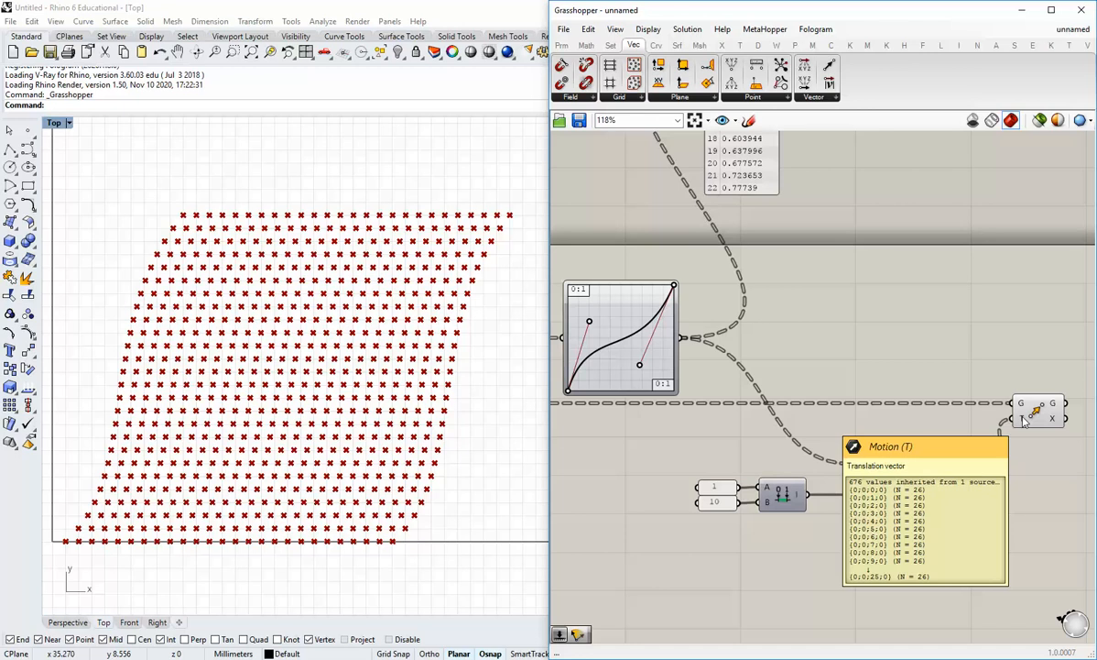
scroll(1025, 421, "down", 2)
right_click_drag(1020, 455, 926, 474)
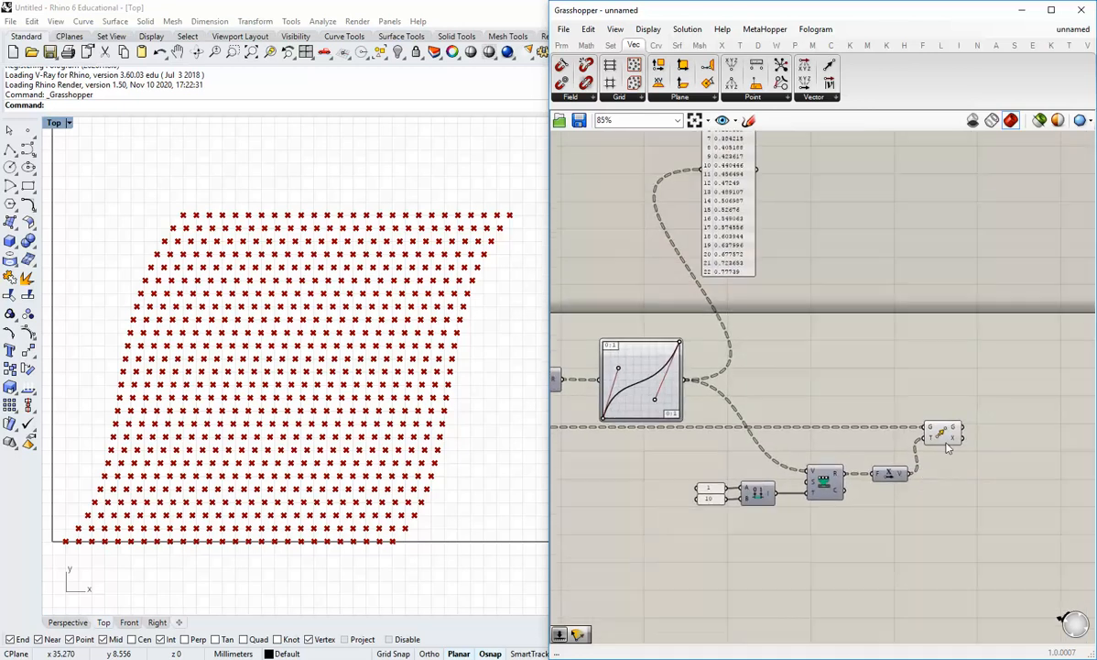
left_click_drag(947, 437, 939, 436)
left_click(960, 473)
right_click_drag(961, 473, 893, 488)
mouse_move(879, 446)
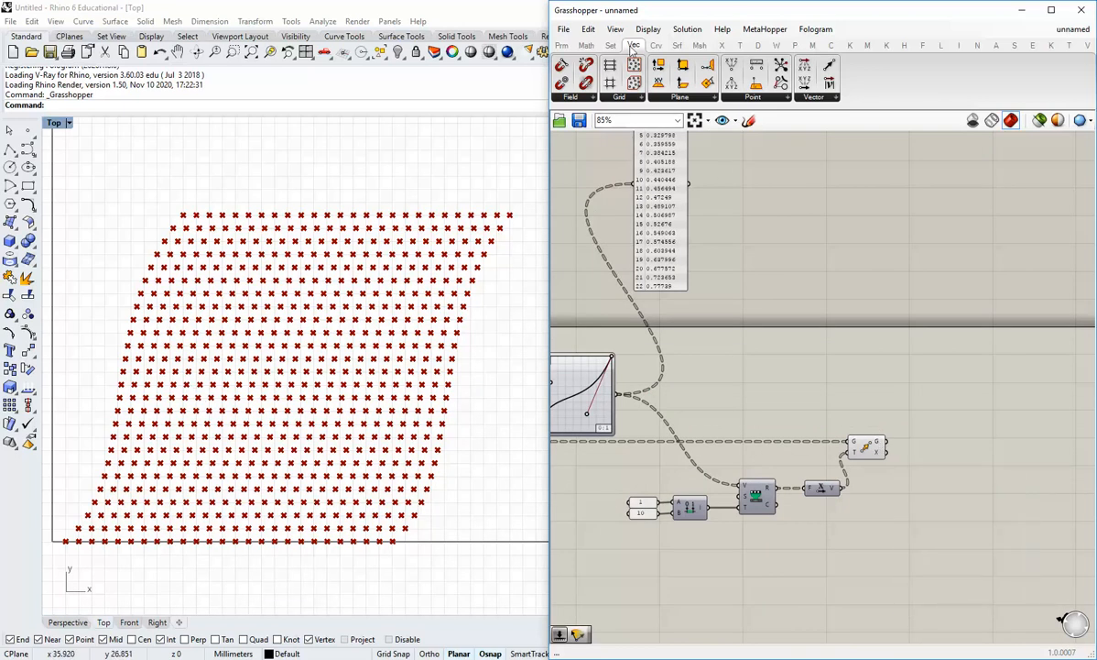
Add an Interpolate component from Curve > Spline drawing curves through the moved points
left_click(655, 44)
left_click(803, 98)
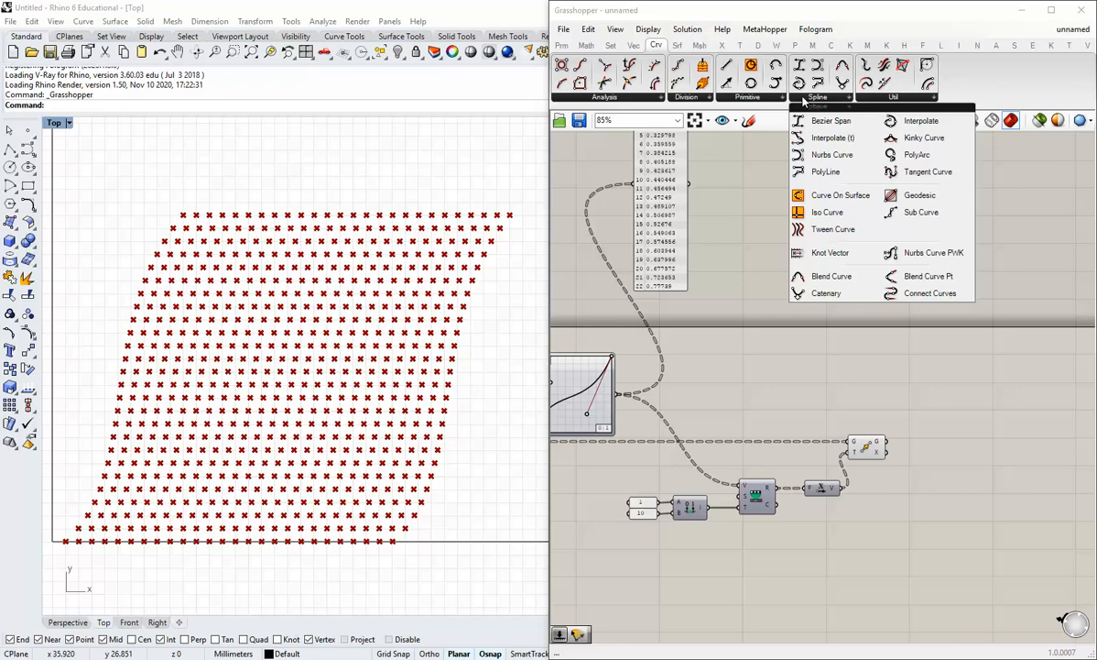
left_click_drag(920, 120, 942, 449)
scroll(919, 442, "up", 2)
left_click_drag(876, 442, 952, 468)
Turn off the Move component's preview so the shifted points are hidden
left_click(835, 492)
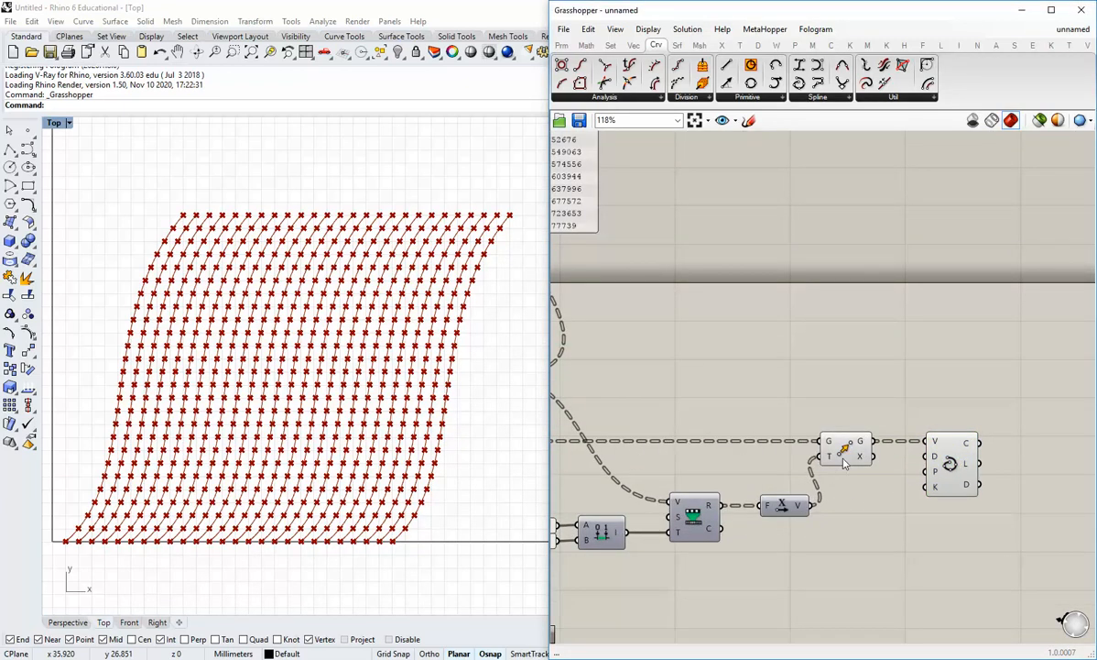
right_click(845, 462)
left_click(885, 469)
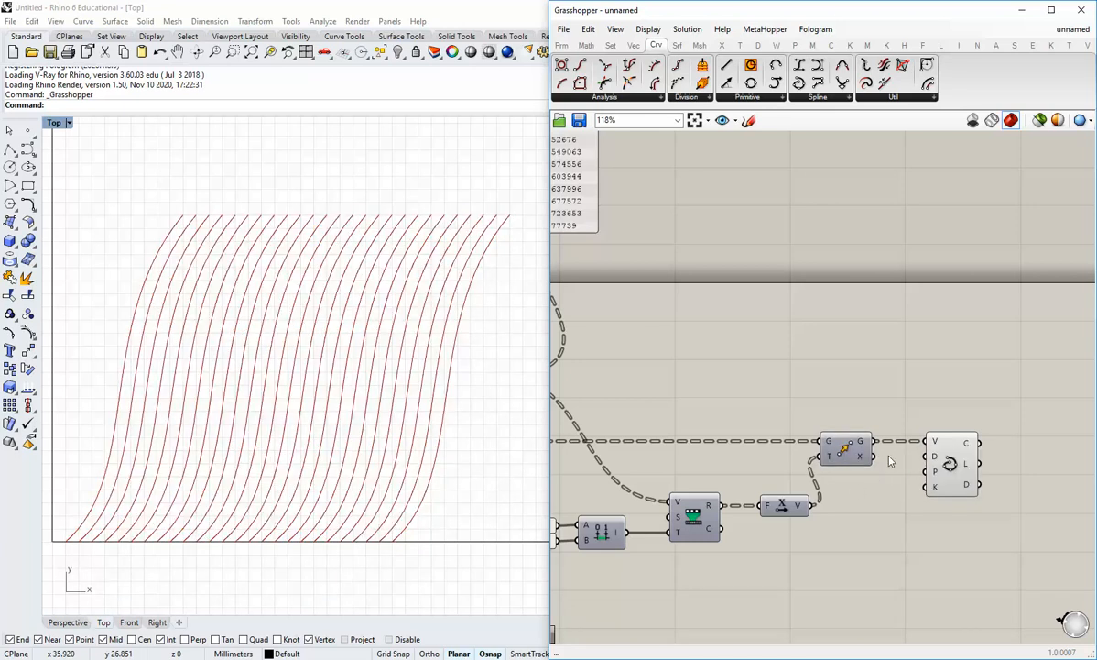
Nudge the Interpolate component and reshape the Graph Mapper curve to ease out
mouse_move(950, 467)
left_mouse_down()
mouse_move(931, 461)
mouse_move(966, 469)
left_mouse_up()
left_click(907, 496)
scroll(904, 489, "down", 3)
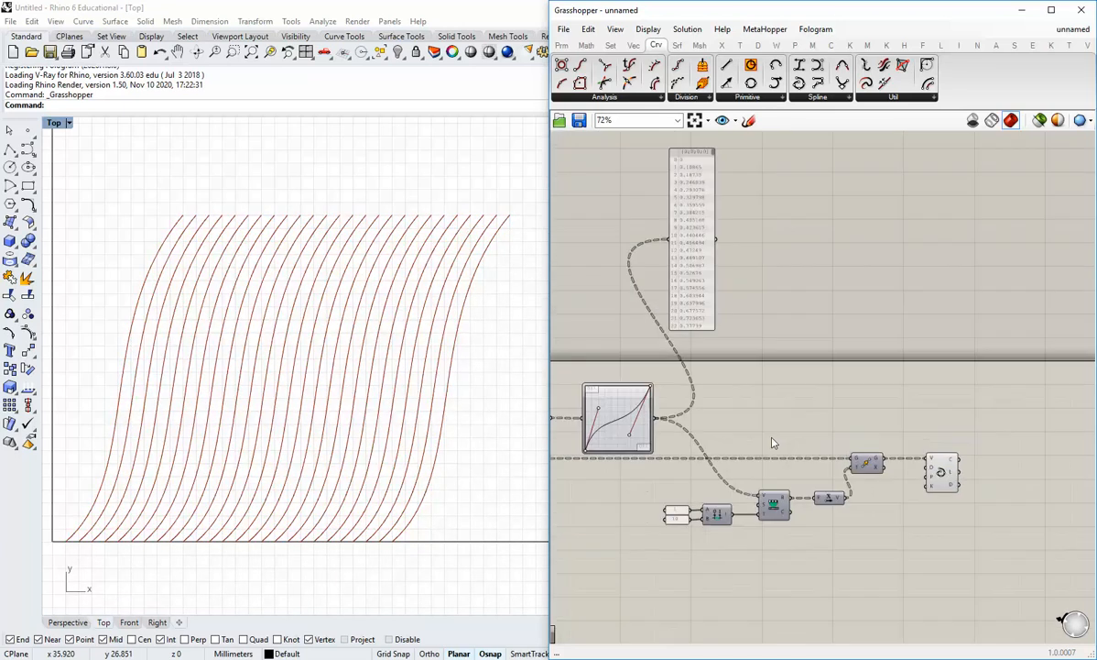
right_click_drag(662, 429, 871, 449)
scroll(866, 452, "up", 4)
mouse_move(865, 450)
left_mouse_down()
mouse_move(794, 363)
mouse_move(857, 444)
mouse_move(797, 362)
mouse_move(826, 416)
mouse_move(813, 374)
mouse_move(861, 396)
mouse_move(829, 374)
mouse_move(870, 450)
left_mouse_up()
Flatten the grid's P output into one list, then adjust the mapper's lower-left handle
right_click_drag(708, 468, 904, 454)
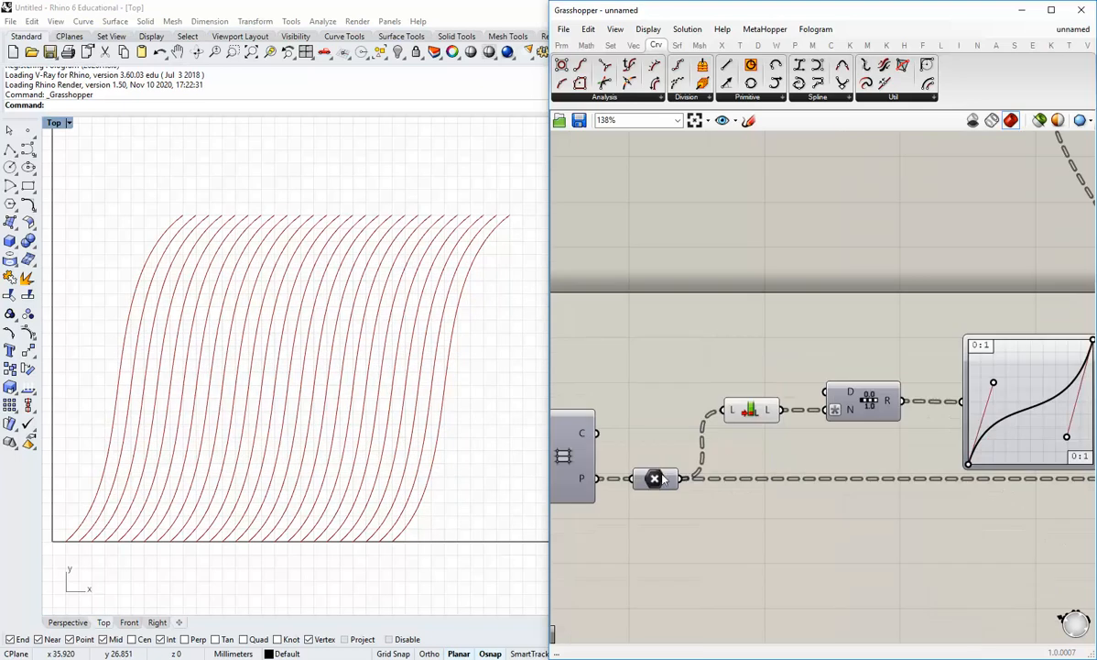
right_click(593, 479)
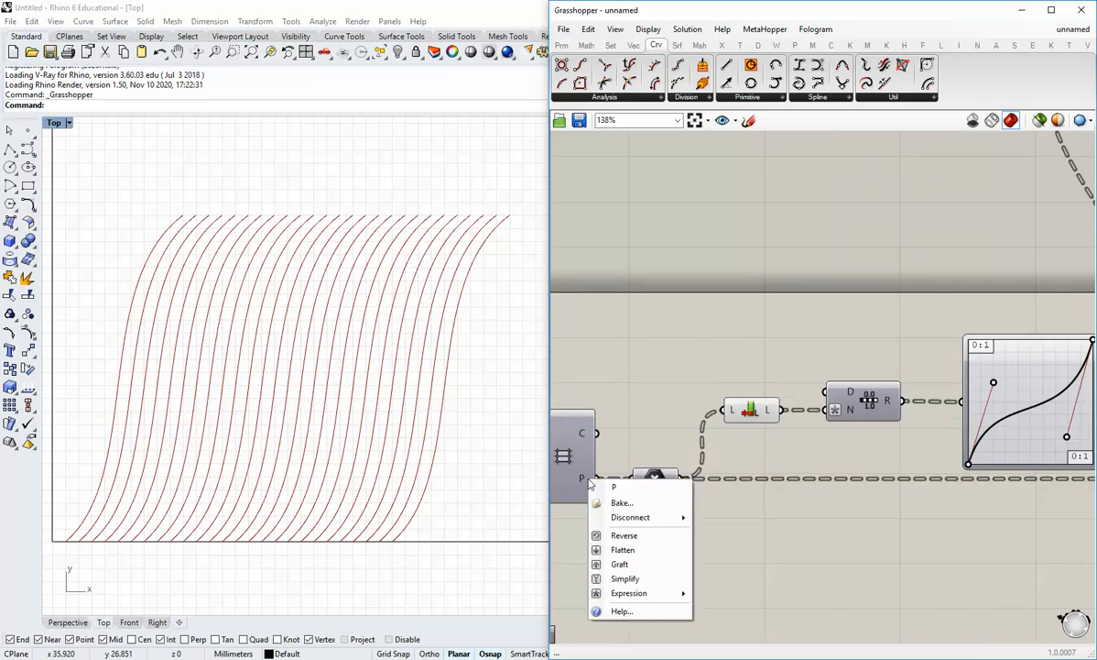
left_click(619, 553)
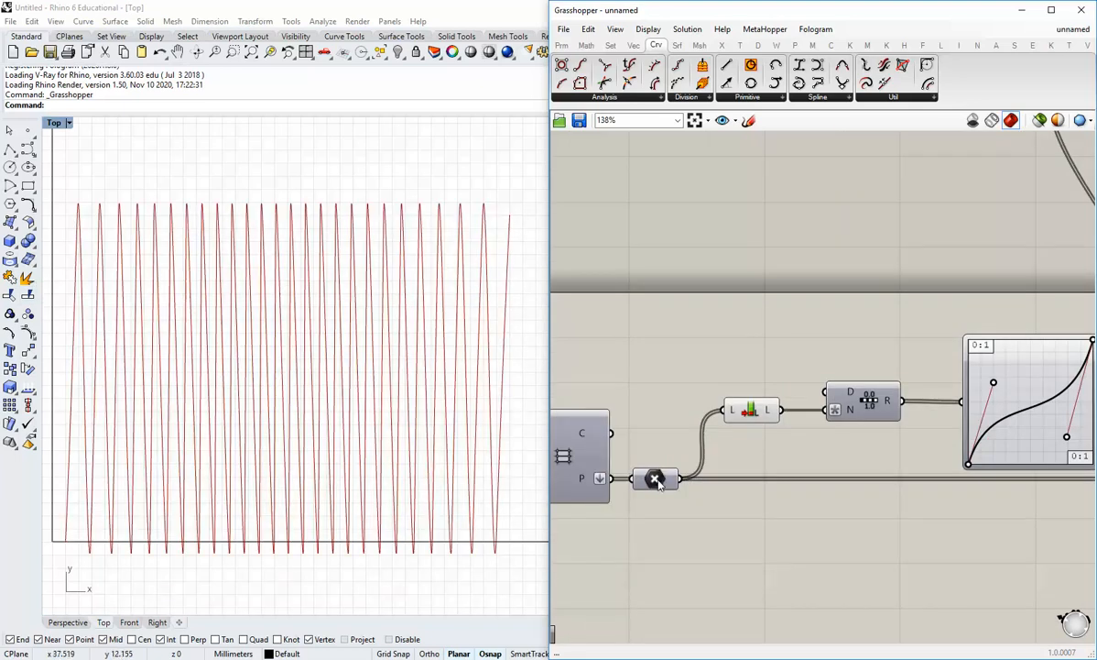
right_click_drag(967, 494, 775, 495)
scroll(774, 494, "down", 2)
mouse_move(800, 415)
left_mouse_down()
mouse_move(847, 462)
mouse_move(757, 392)
mouse_move(796, 417)
left_mouse_up()
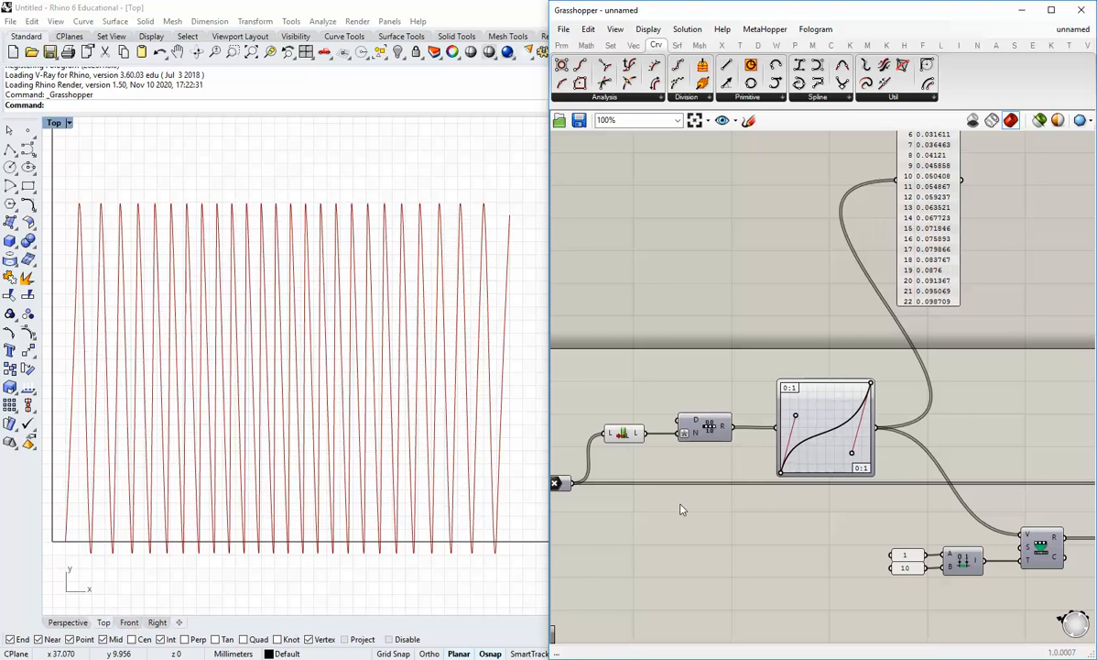
Untick Flatten on the Rectangular Grid's P output to restore separate S-curves
right_click_drag(732, 511, 966, 510)
scroll(762, 485, "up", 1)
right_click(756, 485)
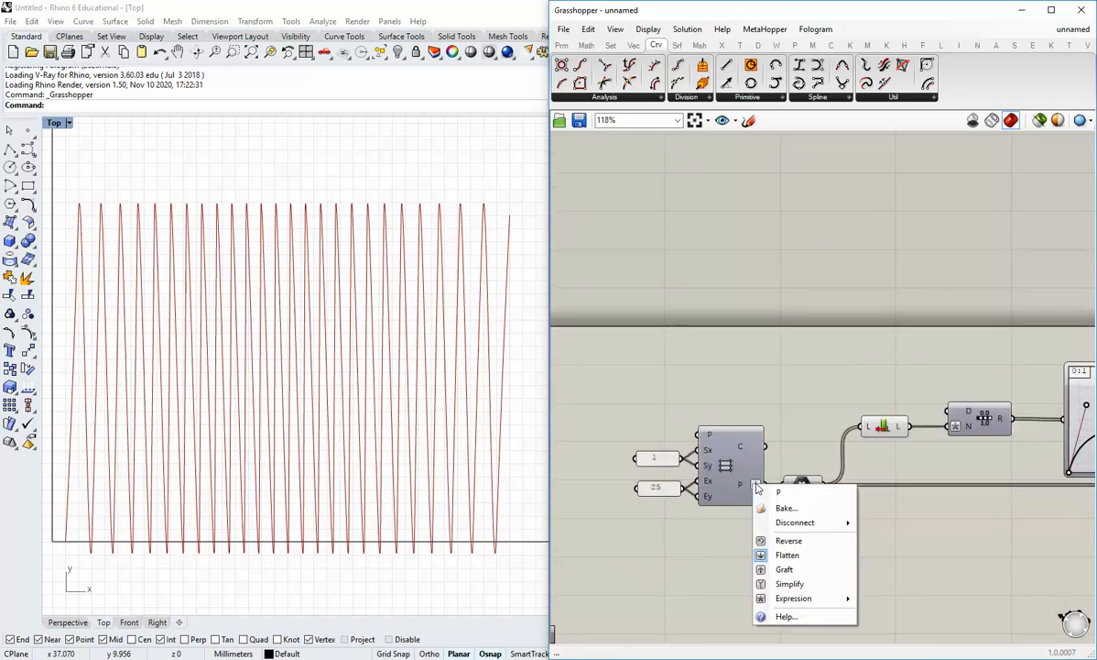
left_click(771, 554)
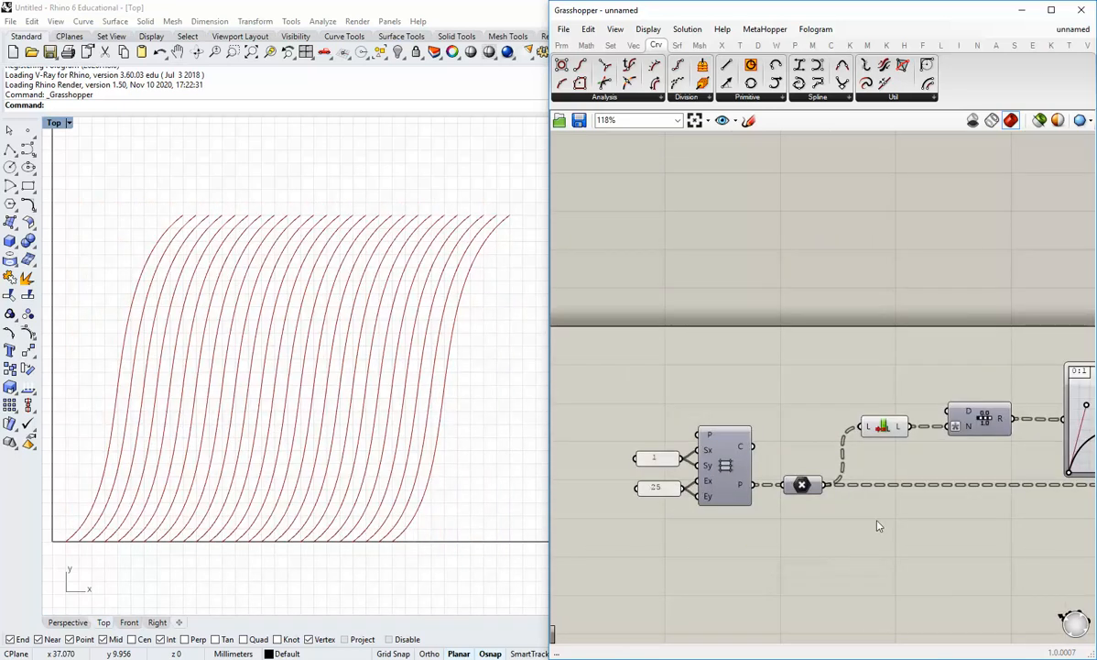
Review the Graph Mapper and grid, nudging the grid component slightly right
scroll(928, 535, "down", 2)
right_click_drag(928, 535, 771, 539)
scroll(750, 527, "up", 1)
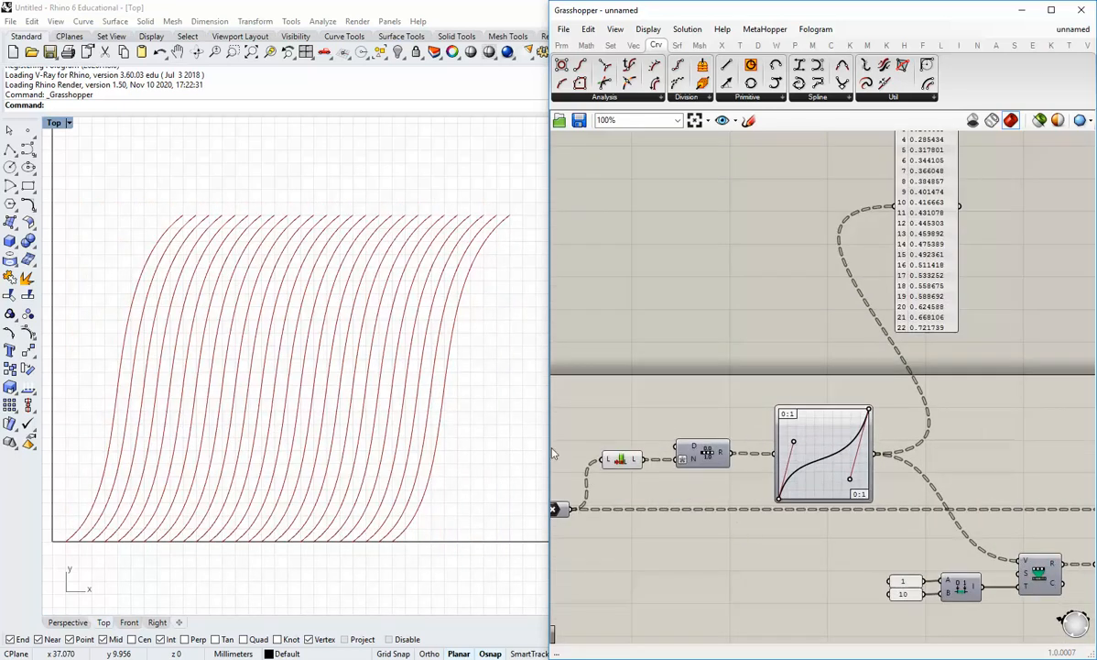
right_click_drag(638, 506, 865, 497)
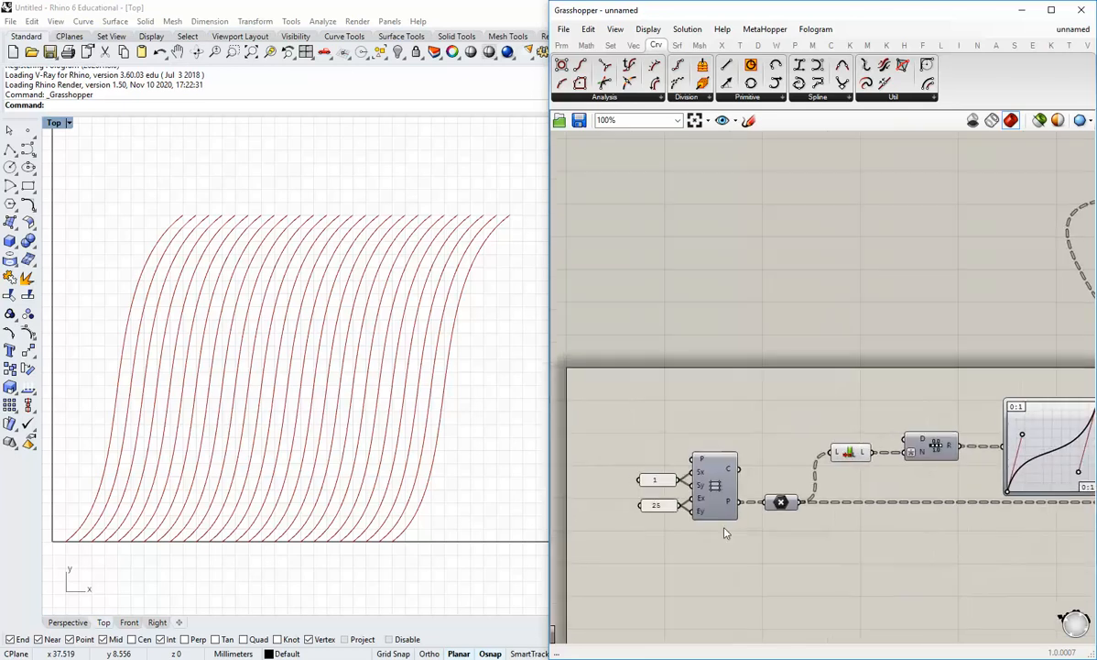
scroll(690, 524, "up", 2)
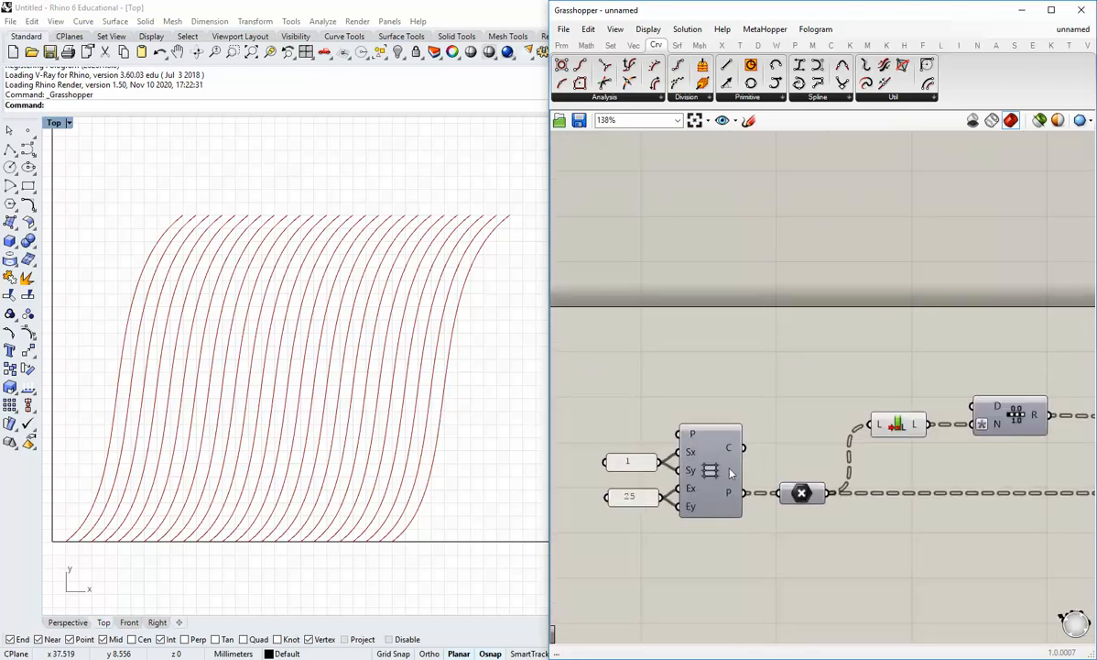
left_click_drag(805, 500, 810, 499)
left_click(799, 537)
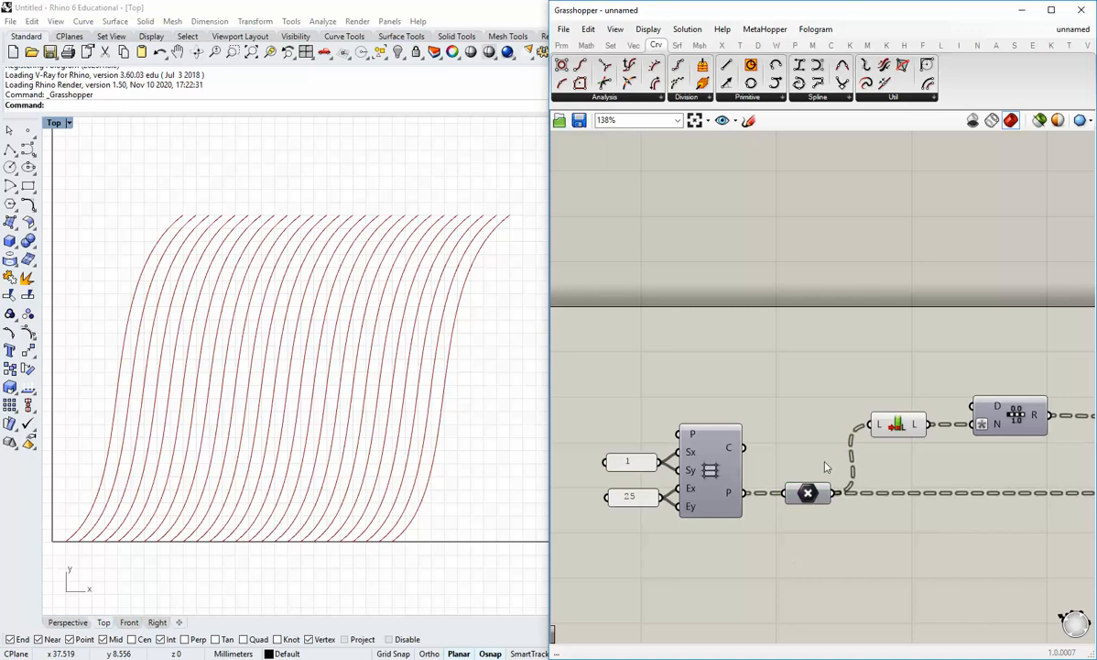
right_click_drag(1063, 549, 778, 517)
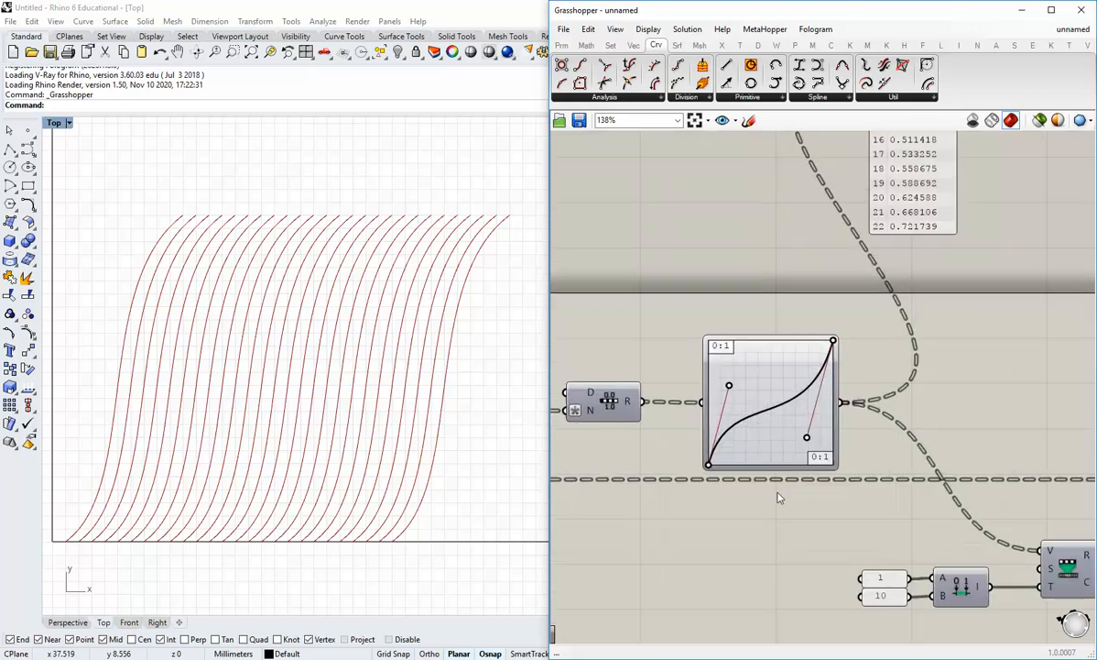
scroll(767, 441, "up", 1)
right_click(774, 419)
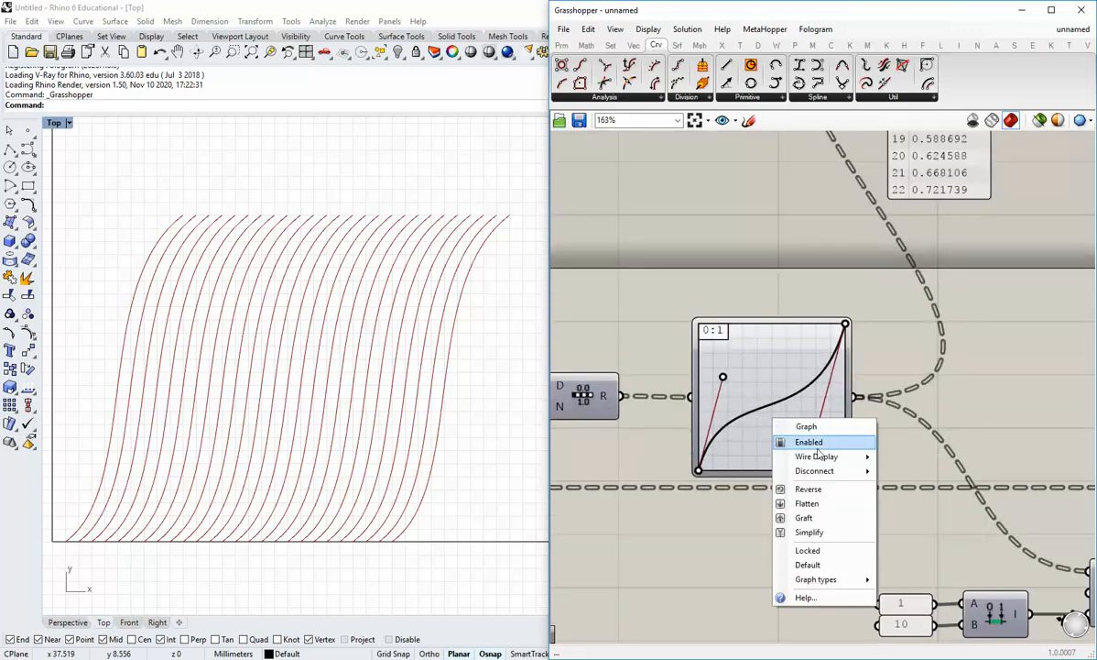
mouse_move(821, 585)
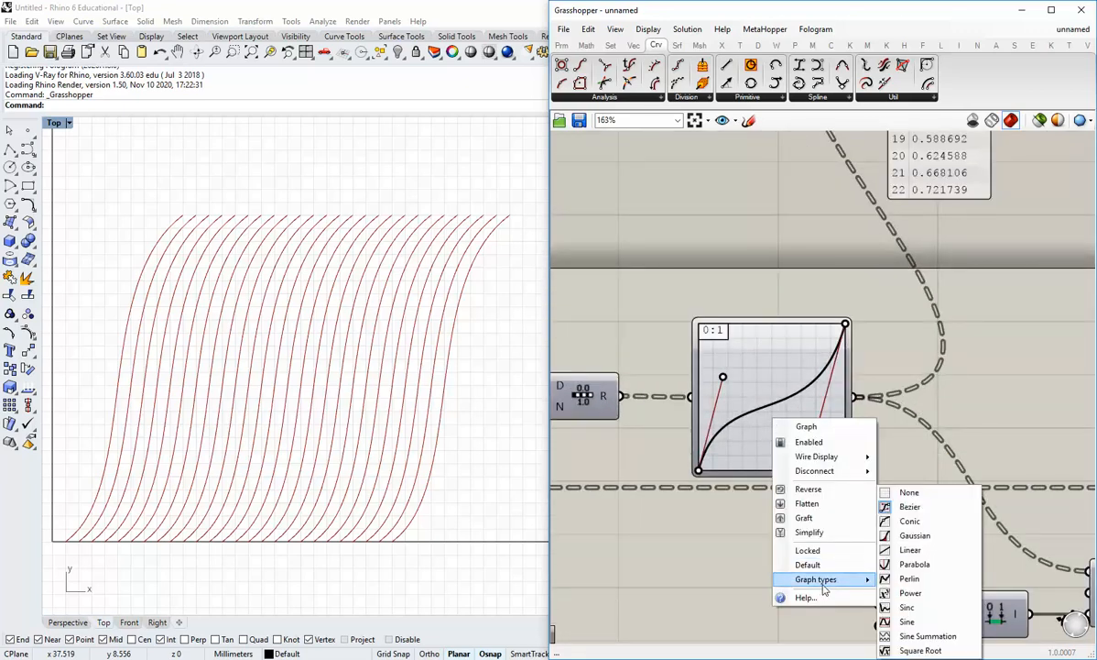
left_click(916, 564)
left_click_drag(772, 469, 774, 389)
right_click(767, 425)
mouse_move(813, 587)
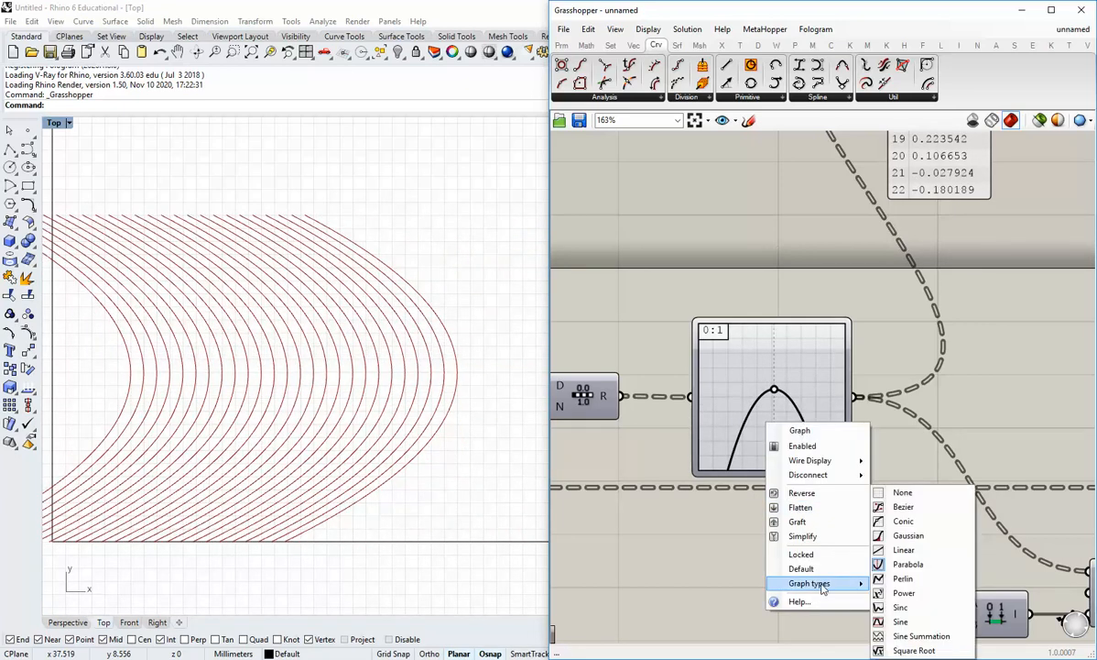
left_click(903, 507)
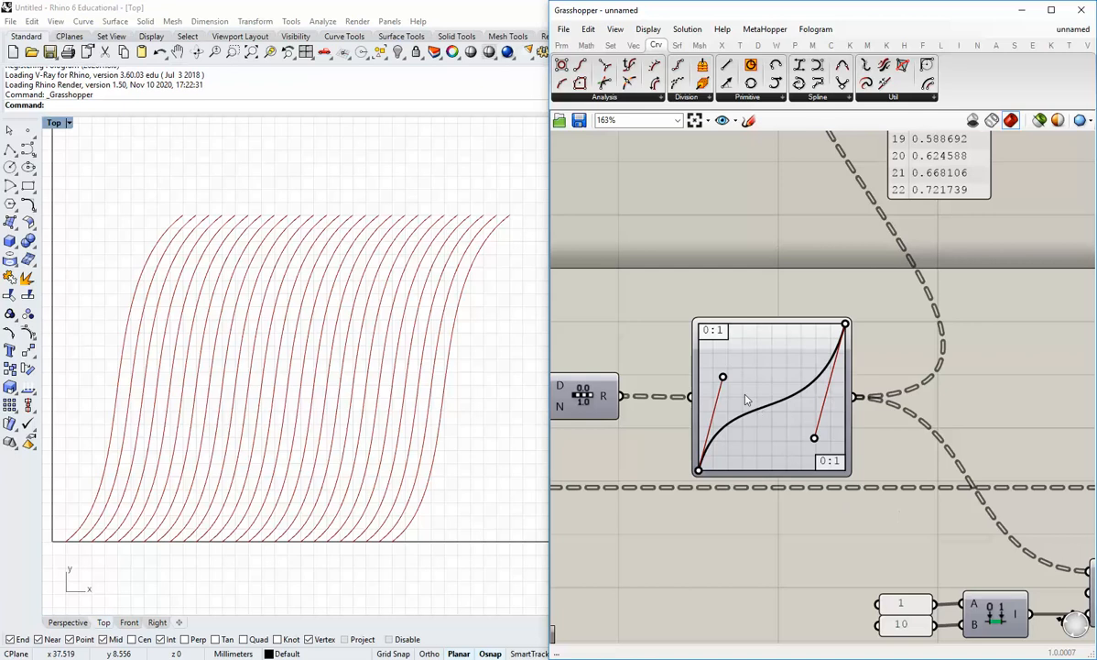
Drag both Bezier handles of the Graph Mapper back into an S-curve, giving index 22 about 0.711156
mouse_move(724, 378)
left_mouse_down()
mouse_move(684, 338)
mouse_move(756, 382)
mouse_move(725, 355)
left_mouse_up()
mouse_move(814, 438)
left_mouse_down()
mouse_move(767, 409)
mouse_move(797, 422)
mouse_move(788, 386)
mouse_move(739, 331)
mouse_move(820, 453)
mouse_move(758, 422)
mouse_move(756, 344)
mouse_move(828, 443)
left_mouse_up()
left_click_drag(723, 357, 698, 349)
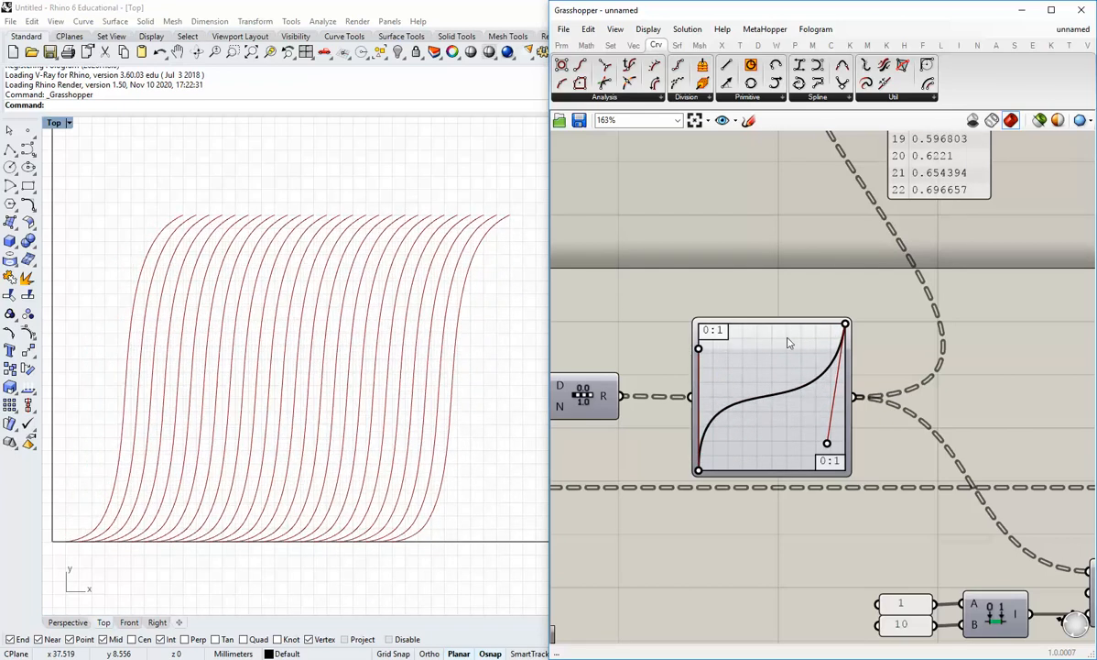
right_click_drag(880, 308, 881, 370)
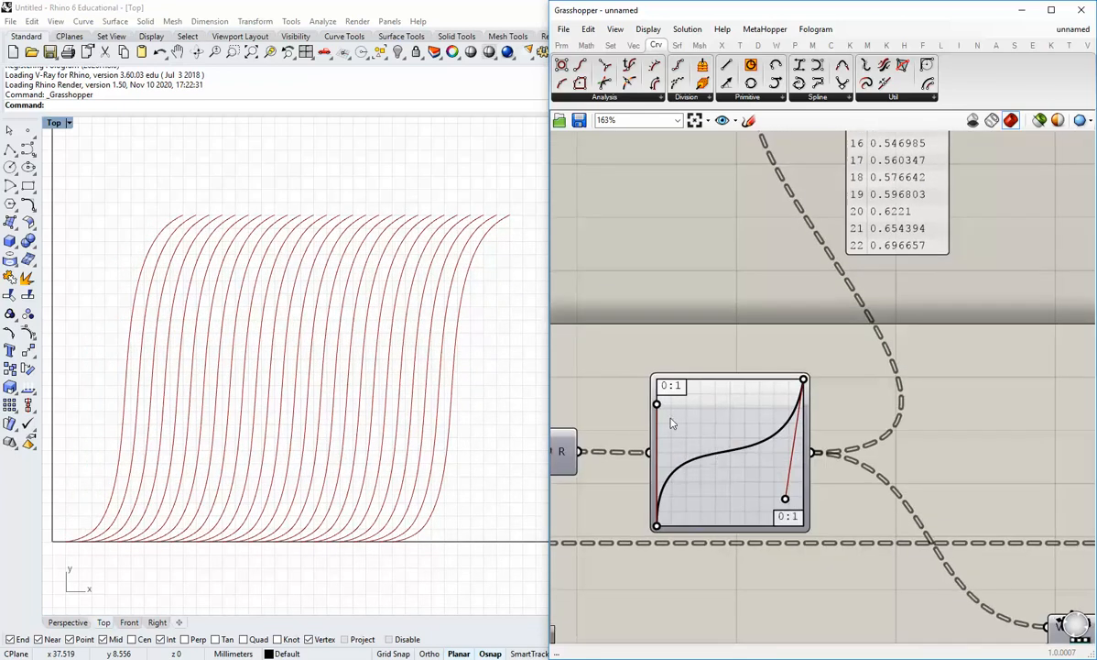
left_click_drag(658, 405, 703, 430)
mouse_move(786, 500)
left_mouse_down()
mouse_move(725, 392)
mouse_move(775, 506)
mouse_move(726, 448)
mouse_move(779, 481)
left_mouse_up()
scroll(587, 274, "down", 4)
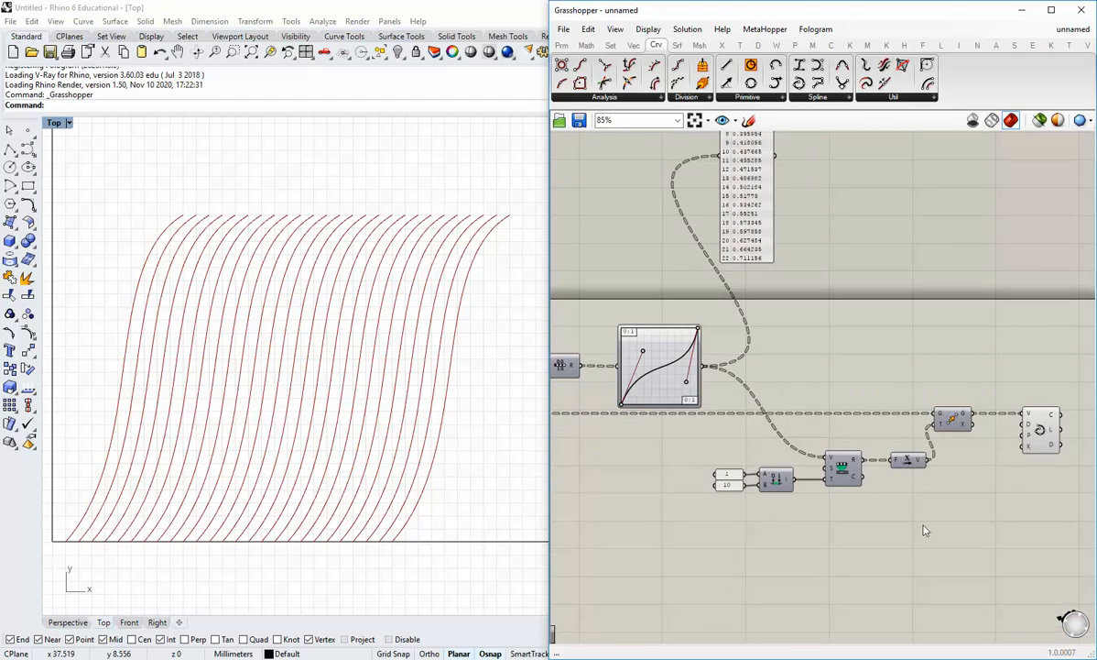
Nudge the Graph Mapper's left handle further left so index 22 reads 0.731068
scroll(695, 465, "up", 3)
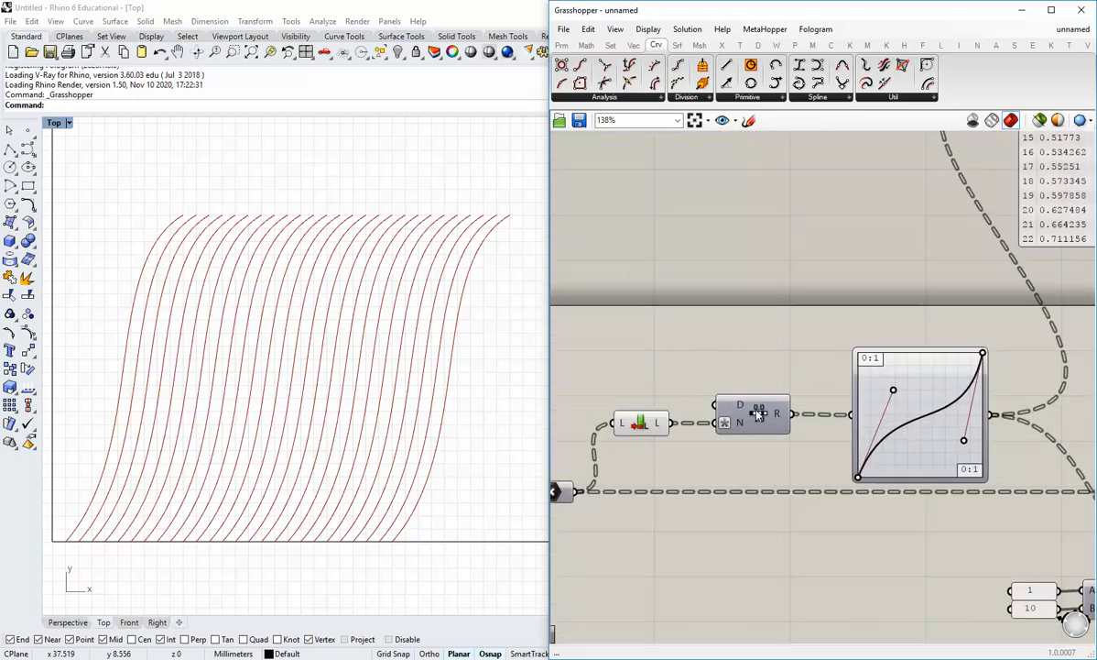
scroll(758, 414, "down", 3)
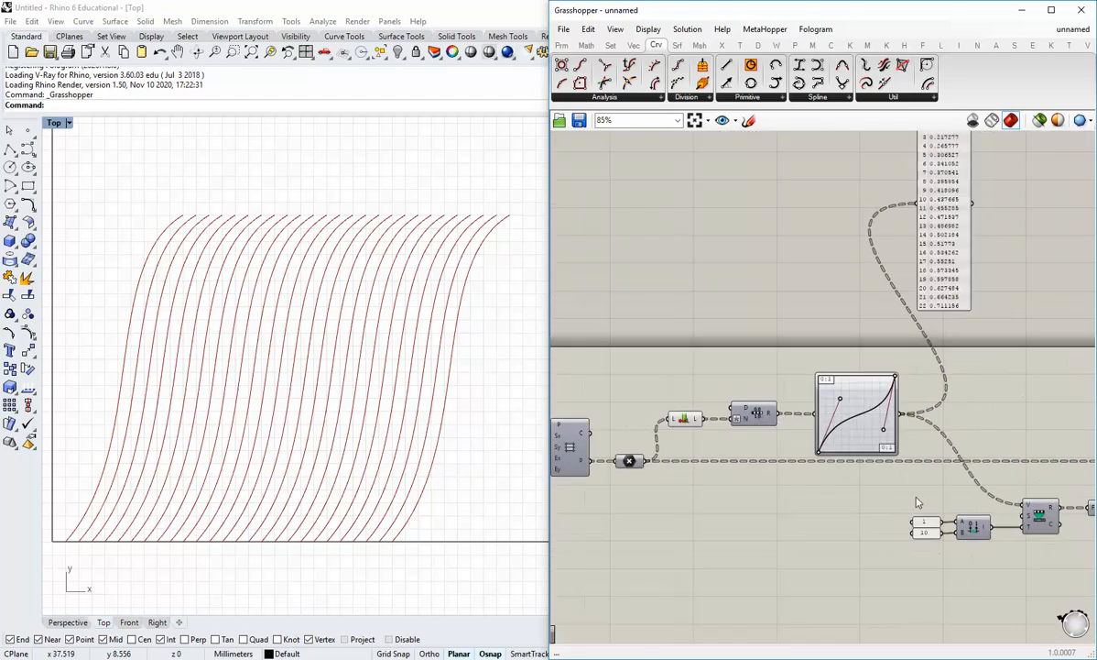
left_click_drag(721, 378, 708, 377)
Window-select the sliders, Range and Series components, then clear the selection
right_click_drag(903, 519, 846, 561)
scroll(813, 547, "up", 3)
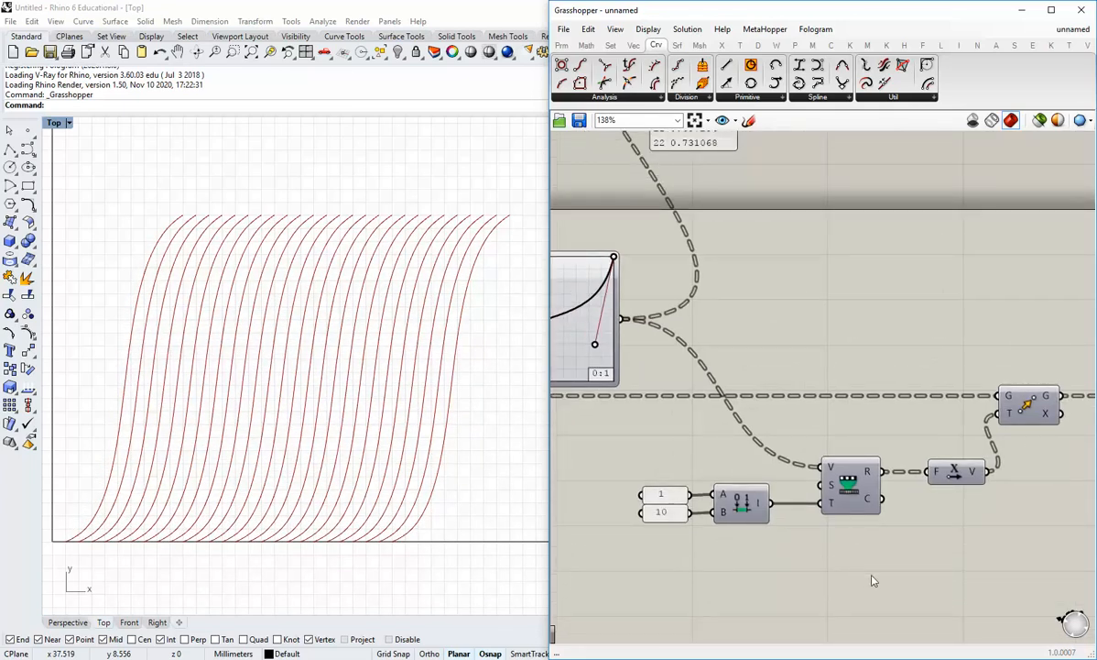
left_click_drag(873, 580, 632, 460)
left_click(858, 591)
scroll(858, 587, "down", 1)
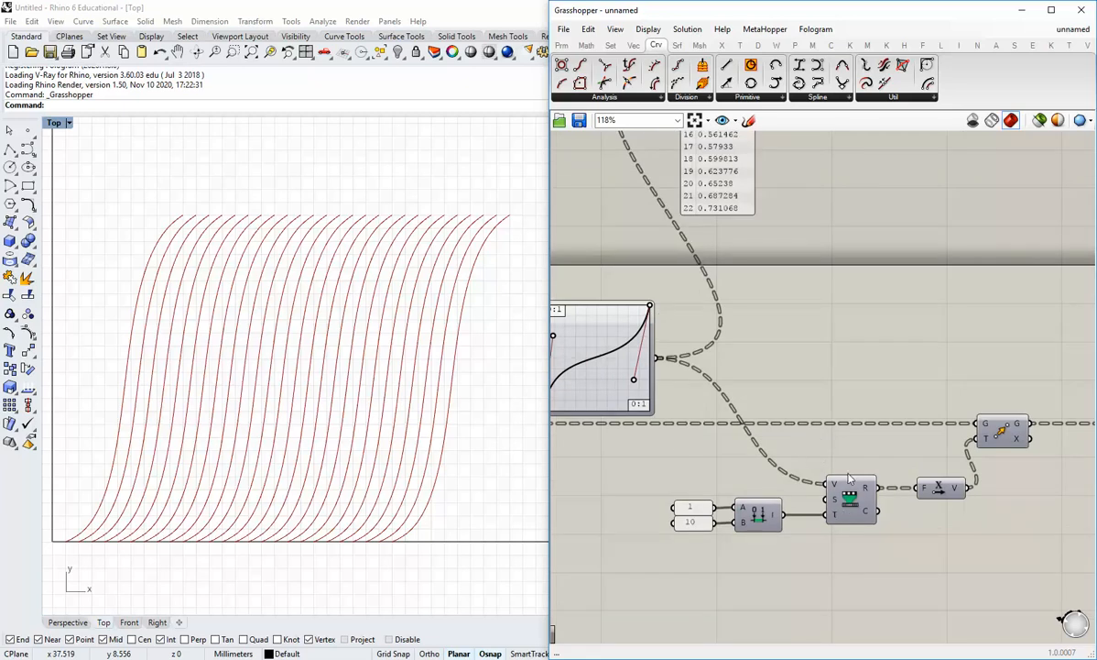
scroll(850, 477, "down", 3)
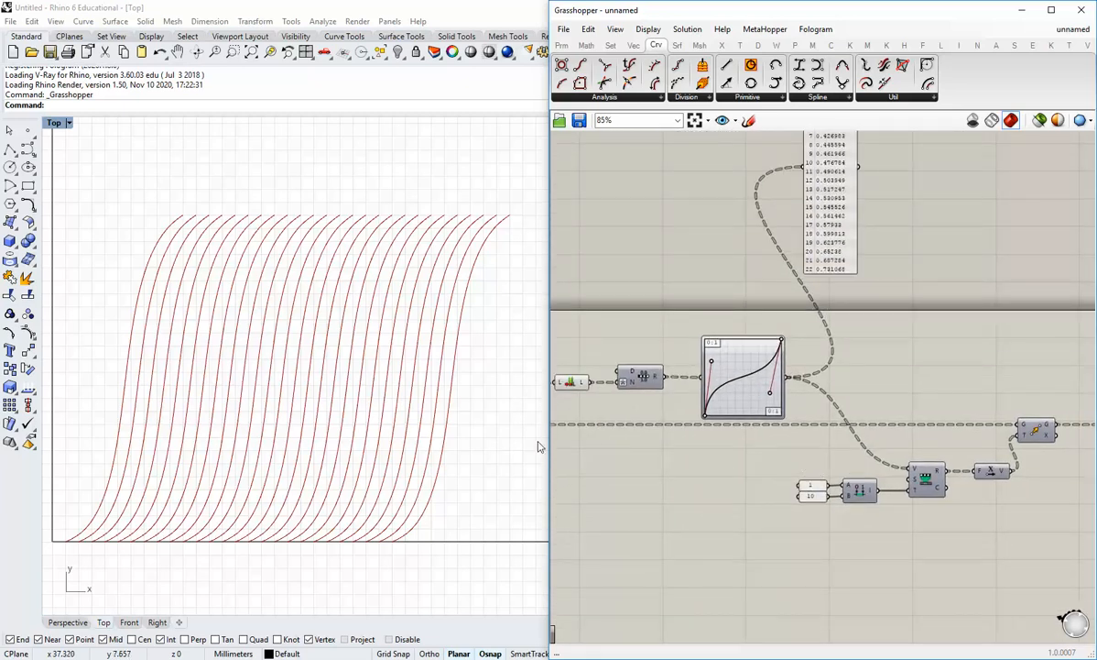
scroll(938, 495, "up", 3)
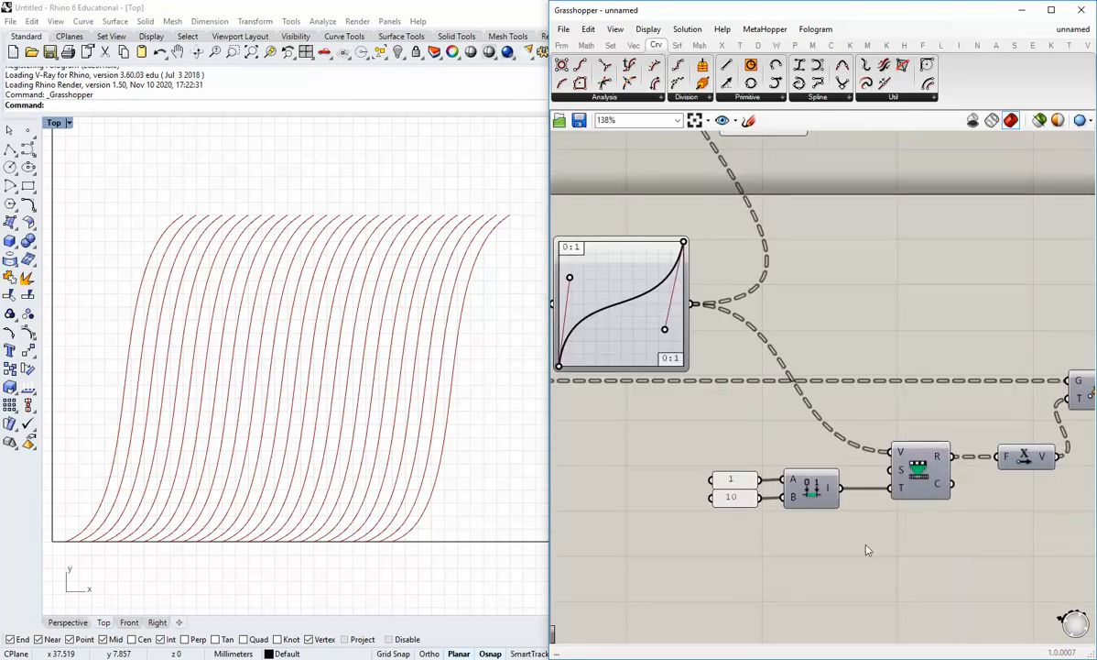
scroll(847, 530, "down", 1)
Select the sliders, Series, Evaluate and Graph Mapper together, then deselect and view the whole definition
left_click_drag(941, 518, 725, 449)
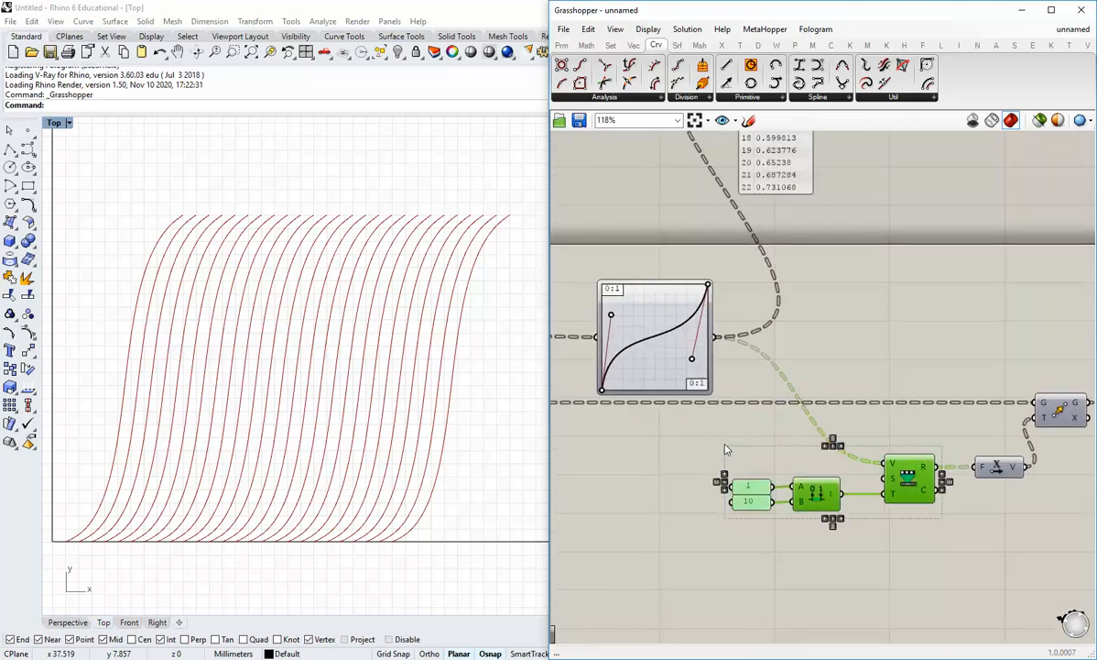
left_click(672, 364, "shift")
left_click(768, 594)
right_click_drag(885, 561, 786, 569)
scroll(791, 571, "down", 2)
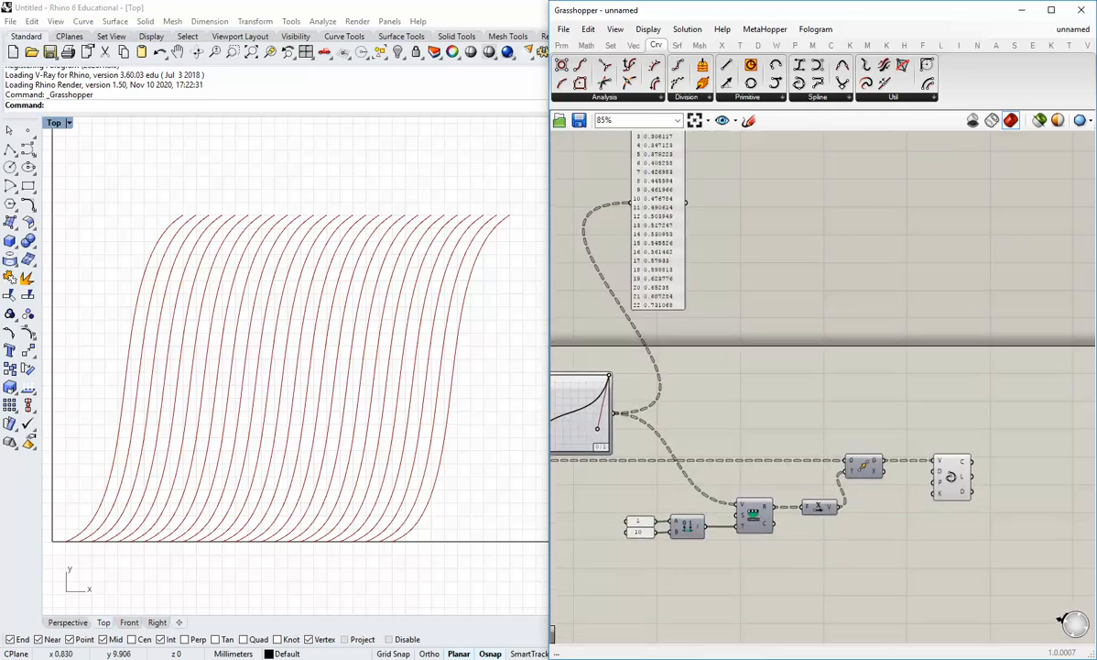